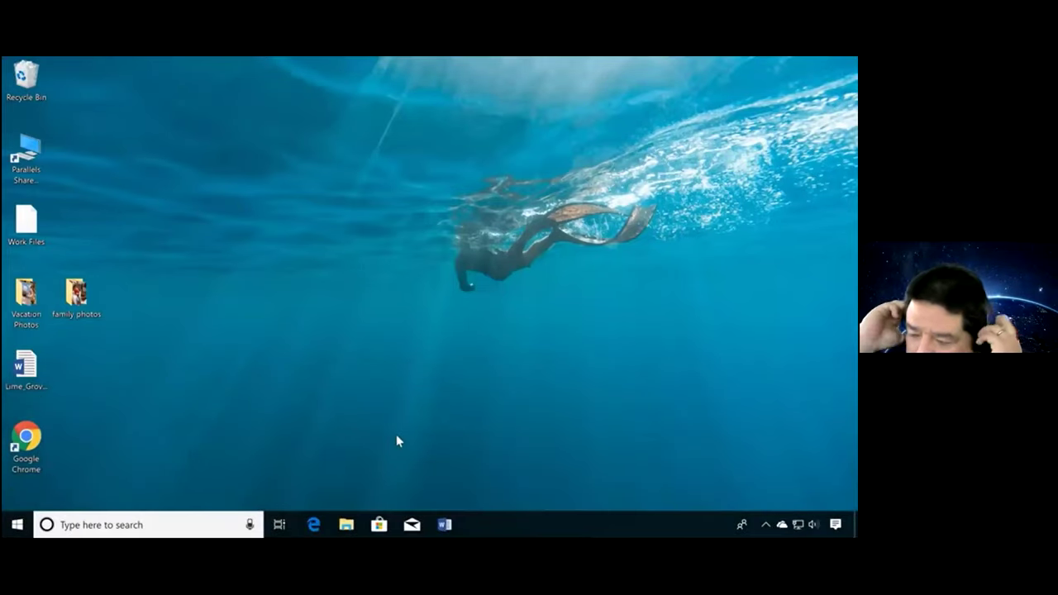
key(XF86AudioRaiseVolume)
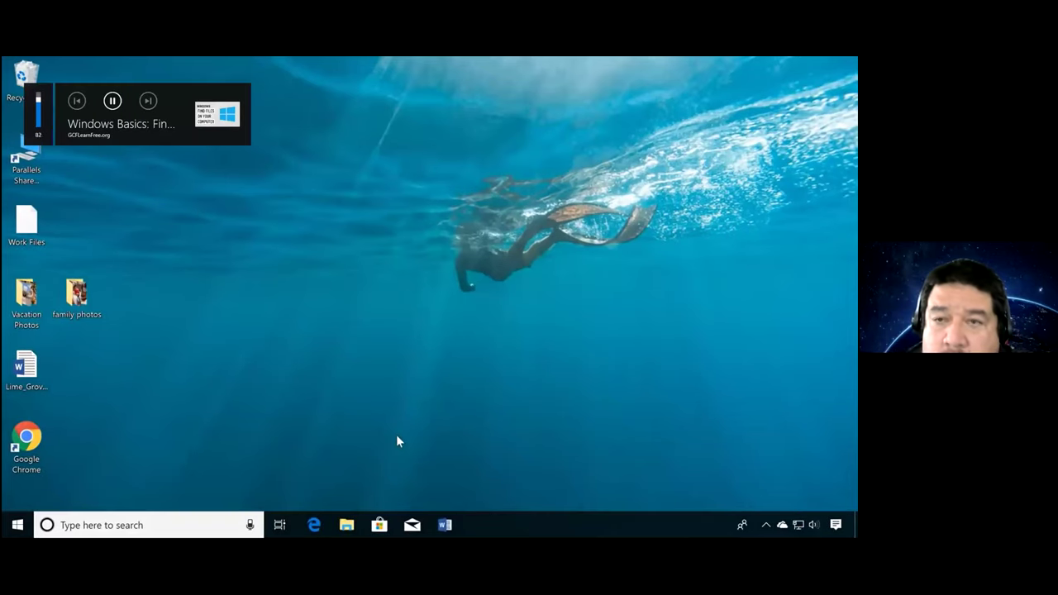
key(XF86AudioLowerVolume)
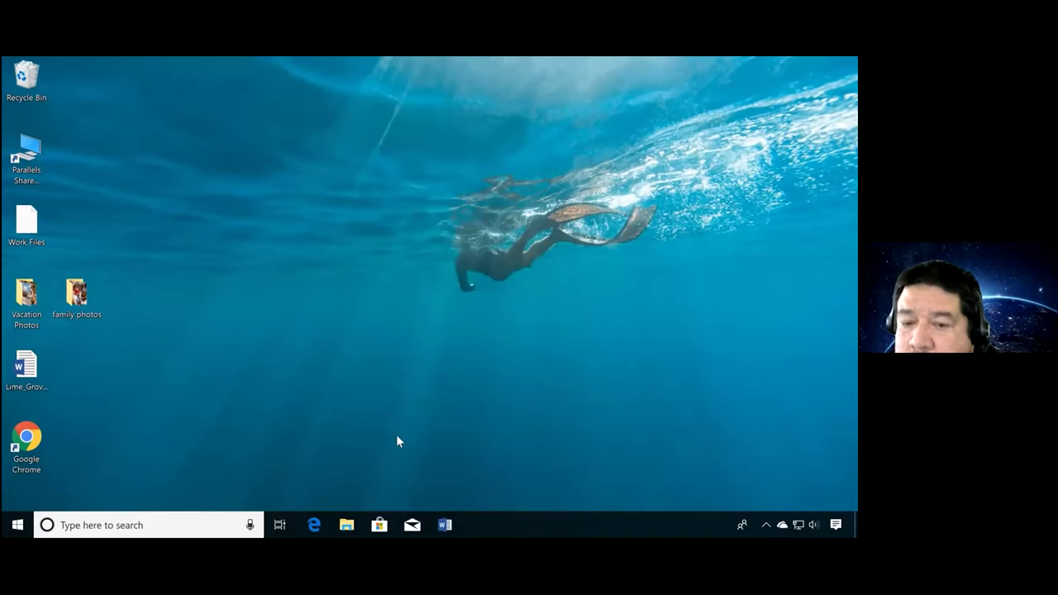
Start File Explorer and open the recent Flower+Garden Festival document.
click(348, 529)
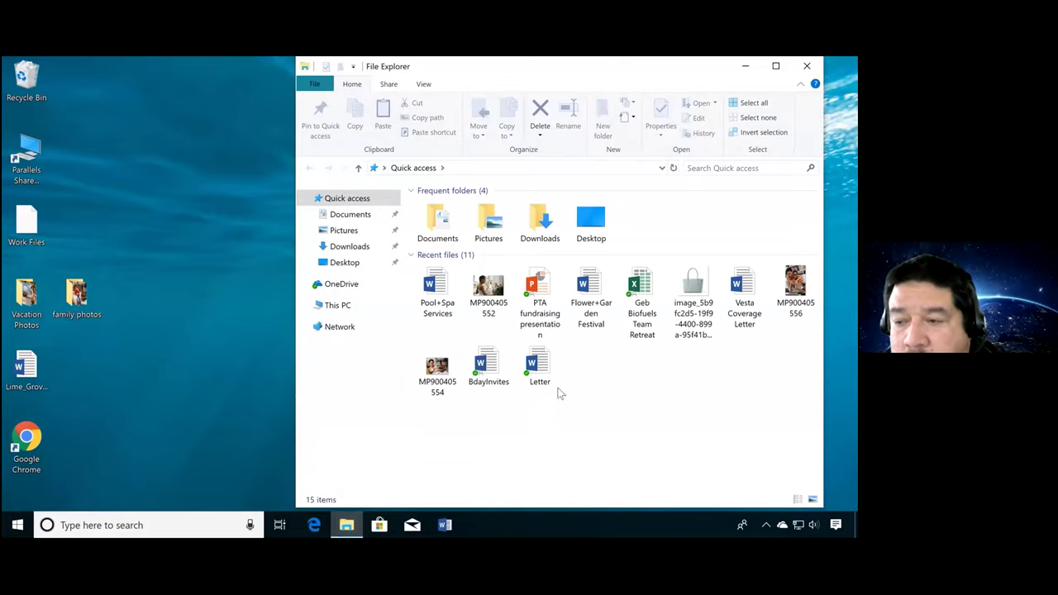
double_click(591, 307)
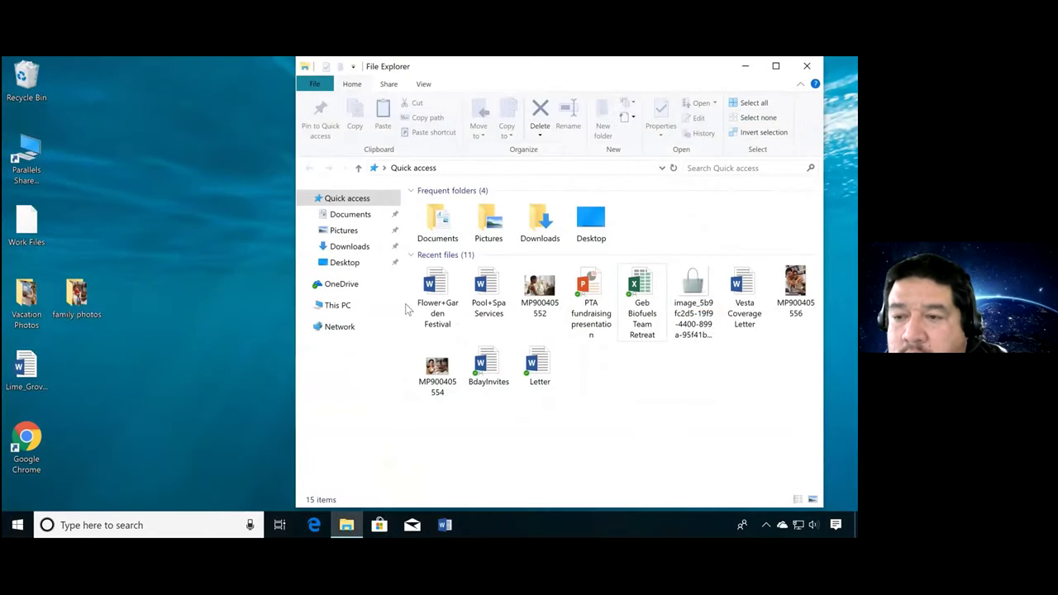
View the Downloads folder, and search This PC for "writing journal".
click(384, 254)
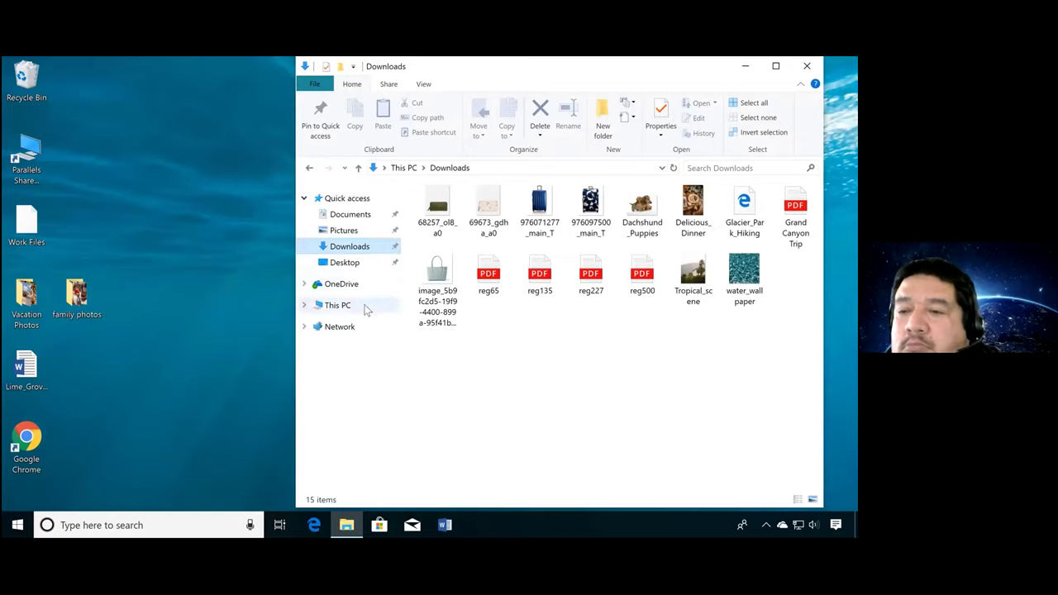
click(338, 305)
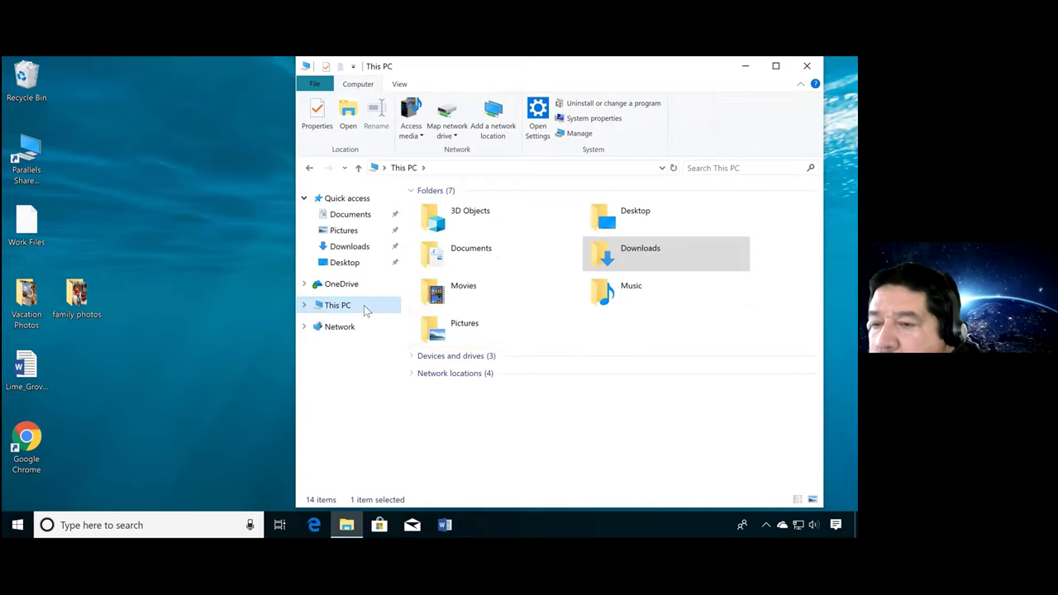
click(723, 165)
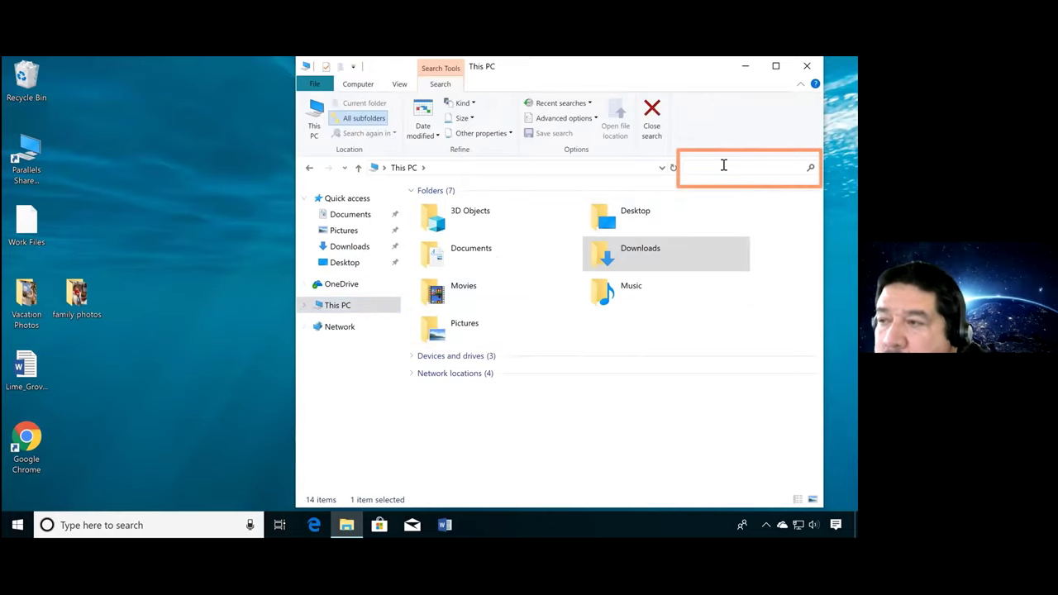
text(writing)
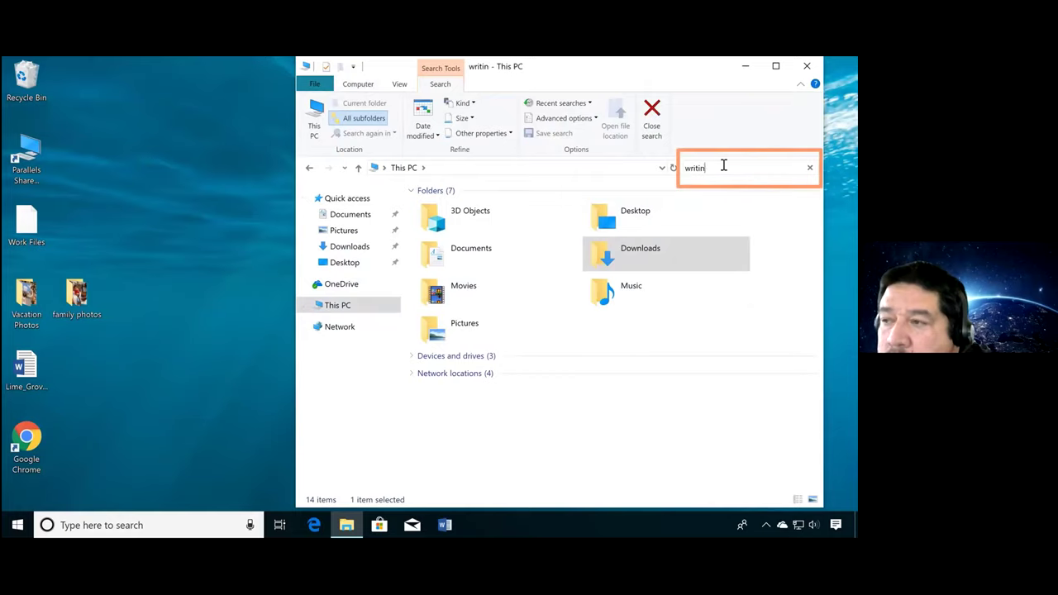
text( journal)
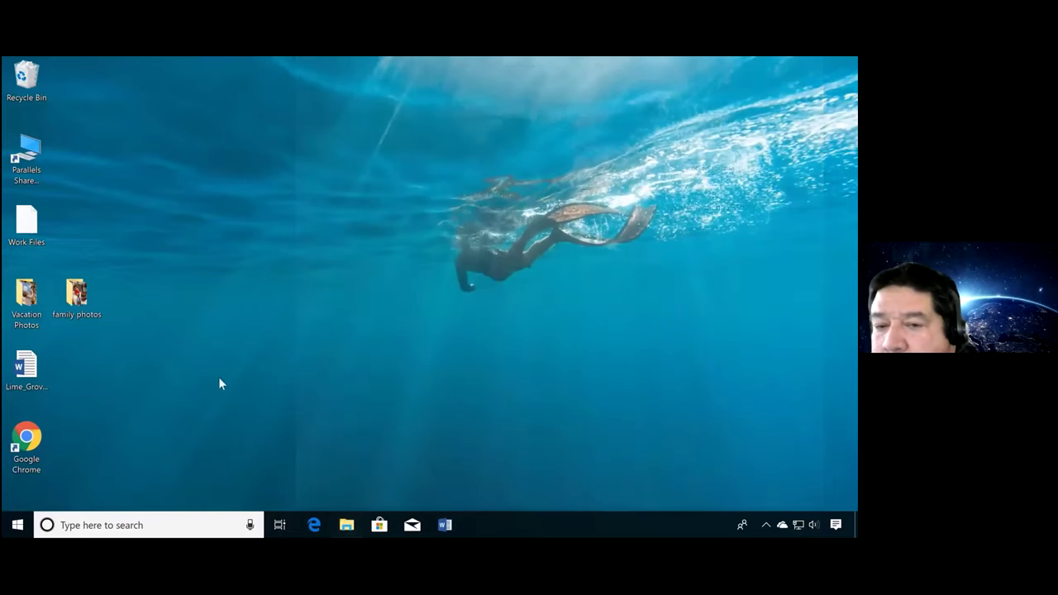
Look at the Windows search categories and recently used files, and return to the desktop.
click(164, 525)
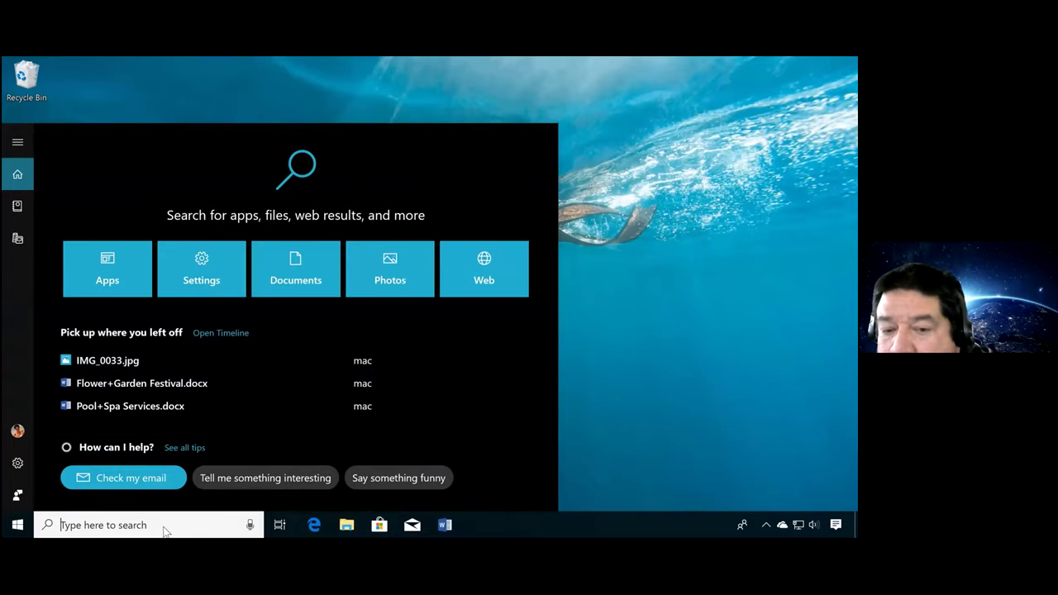
click(127, 77)
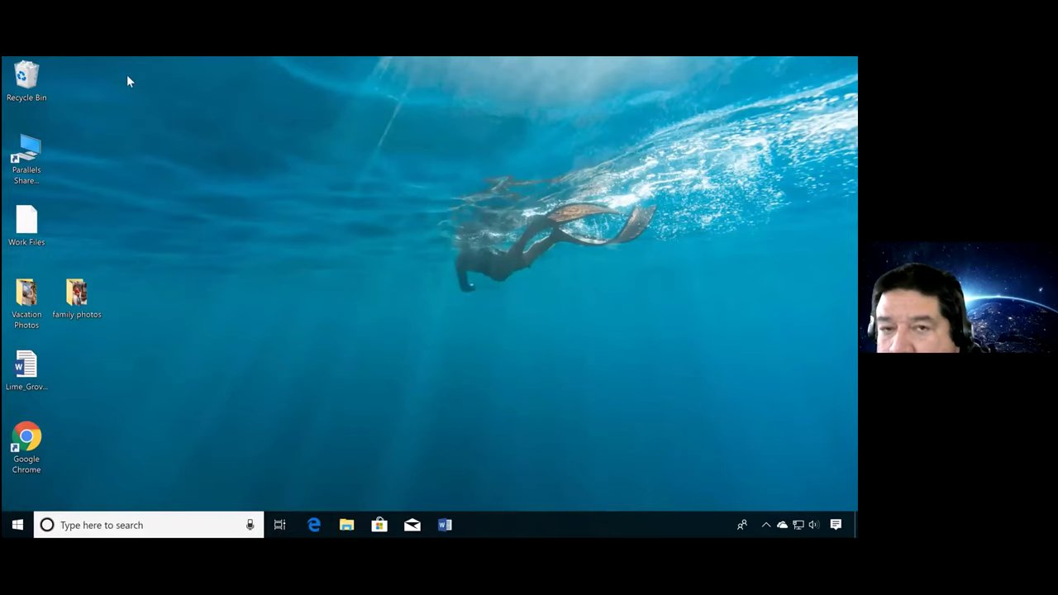
Restore the IMG_004 picture from the Recycle Bin to the desktop.
click(29, 77)
double_click(29, 77)
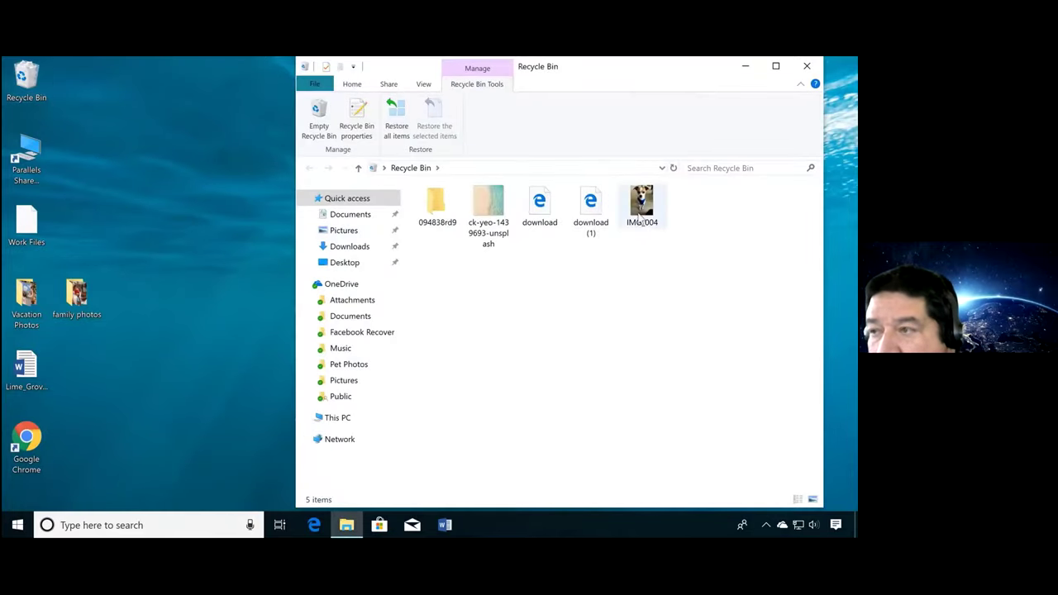
drag(642, 213, 219, 321)
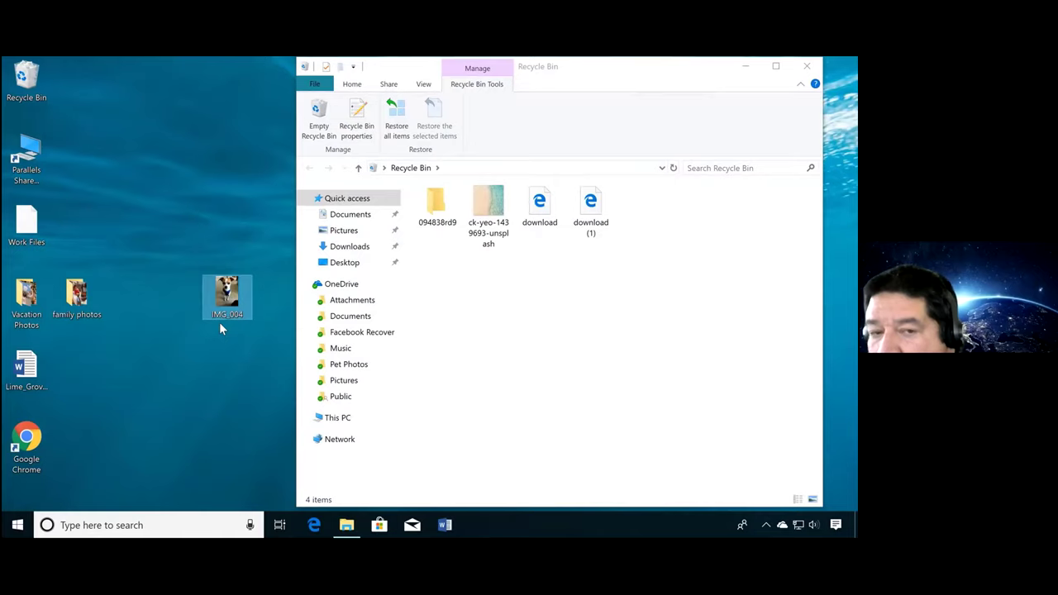
Rename the IMG_004 picture on the desktop as Cooper and move it to the Pictures folder.
right_click(229, 312)
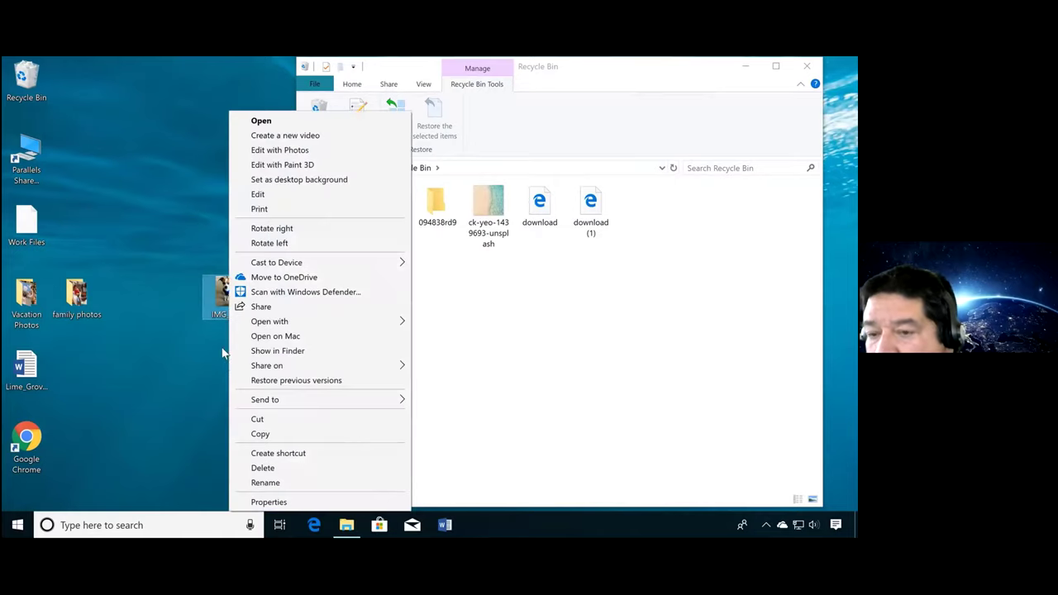
click(264, 483)
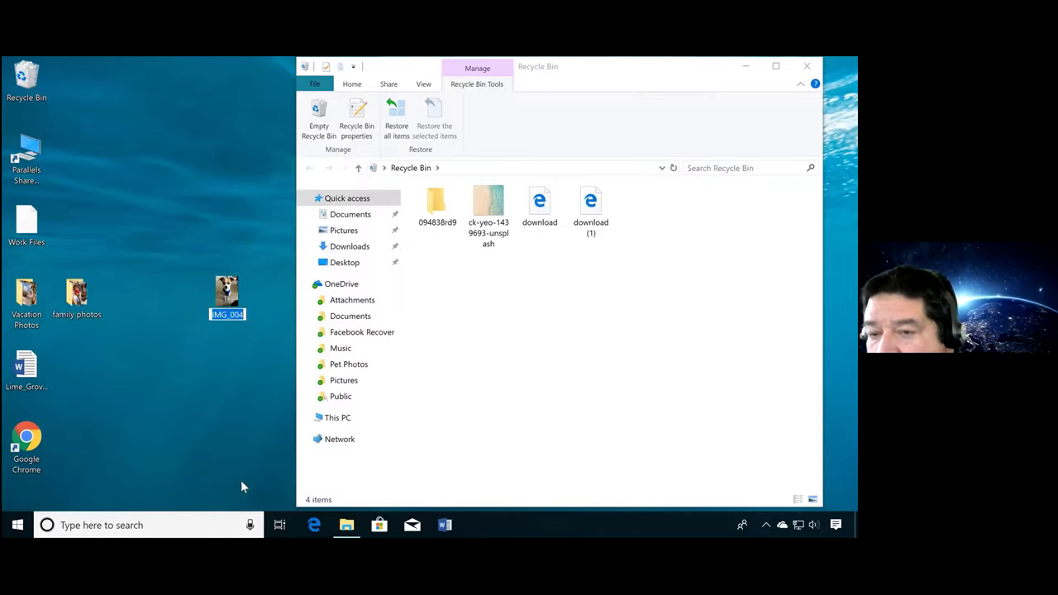
text(Cooper)
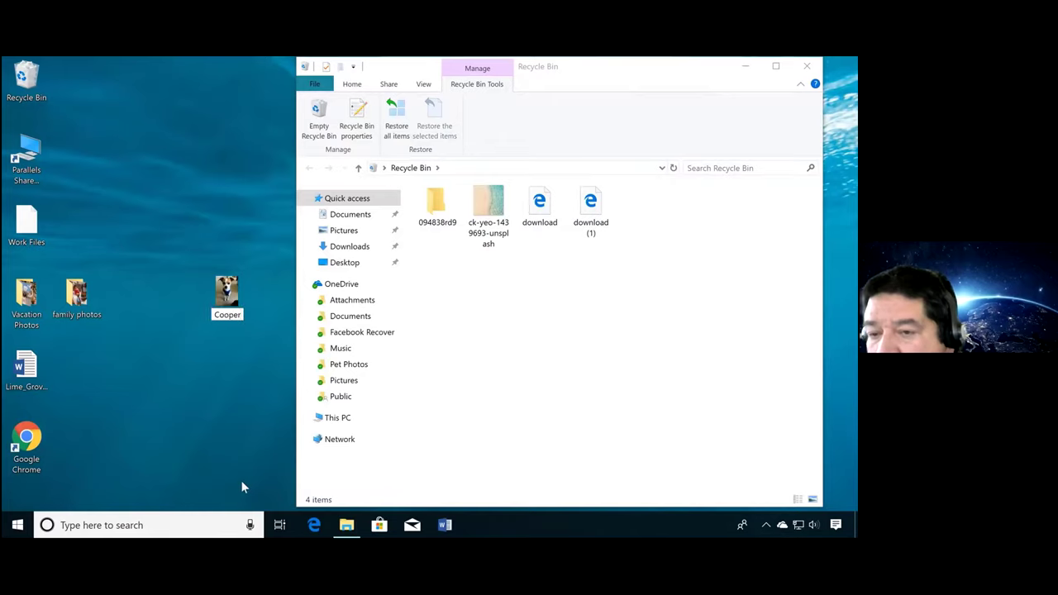
key(Return)
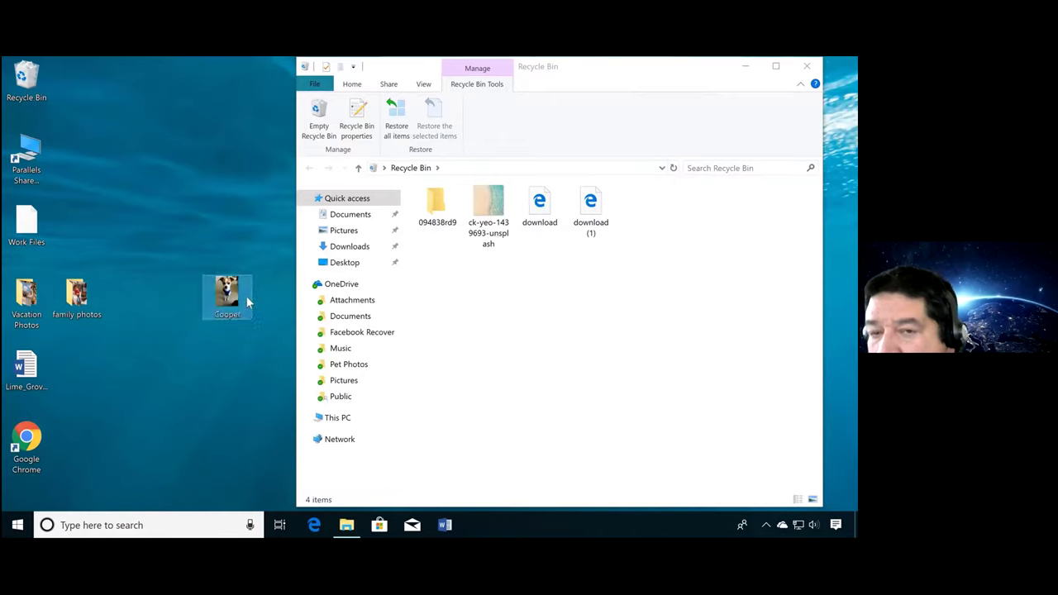
drag(248, 296, 351, 234)
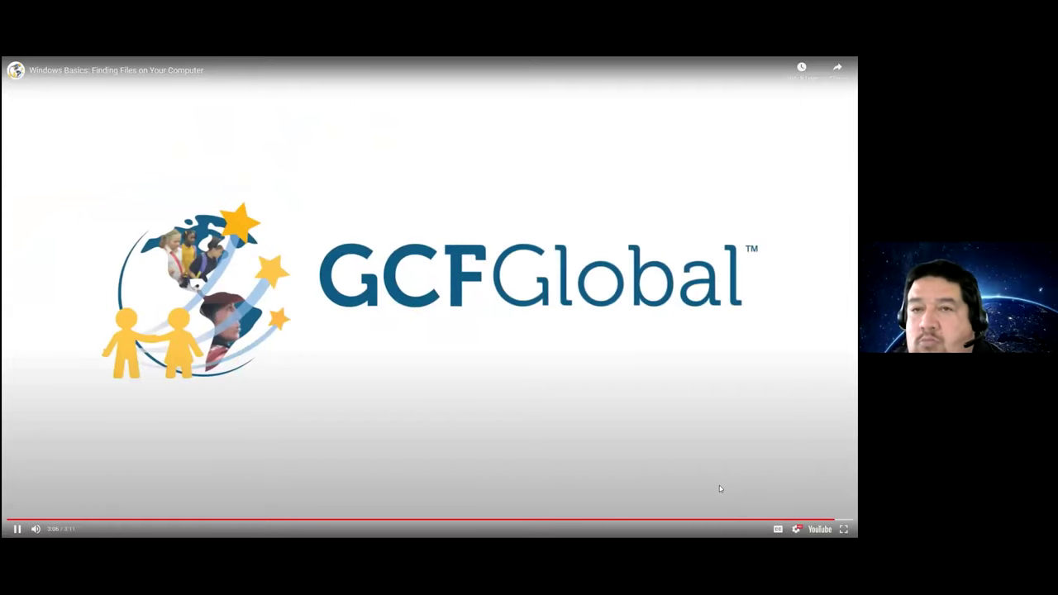
Leave the full-screen video and return to the Search for Files Windows slide.
key(Escape)
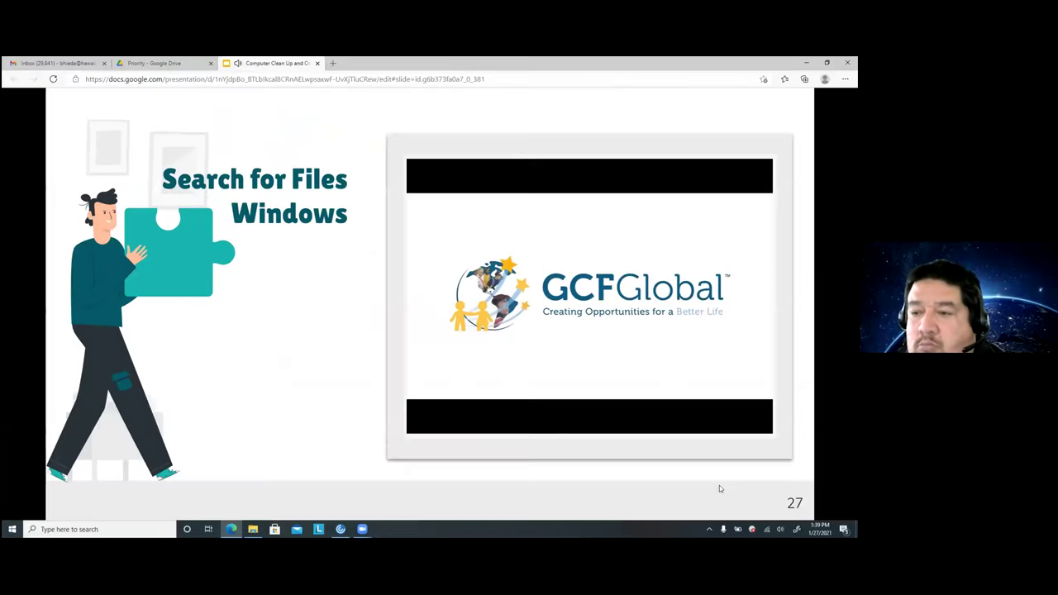
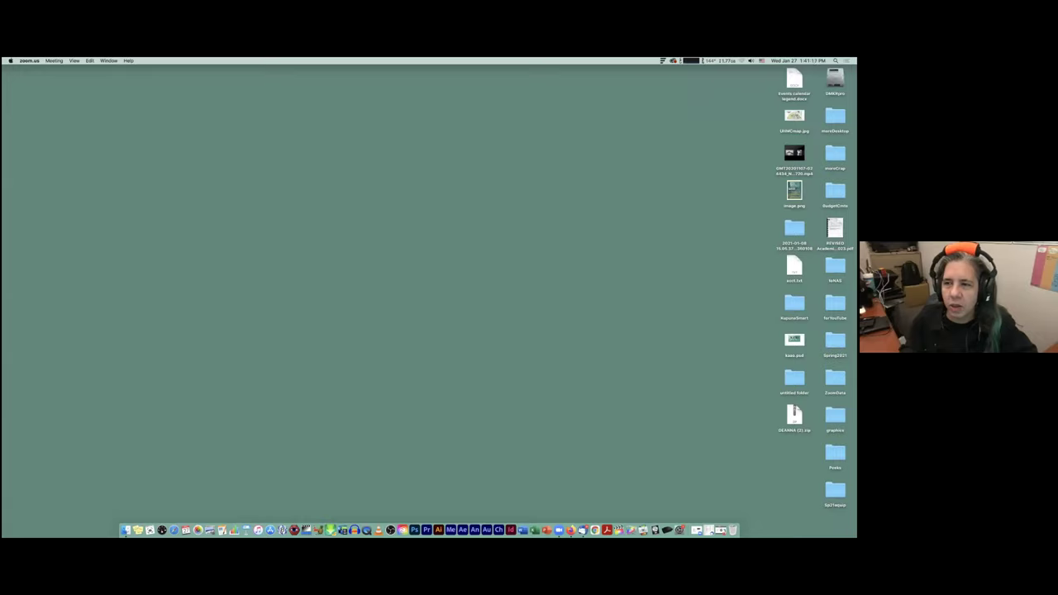
Look for the Mac's system-wide recent items from the desktop.
click(835, 116)
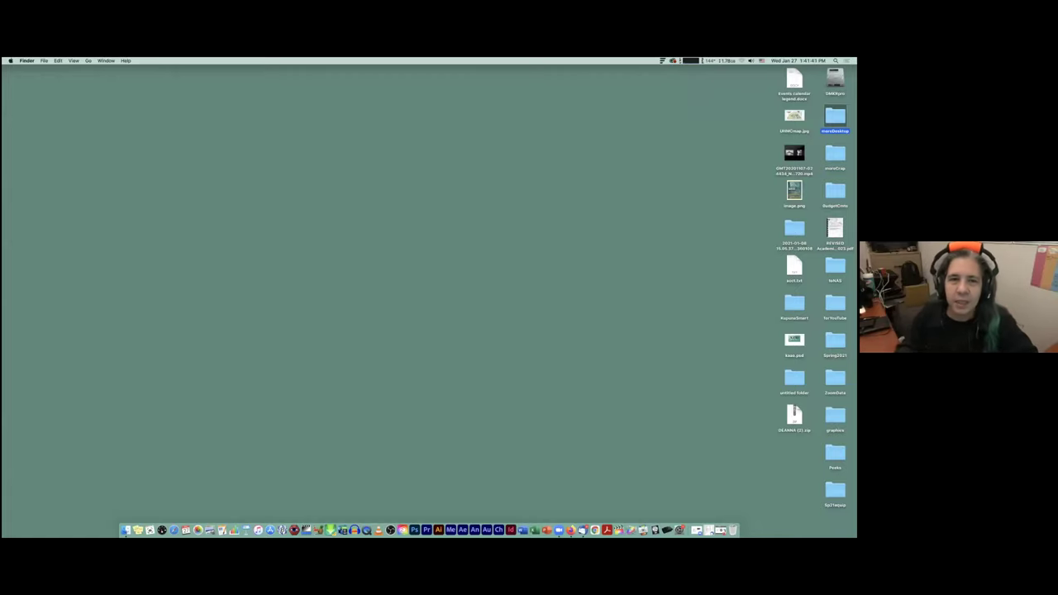
click(91, 160)
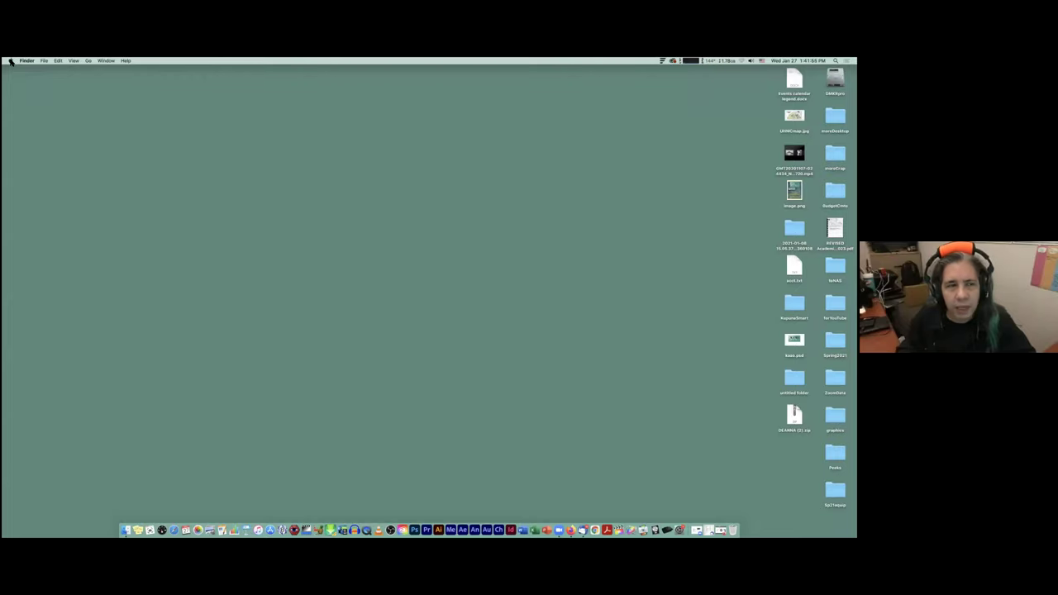
click(11, 61)
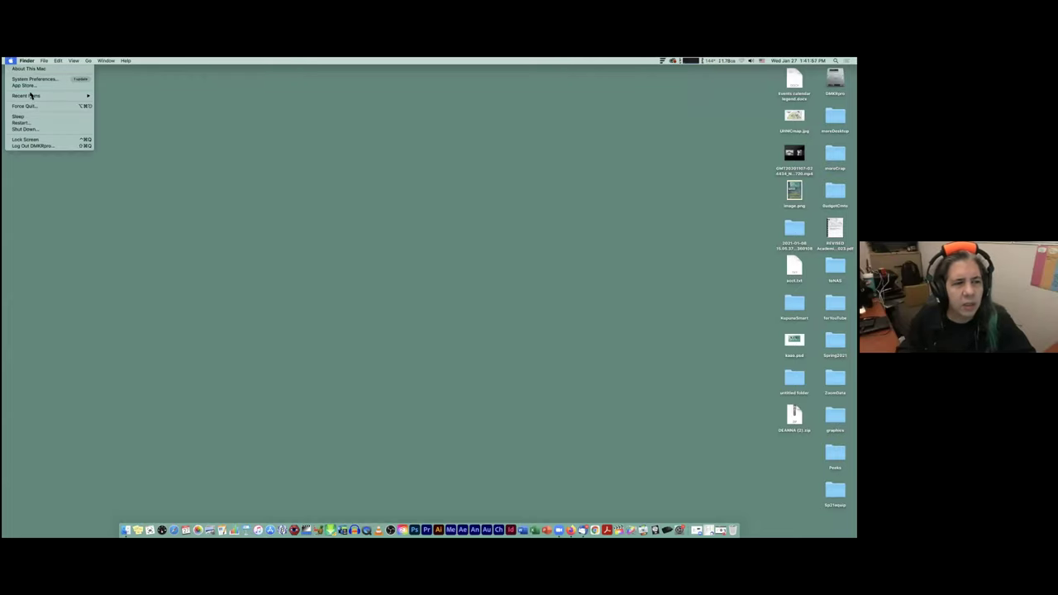
mouse_move(31, 96)
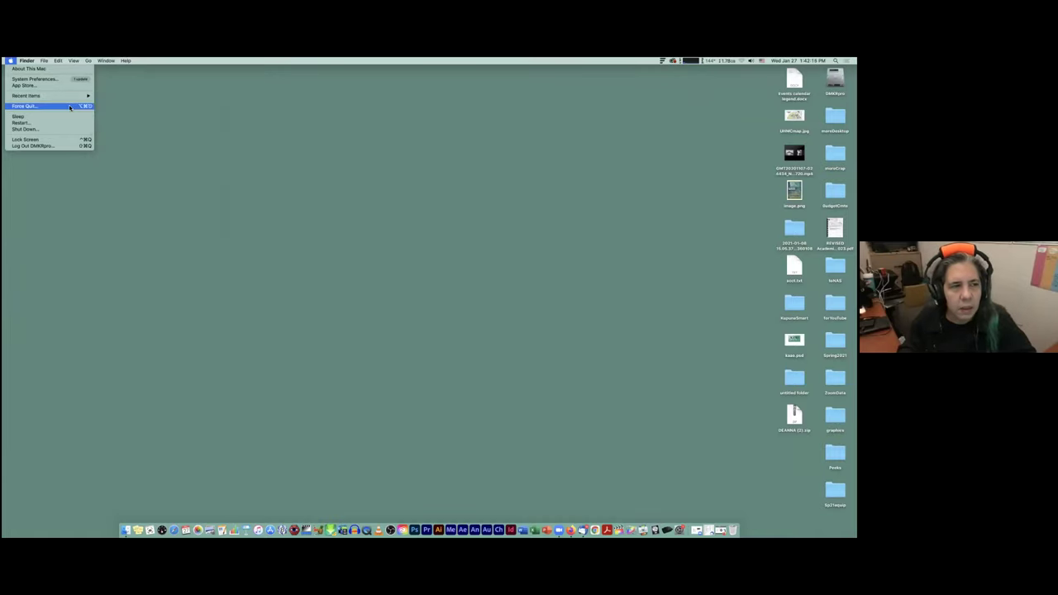
click(132, 105)
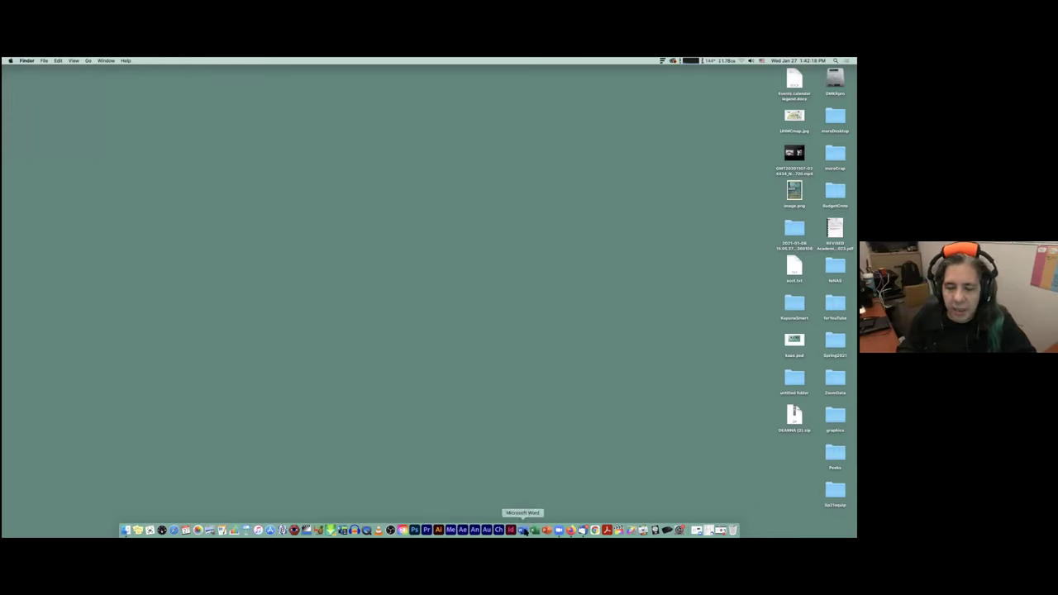
Open Microsoft Word and look through its shared, pinned and recent documents.
click(523, 532)
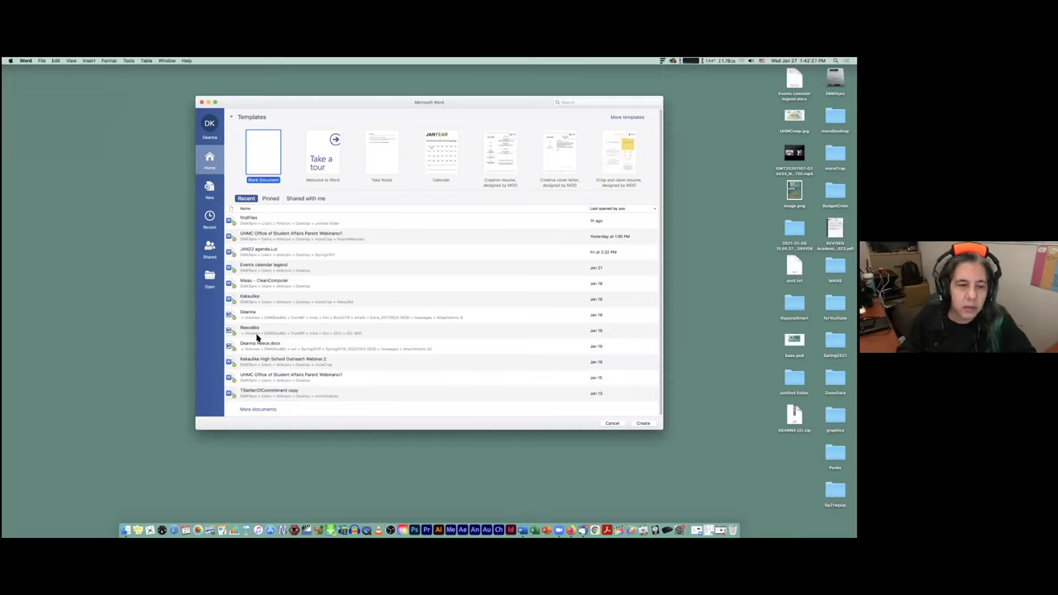
click(296, 198)
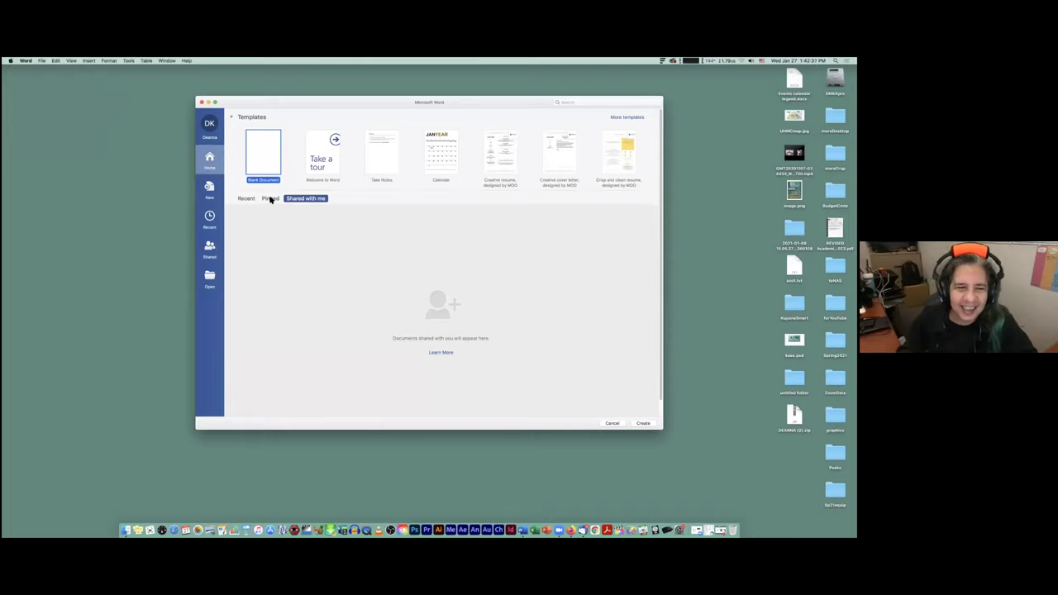
click(270, 199)
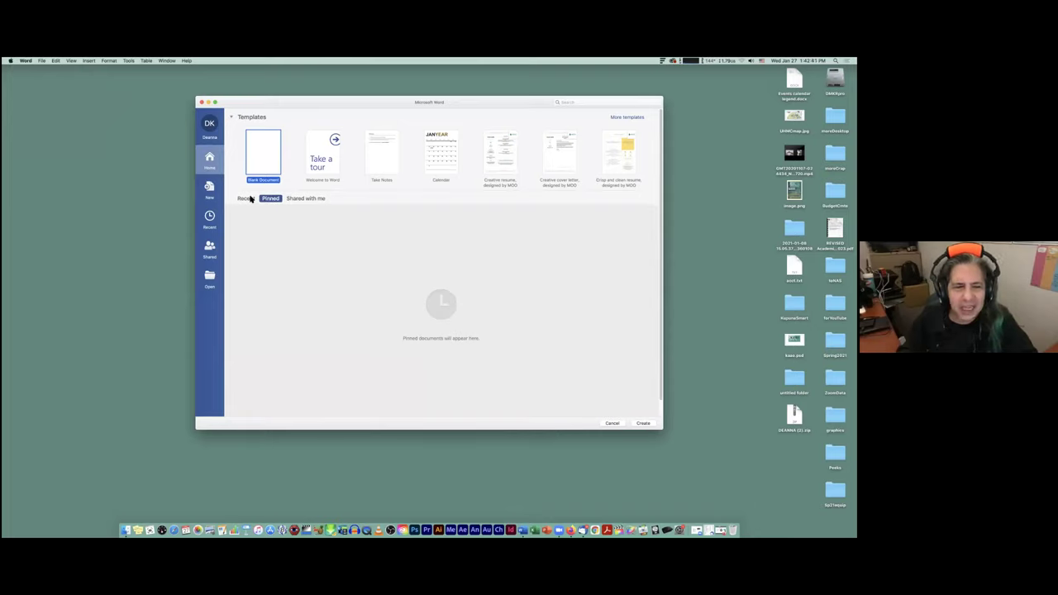
click(246, 199)
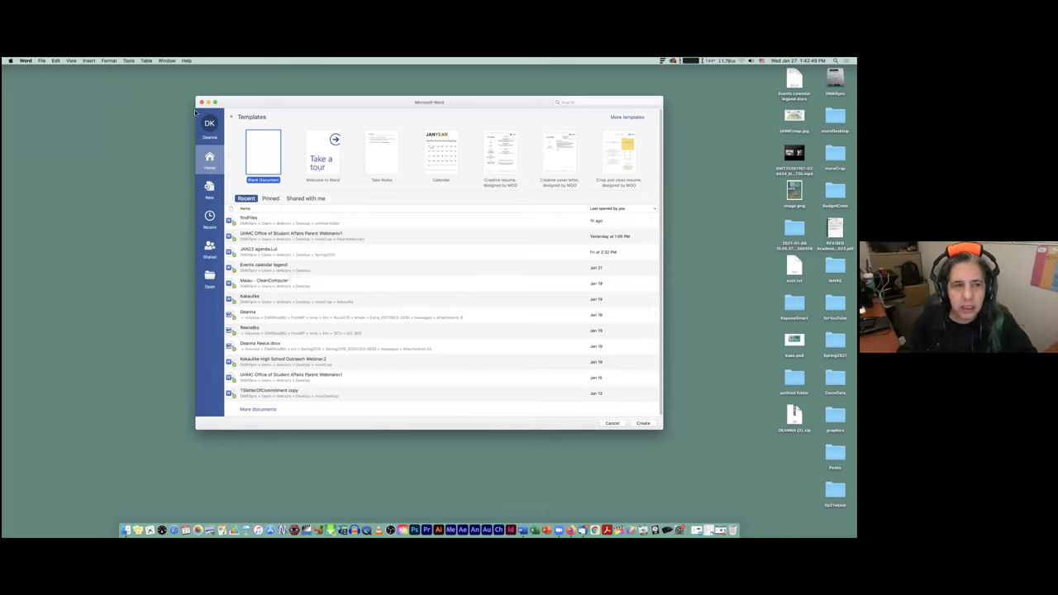
View Word's full list of recently opened documents and quit Word.
click(42, 61)
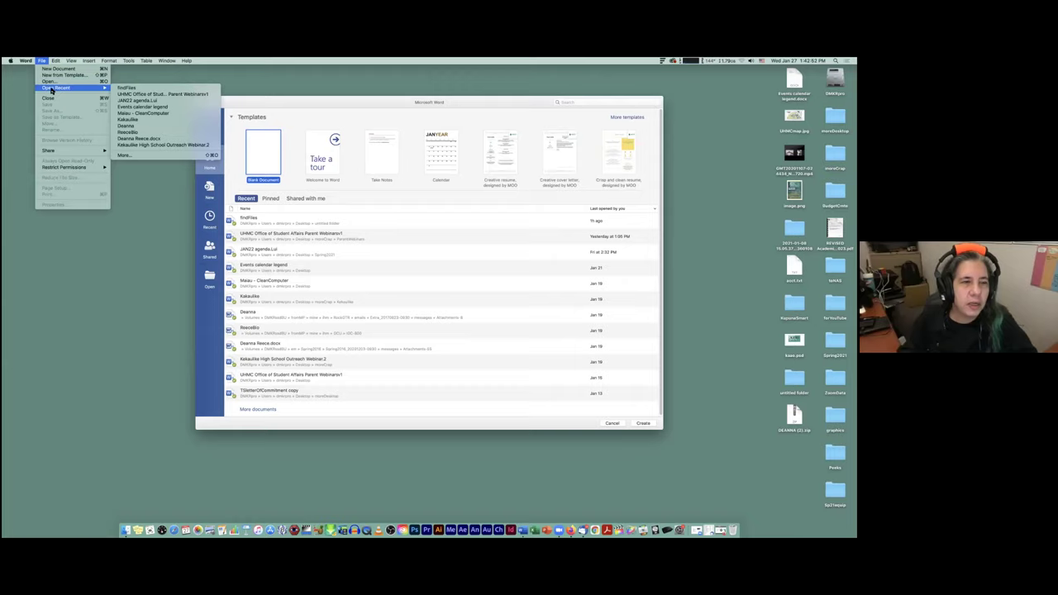
click(124, 156)
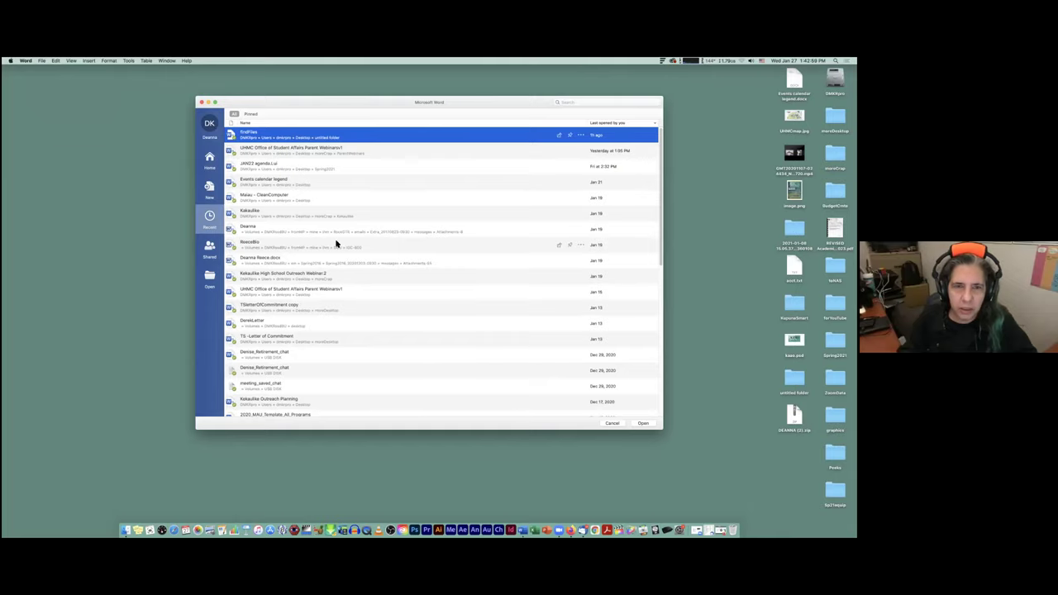
click(26, 60)
click(48, 132)
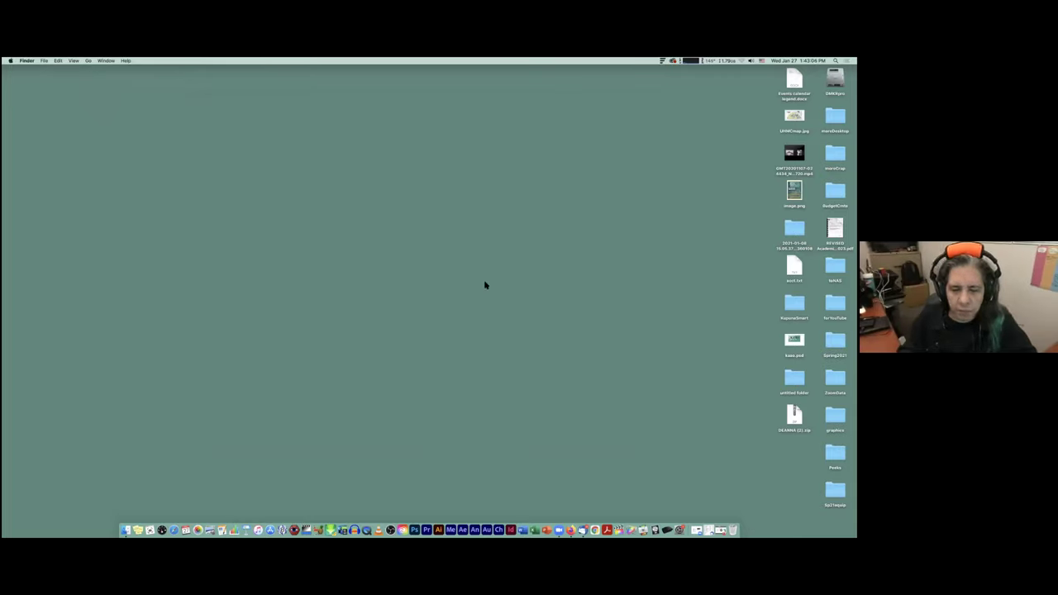
Open the untitled folder on the desktop and switch to Illustrator's home screen, cancelling the Photoshop file import.
double_click(795, 379)
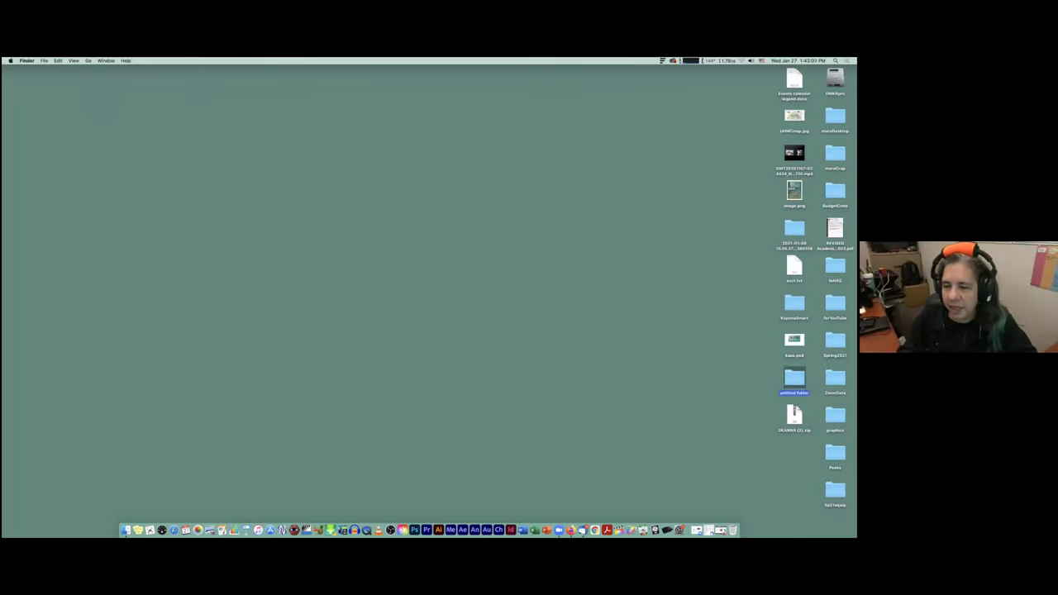
drag(454, 171, 99, 252)
drag(453, 165, 152, 147)
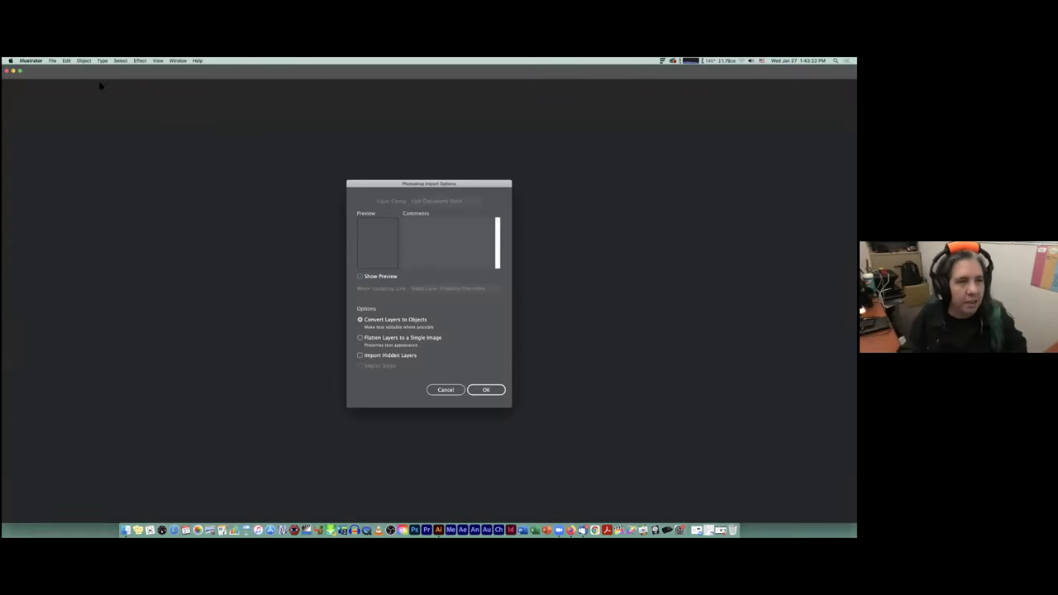
click(431, 388)
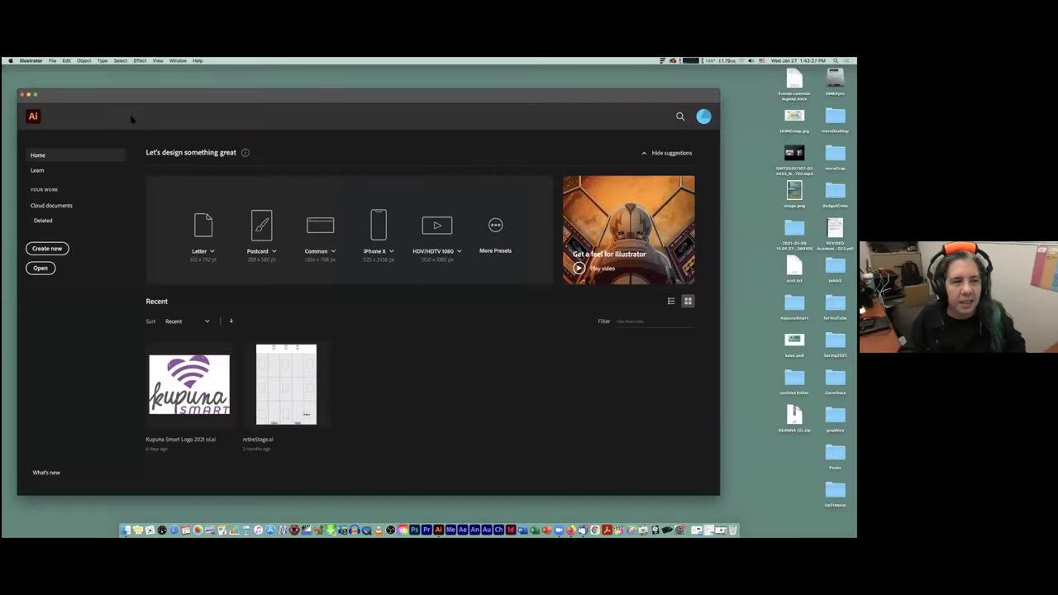
Quit Illustrator and move all the files out of the untitled folder to scattered spots on the desktop.
key(super+q)
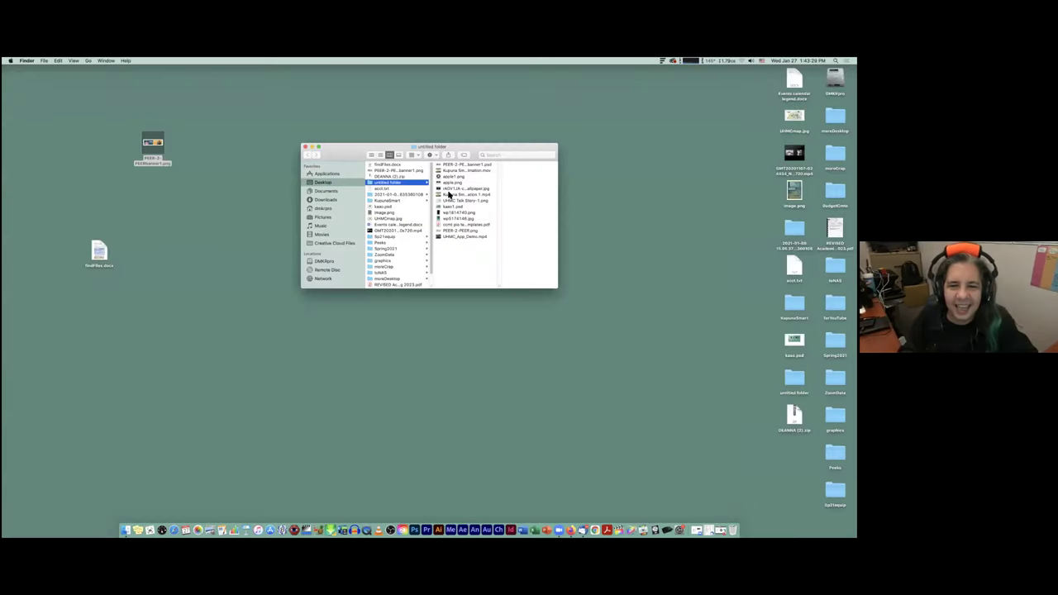
drag(449, 194, 195, 316)
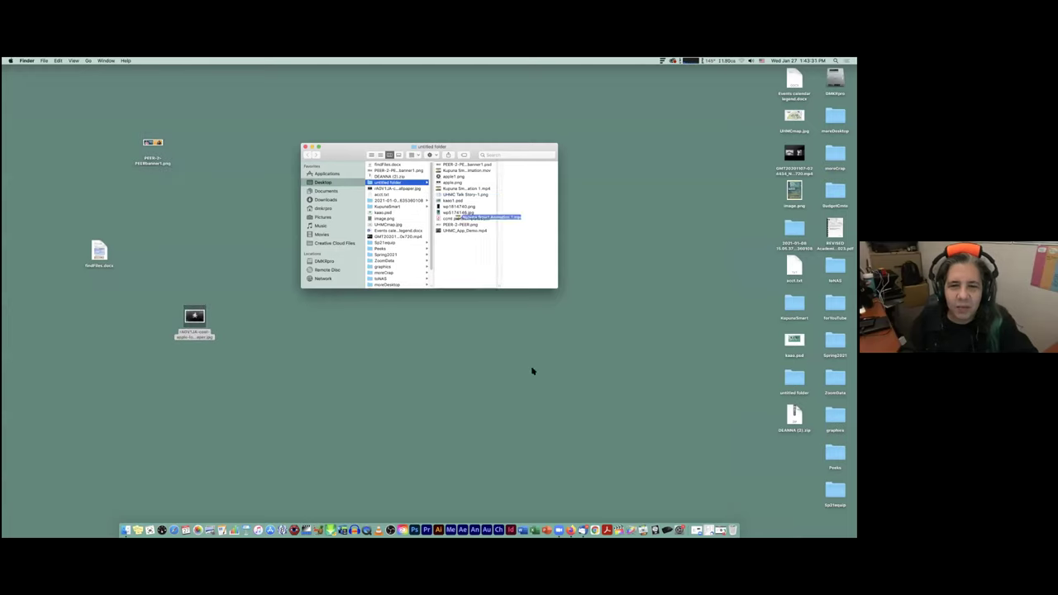
drag(532, 371, 529, 368)
drag(475, 190, 395, 315)
drag(459, 188, 624, 186)
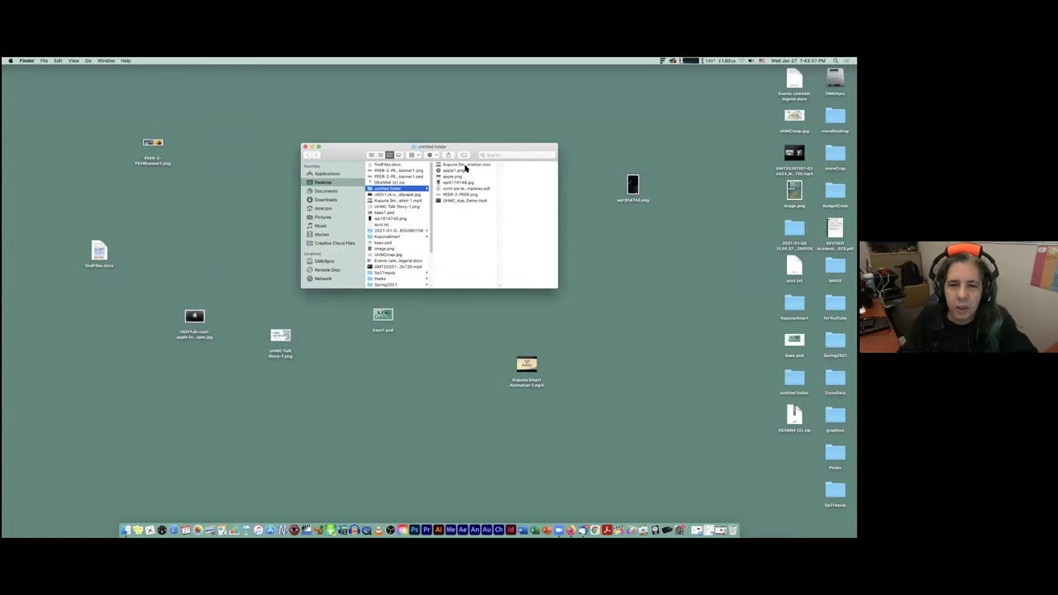
drag(466, 167, 458, 362)
drag(453, 164, 657, 269)
drag(447, 166, 579, 339)
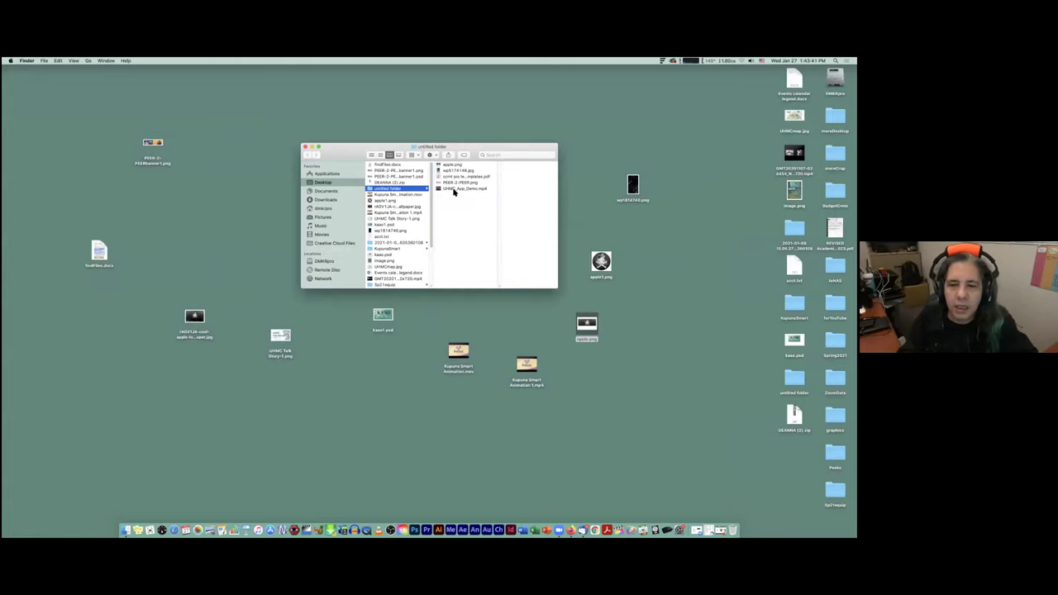
drag(453, 191, 393, 376)
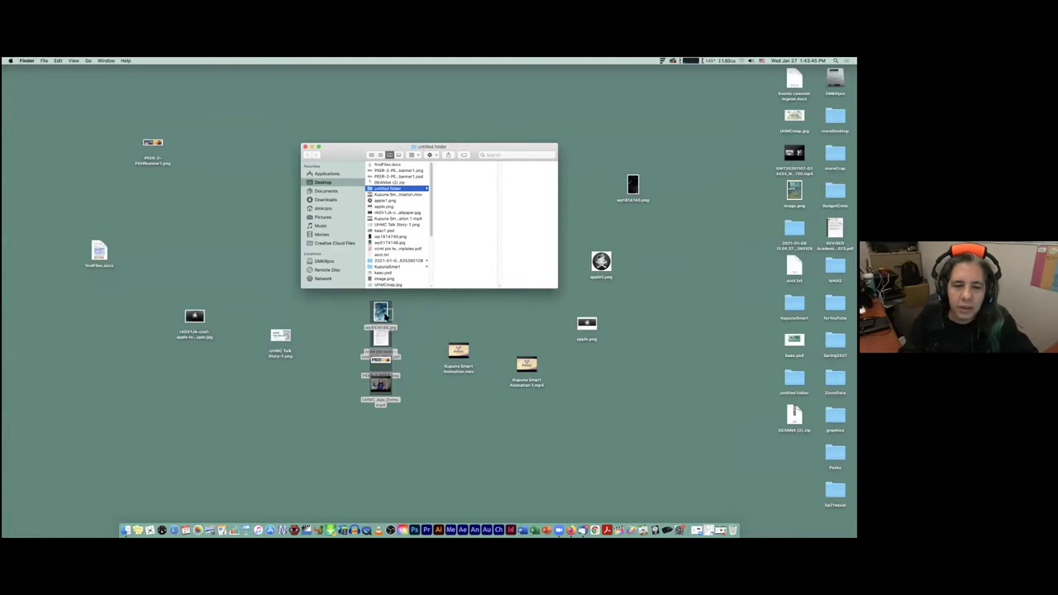
drag(385, 317, 386, 315)
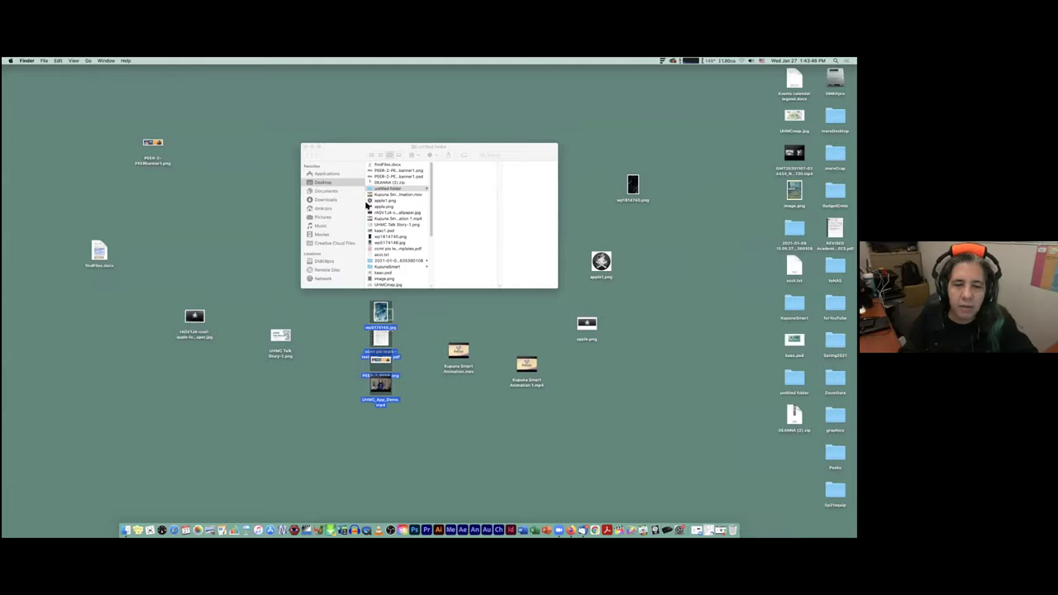
click(303, 147)
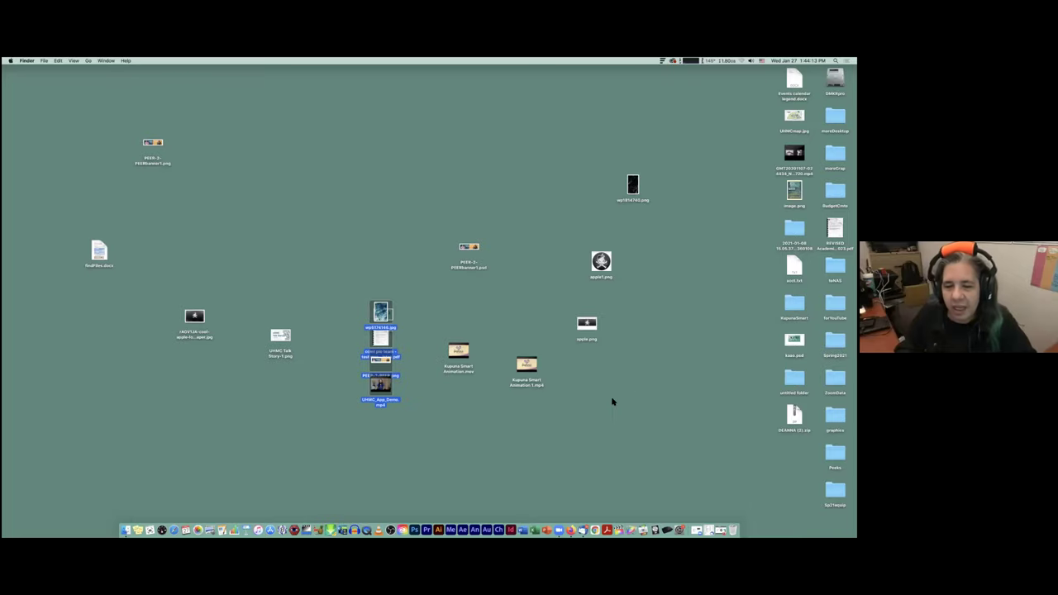
Turn on stacks for the desktop and view the stack grouping option.
right_click(337, 235)
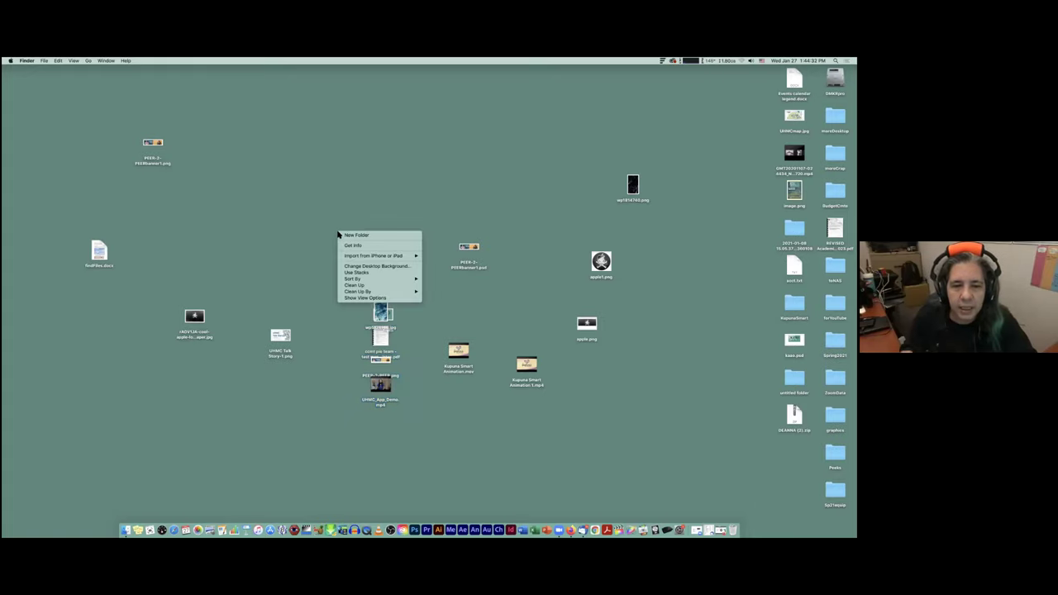
click(356, 275)
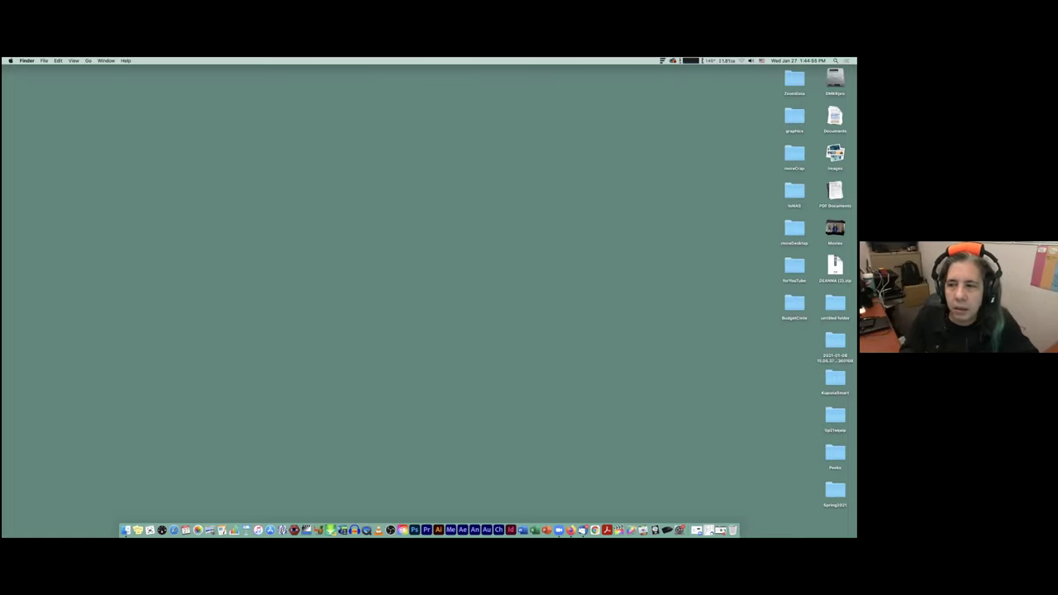
right_click(675, 198)
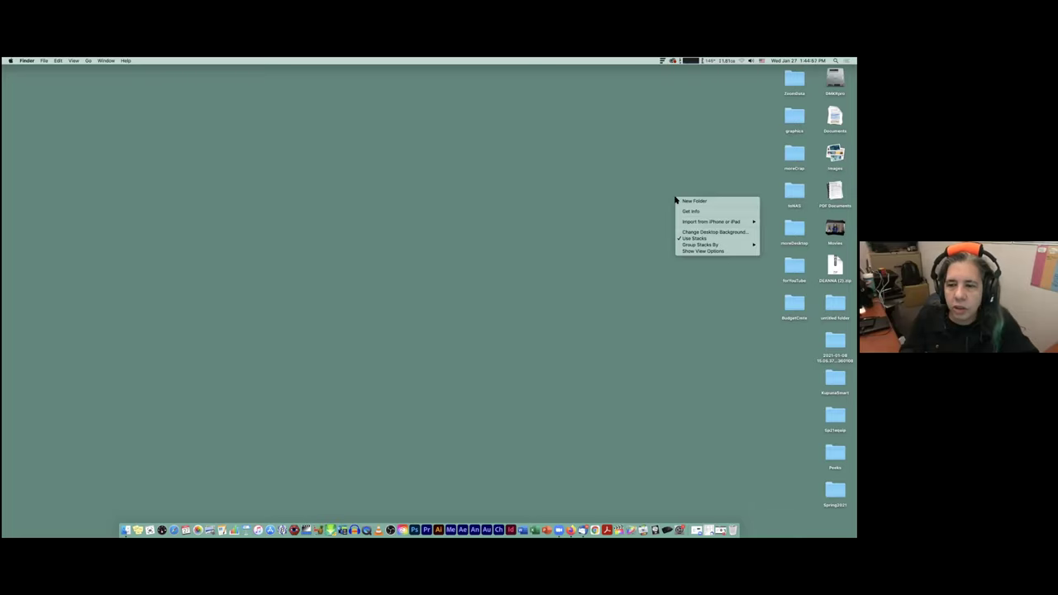
mouse_move(703, 245)
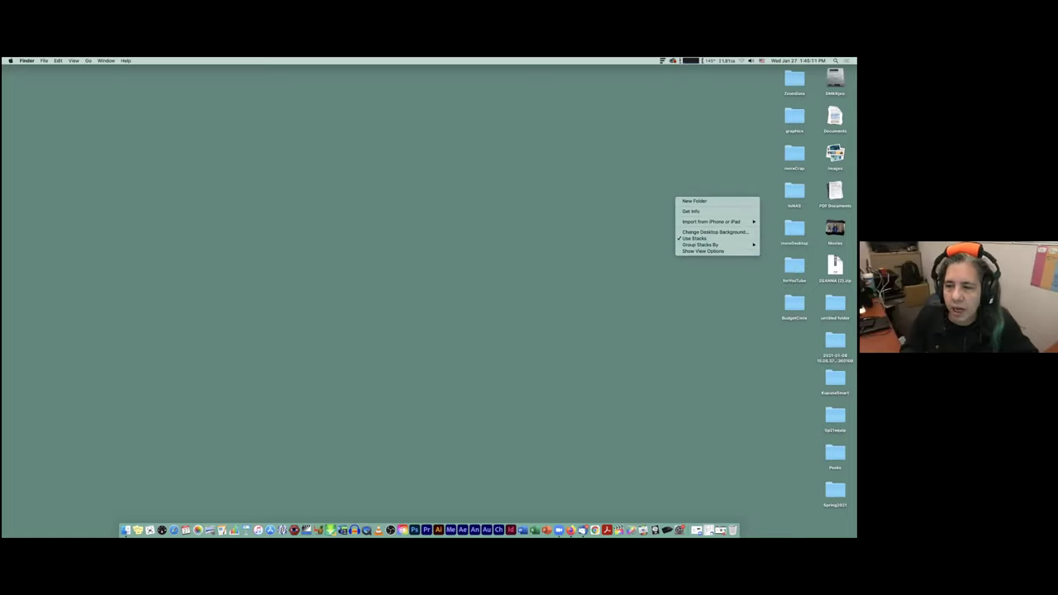
key(Escape)
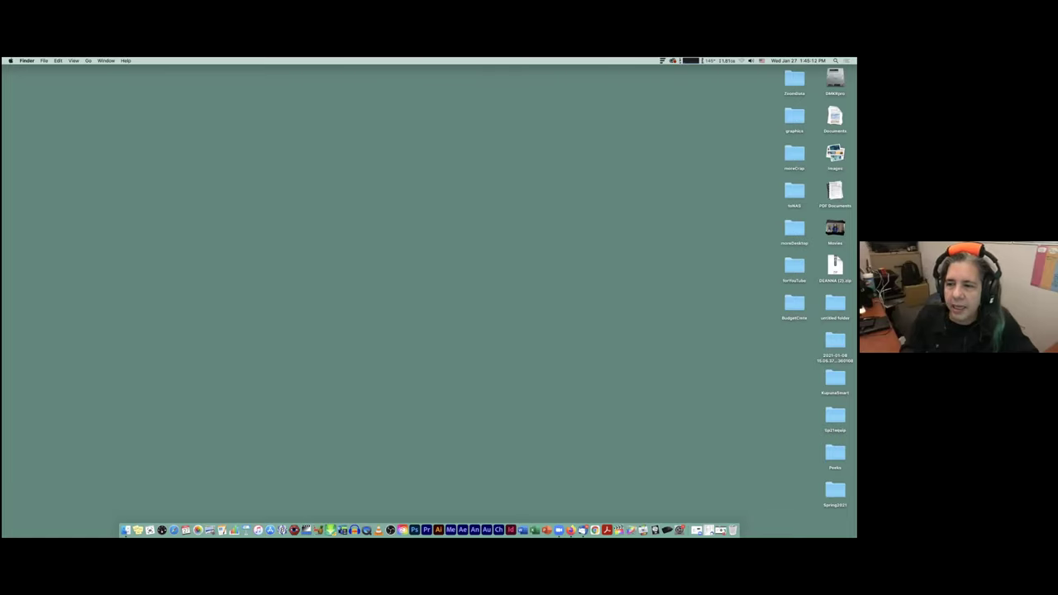
Expand and collapse the Images and Movies stacks, and turn off stacks for the desktop.
click(835, 153)
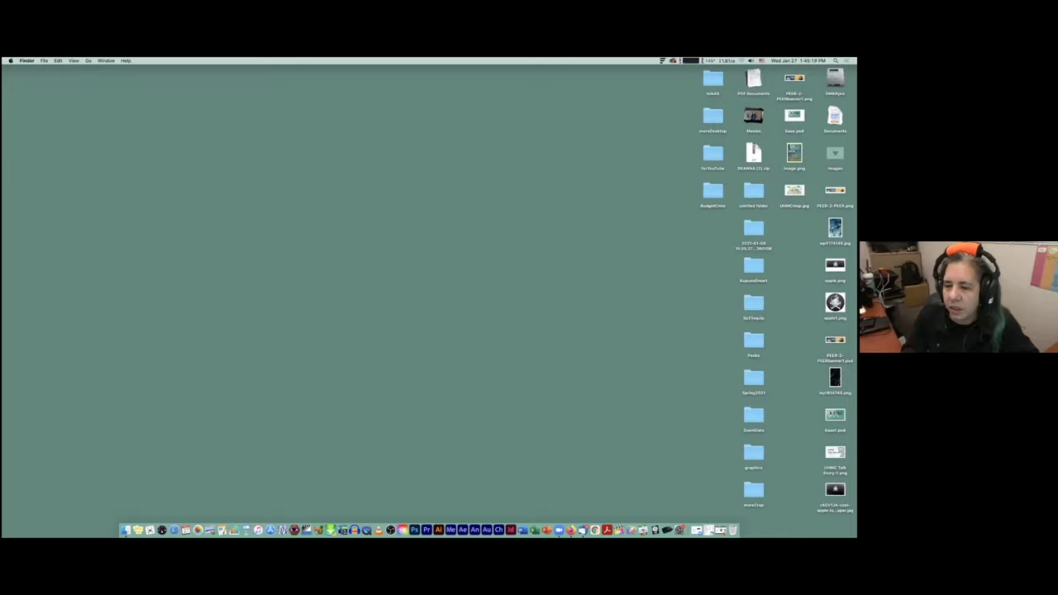
click(836, 153)
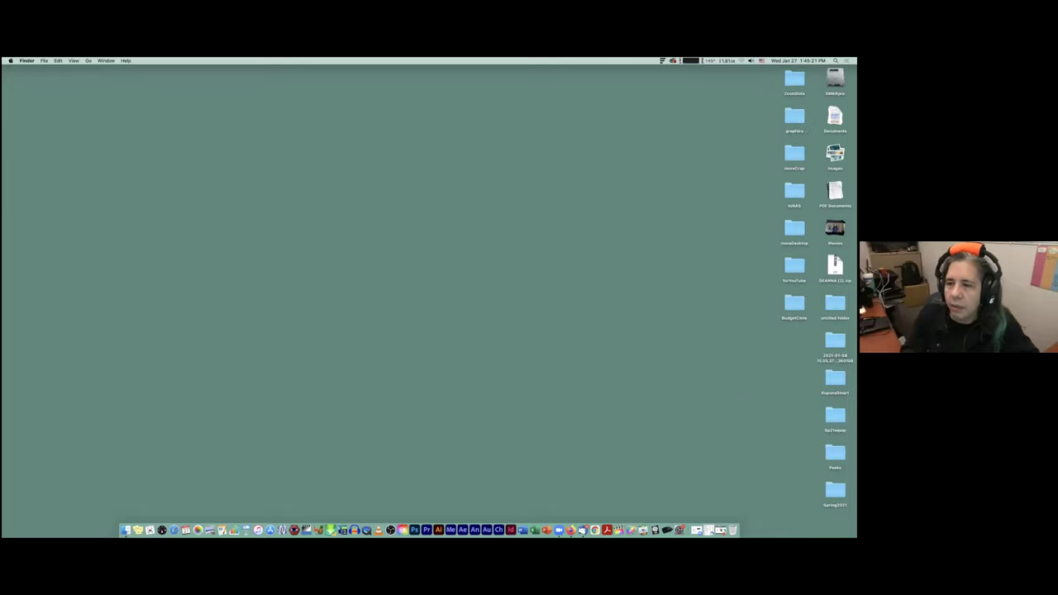
click(835, 228)
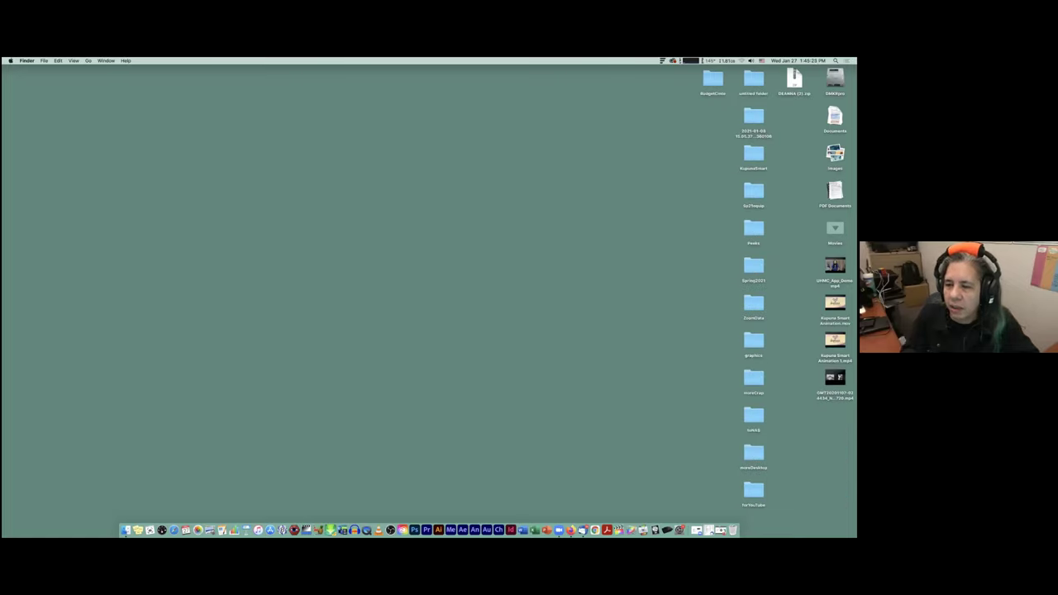
click(835, 228)
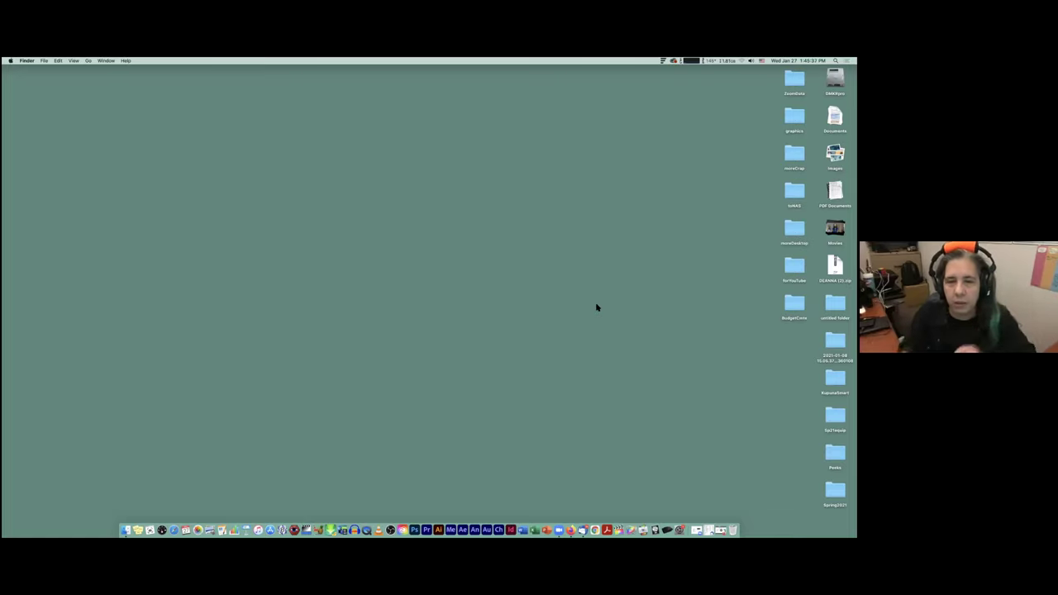
right_click(596, 307)
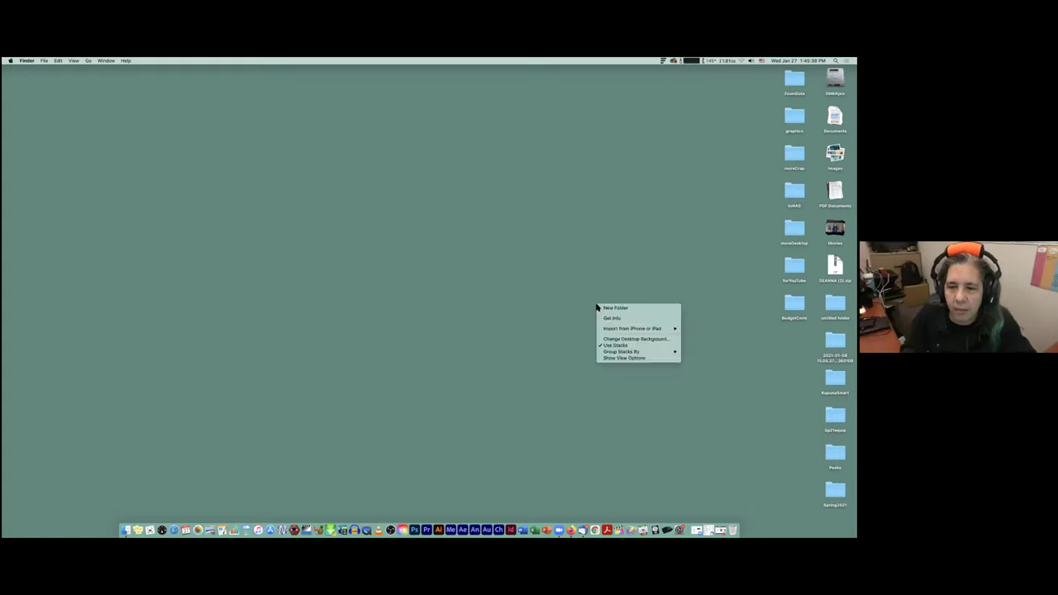
click(610, 345)
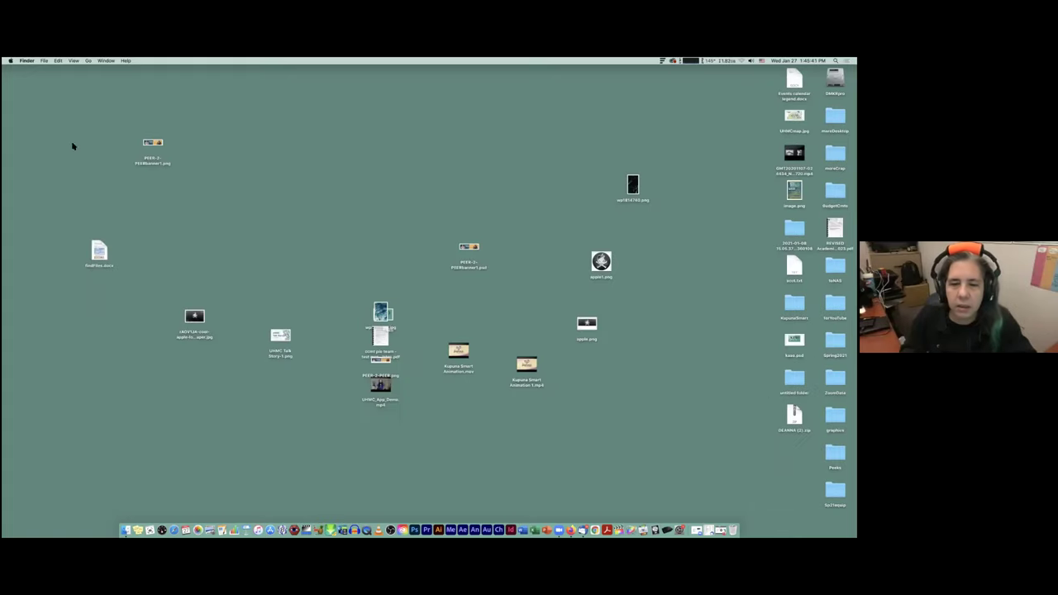
Move all the scattered desktop files together into the untitled folder.
drag(29, 134, 678, 402)
drag(603, 274, 771, 370)
drag(20, 113, 660, 424)
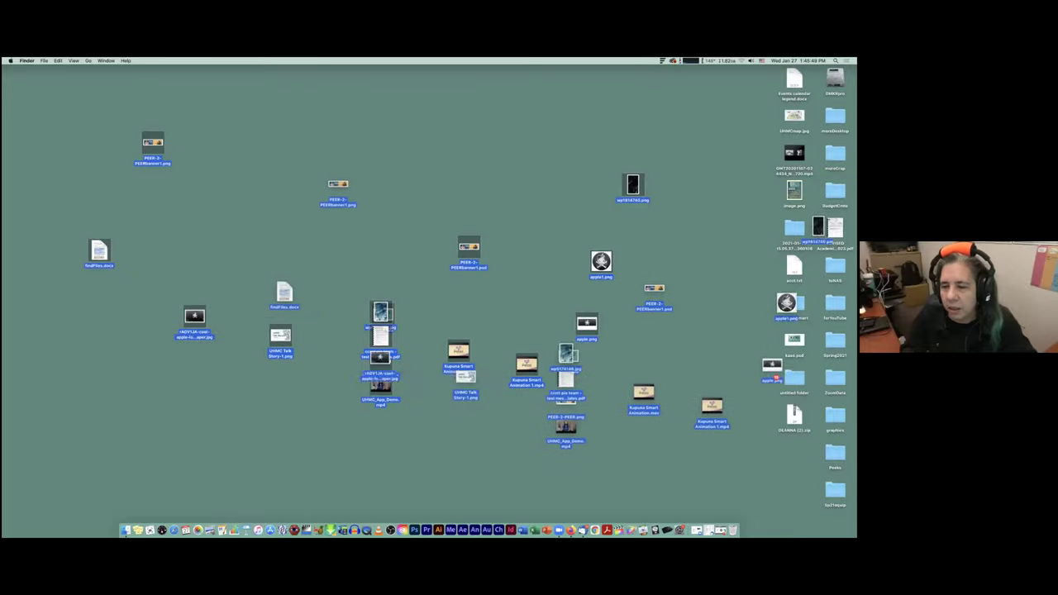
key(super+BackSpace)
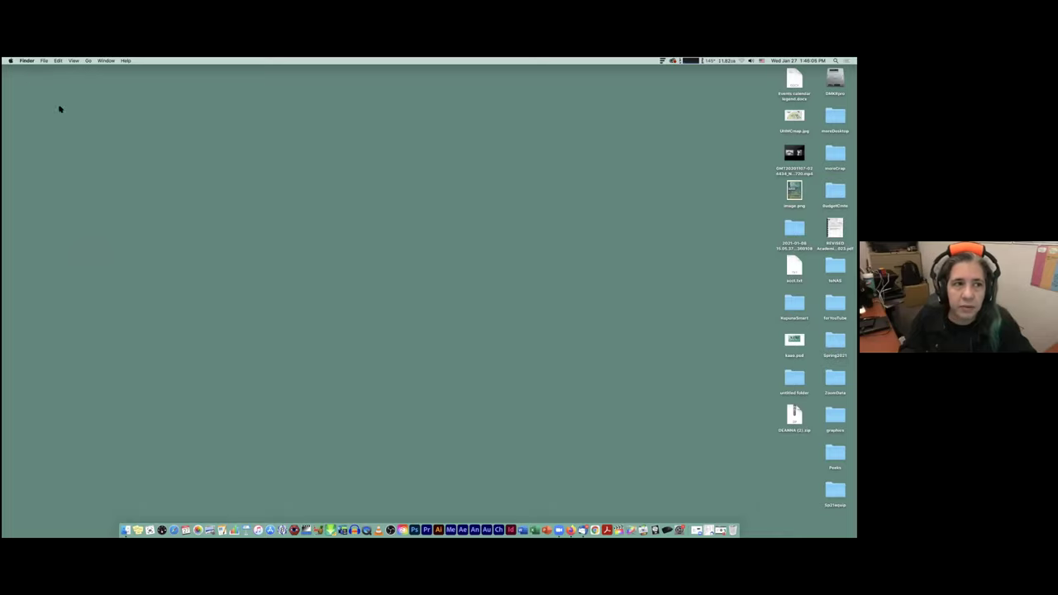
View the hard drive's contents in a new Finder window and again from its desktop icon, closing each window.
click(28, 61)
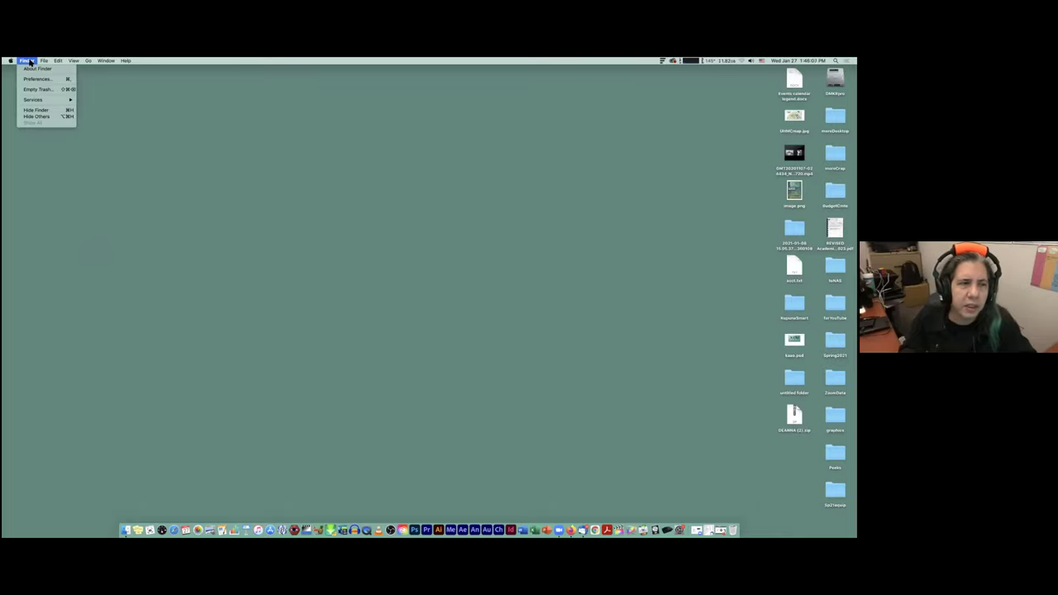
mouse_move(44, 62)
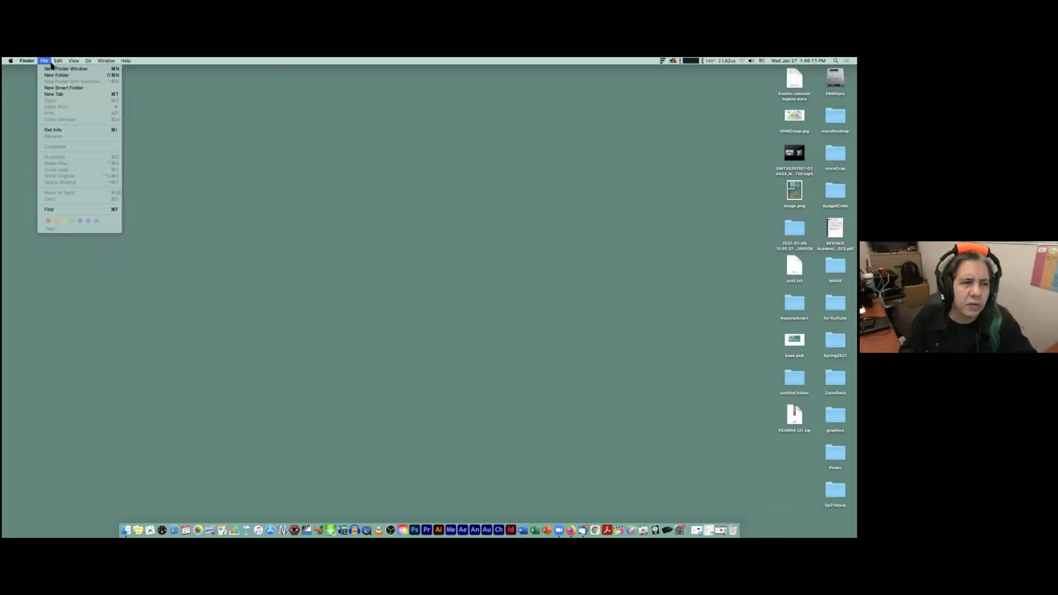
click(52, 70)
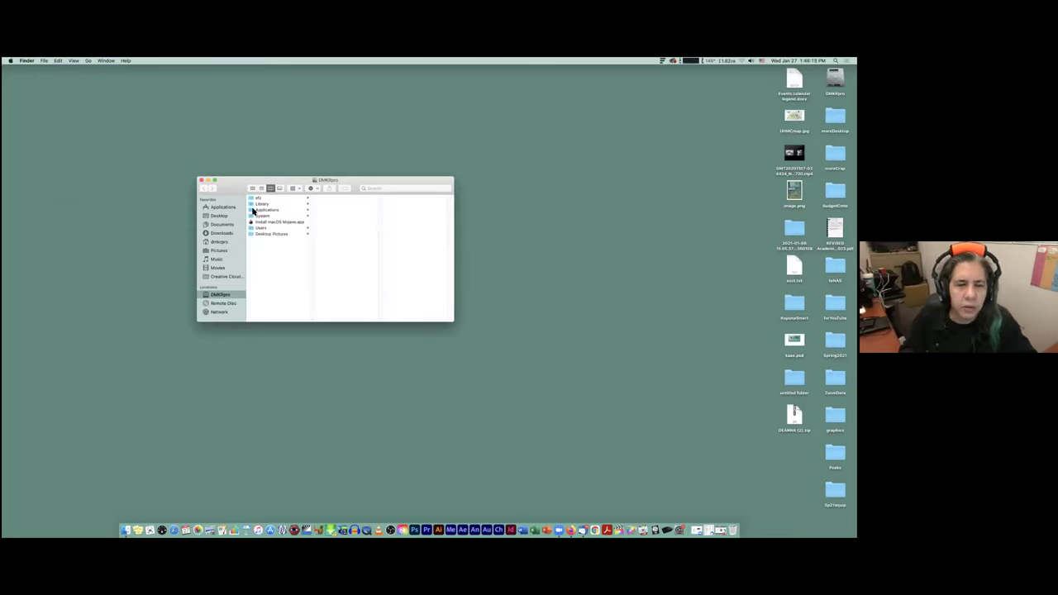
click(201, 181)
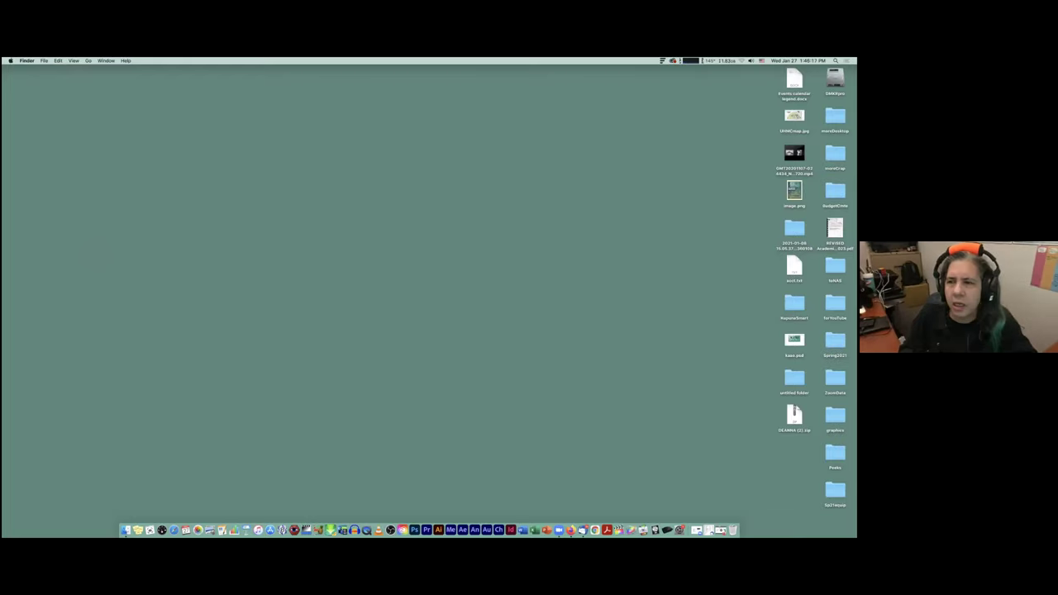
double_click(835, 78)
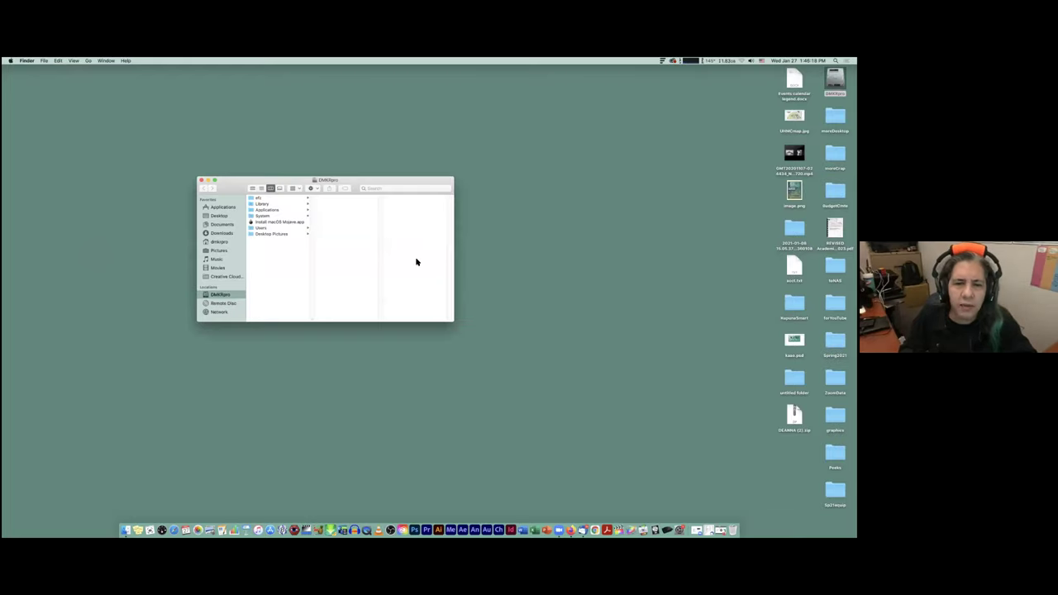
click(201, 181)
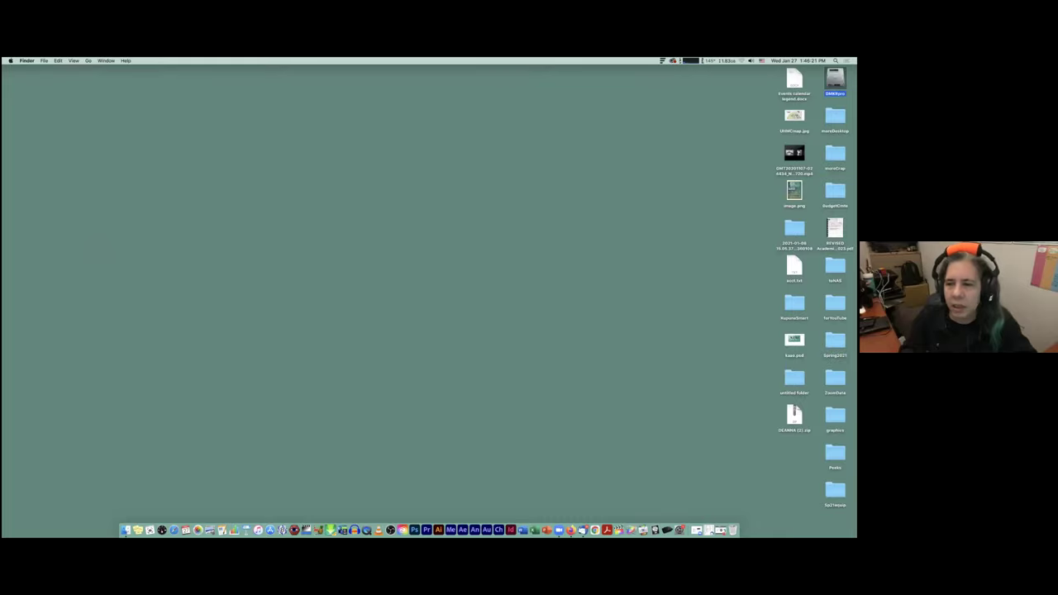
Open the 2021-01-08 folder from the desktop, enlarge its window, locate the search field and close it.
double_click(794, 228)
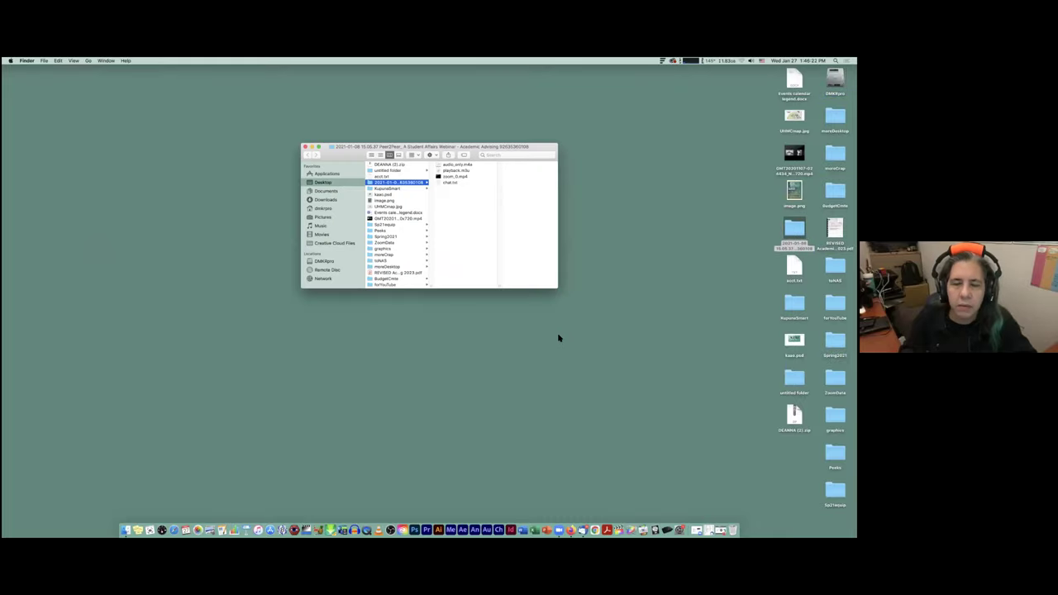
drag(364, 156, 260, 176)
drag(453, 308, 496, 342)
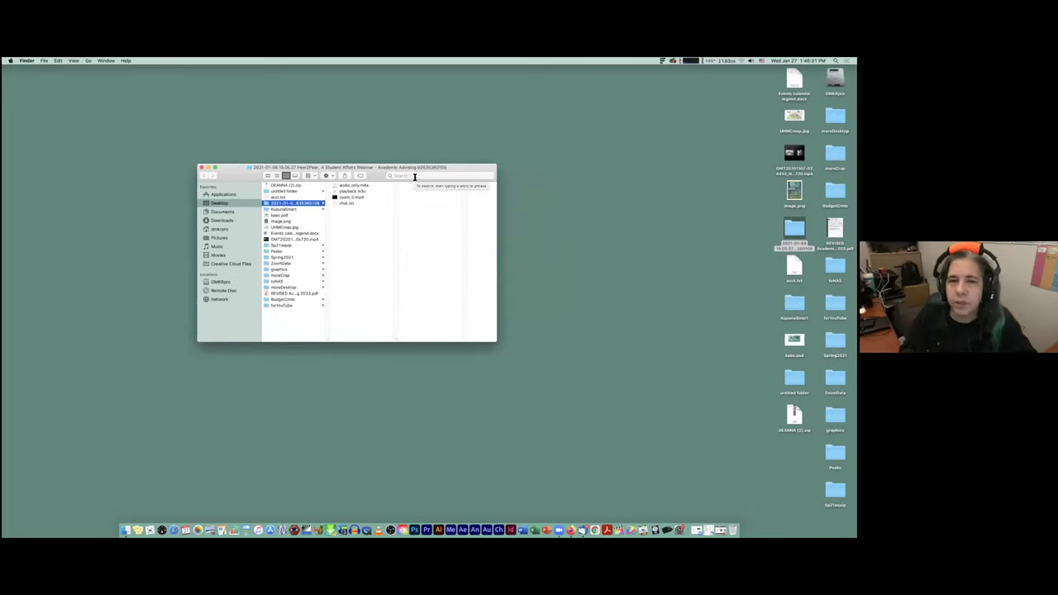
click(207, 168)
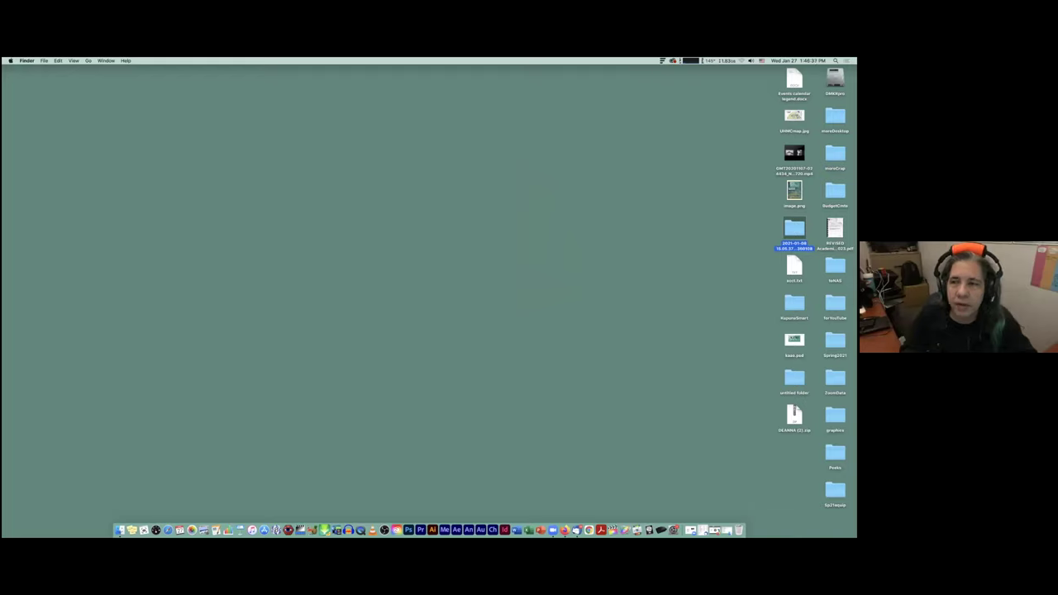
Search the Mac for "covid" with Spotlight, look through the results and show all of them in Finder.
key(super+space)
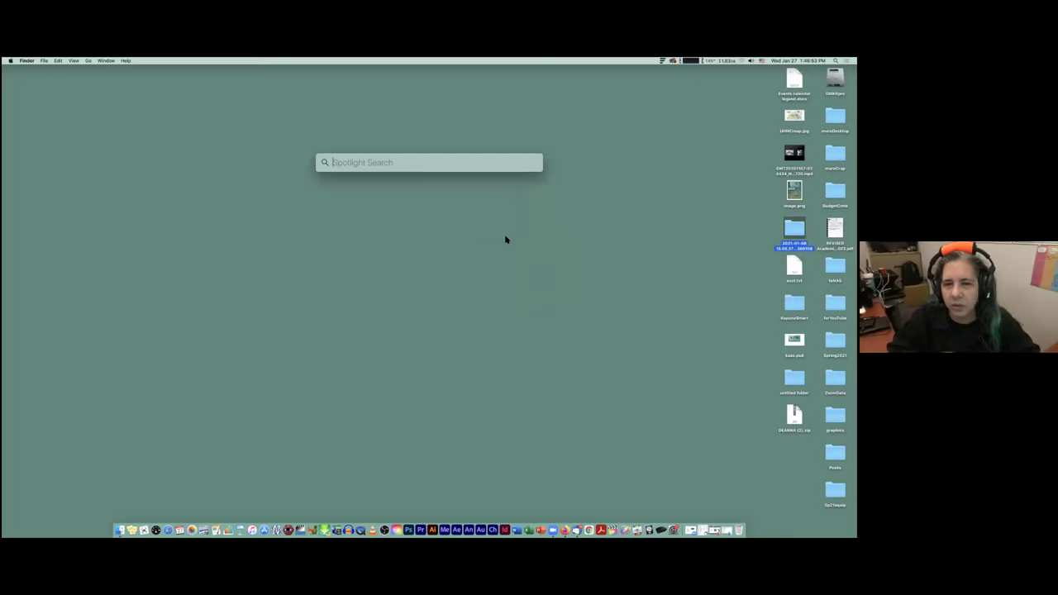
text(cov)
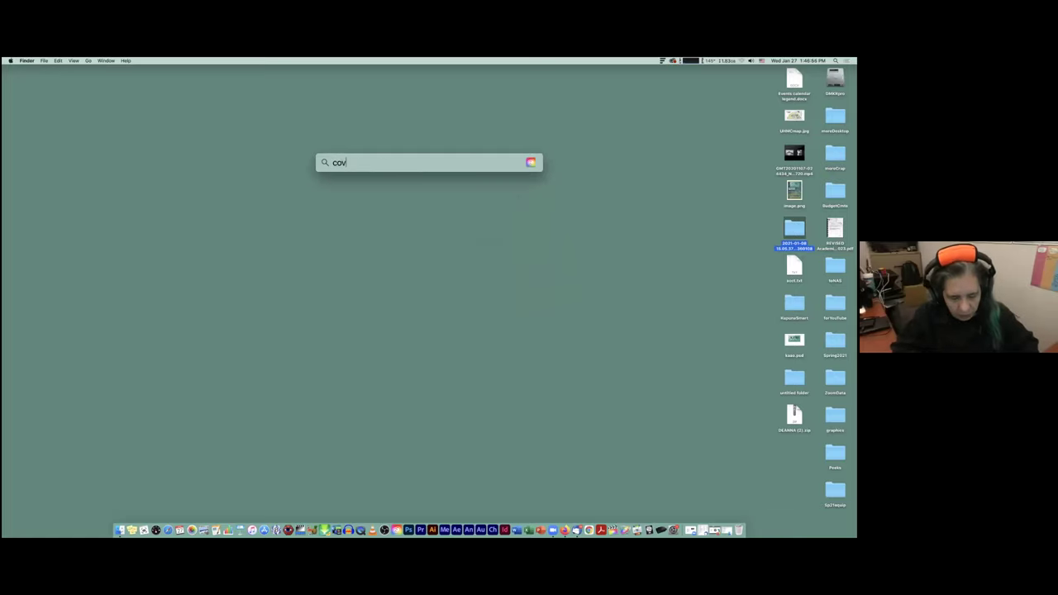
text(id)
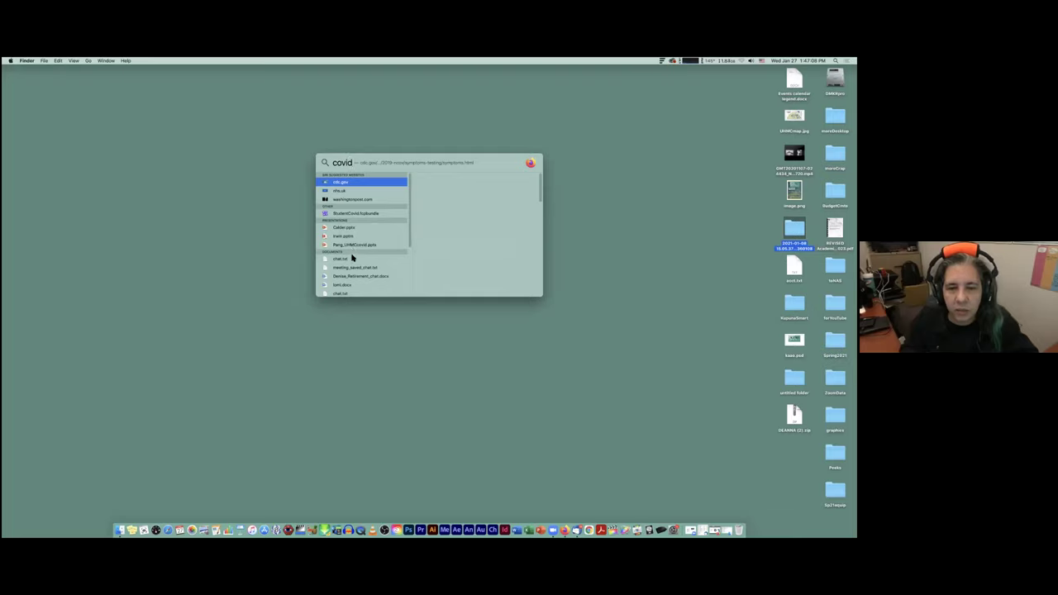
scroll(364, 265, down, 3)
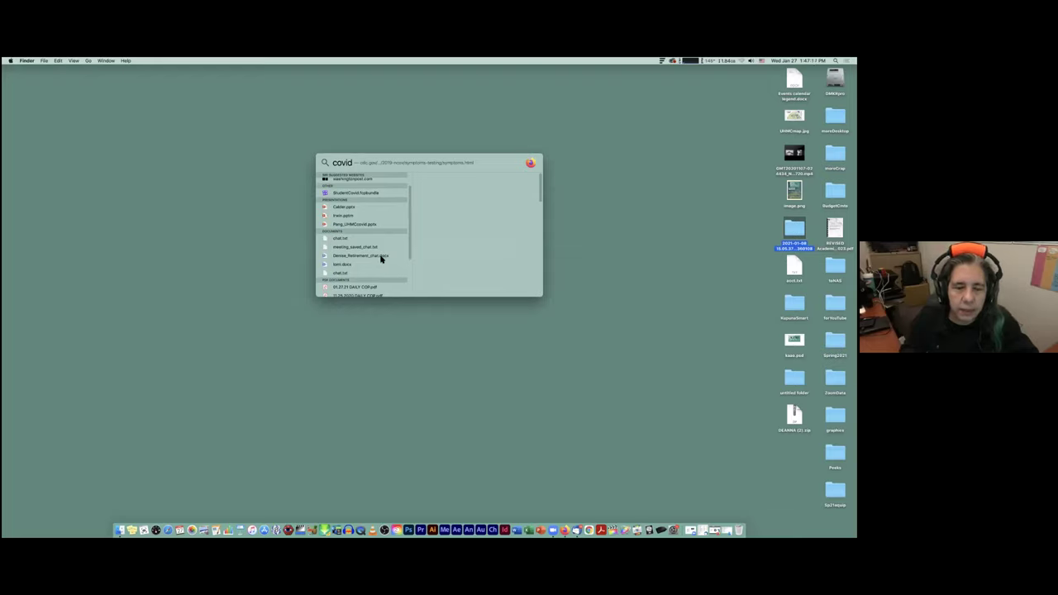
scroll(376, 260, down, 5)
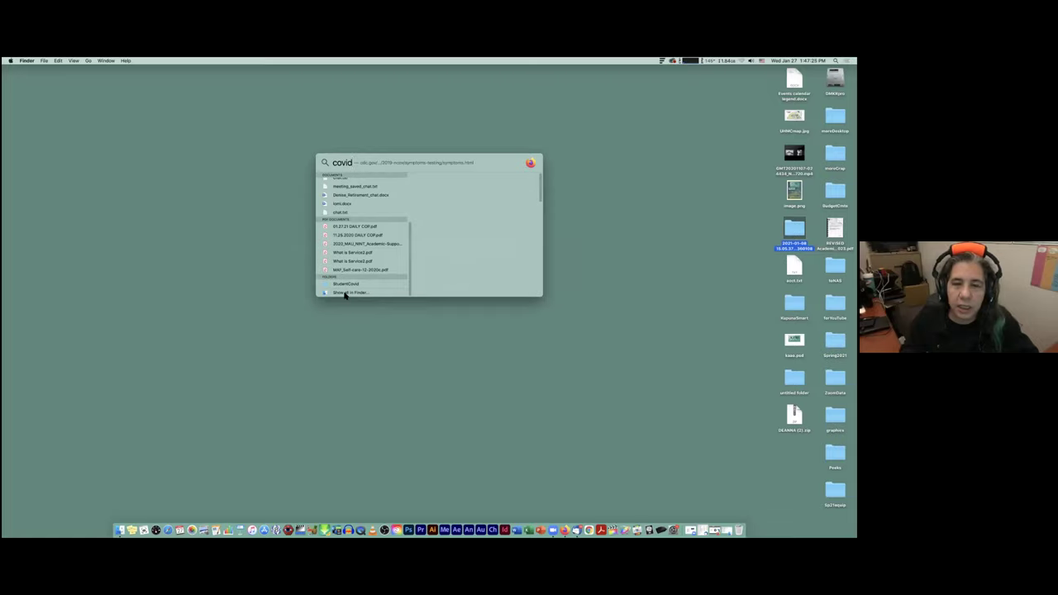
click(345, 294)
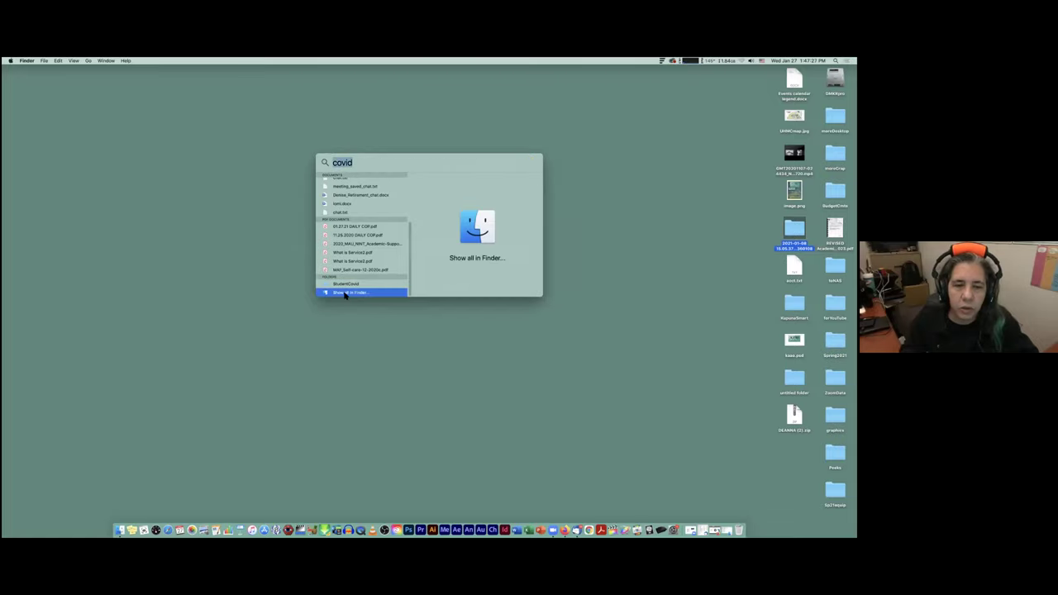
double_click(462, 239)
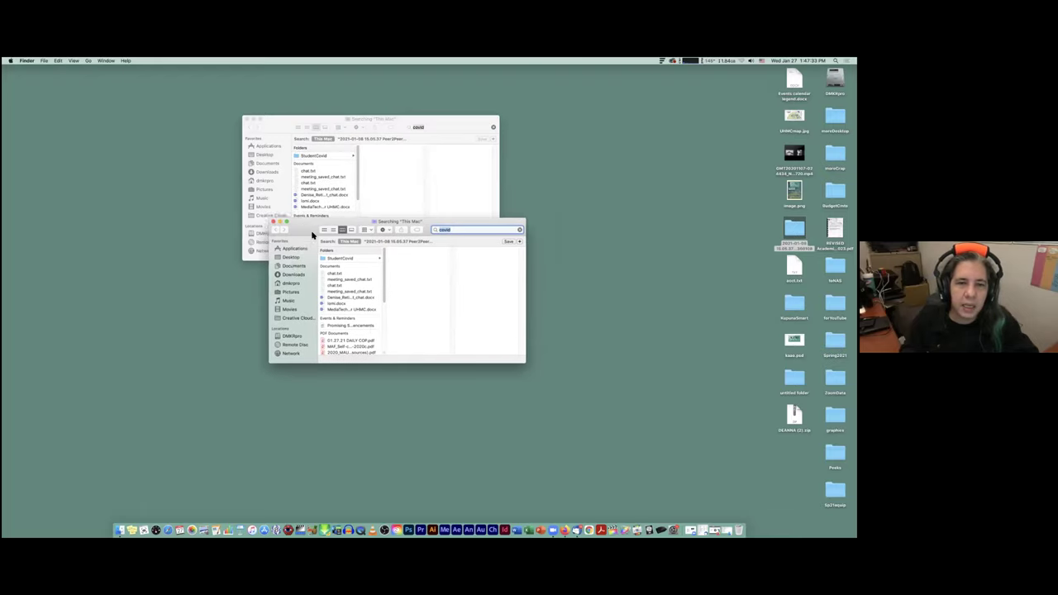
Close the duplicate search window, review the "covid" results by file type in the remaining one, and close it.
click(247, 121)
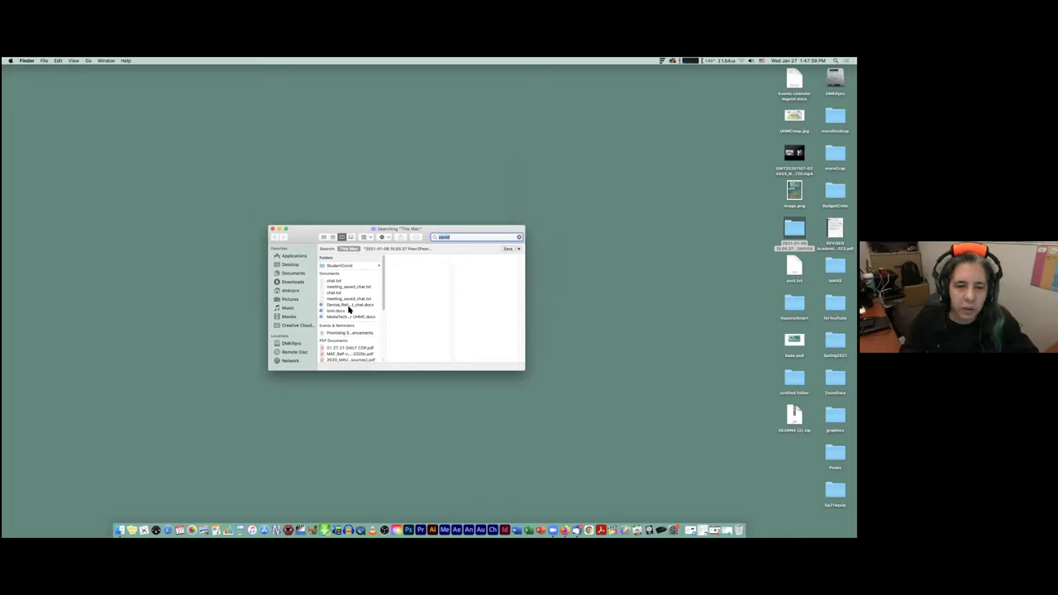
scroll(346, 330, down, 2)
scroll(346, 330, down, 4)
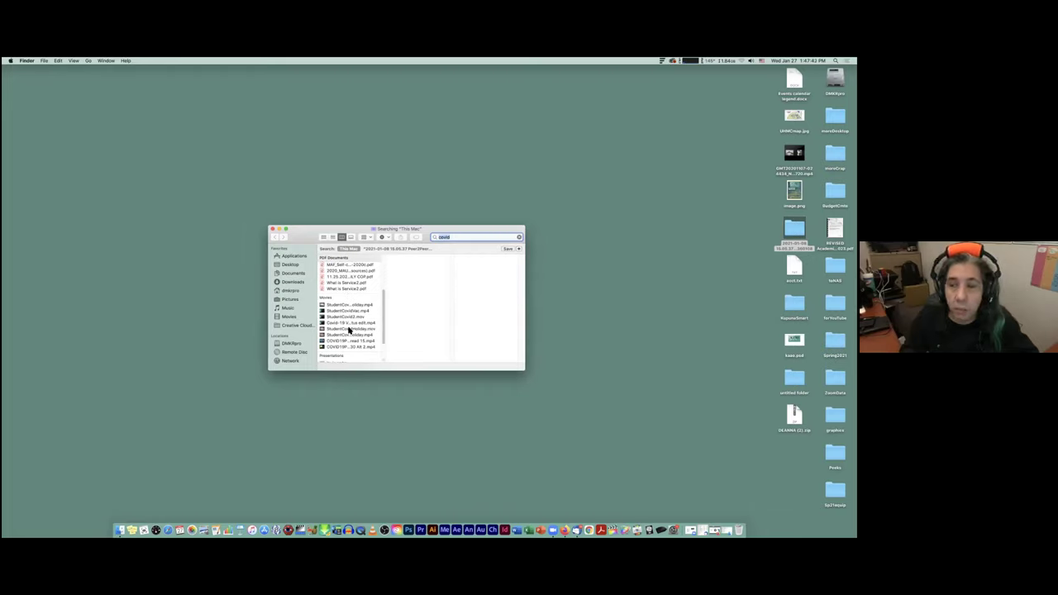
scroll(350, 334, down, 3)
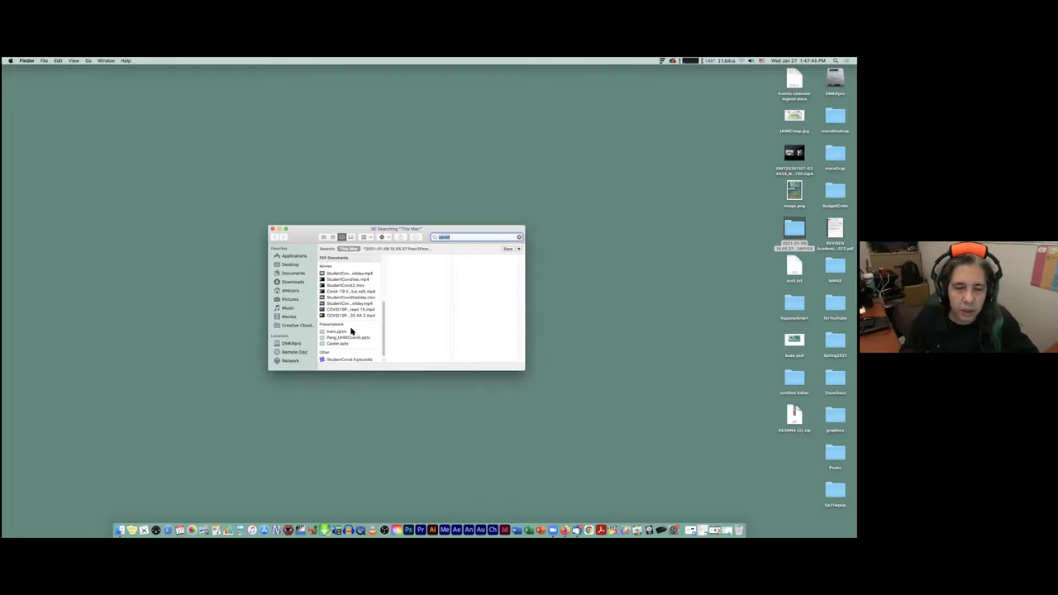
scroll(350, 331, up, 8)
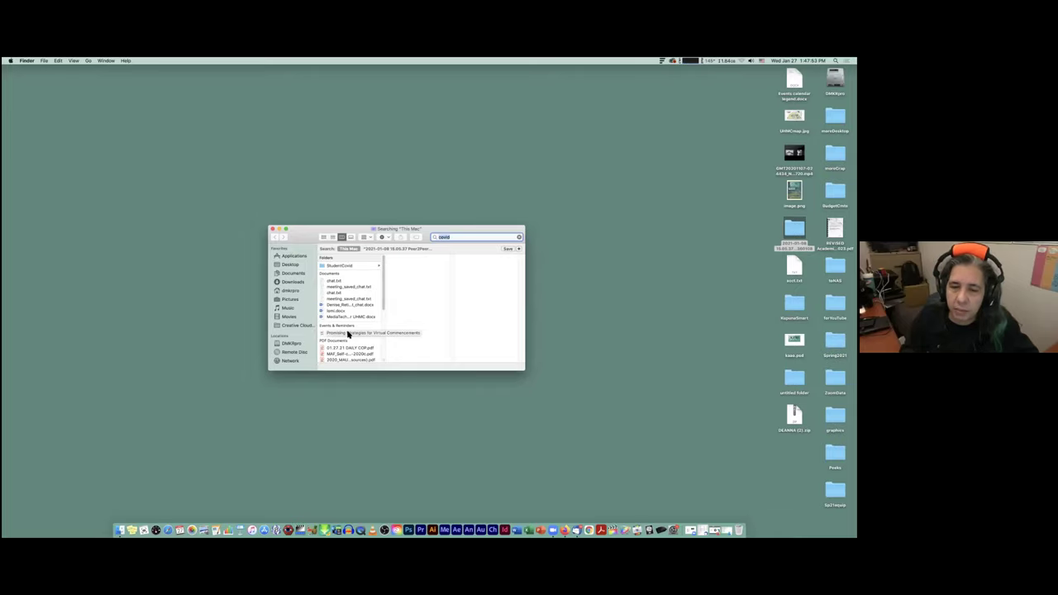
click(275, 229)
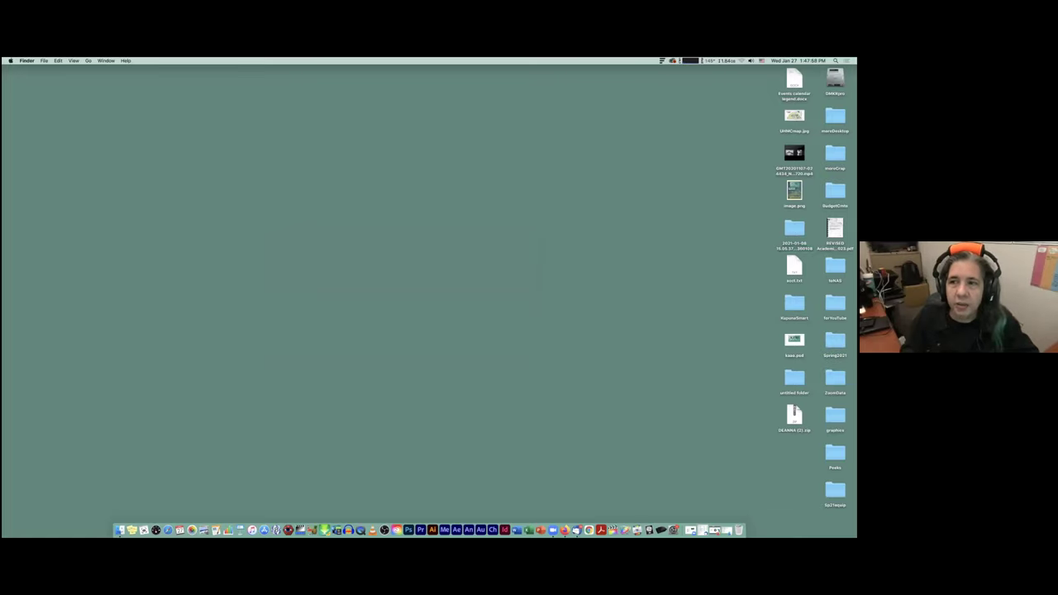
Open the hard drive from the desktop and search This Mac for files whose name matches ".mp4".
double_click(835, 79)
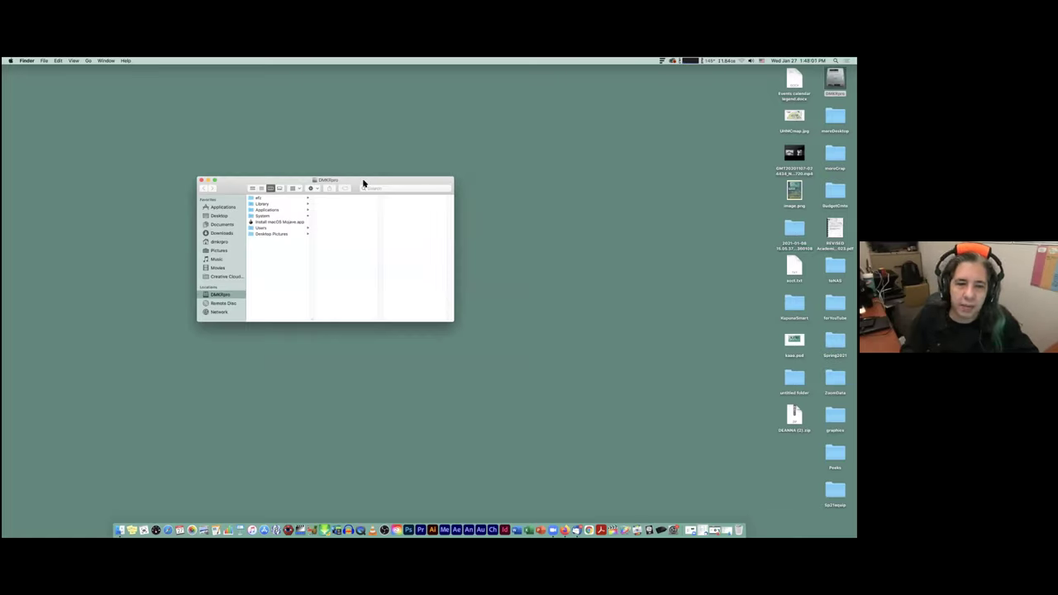
drag(366, 183, 406, 200)
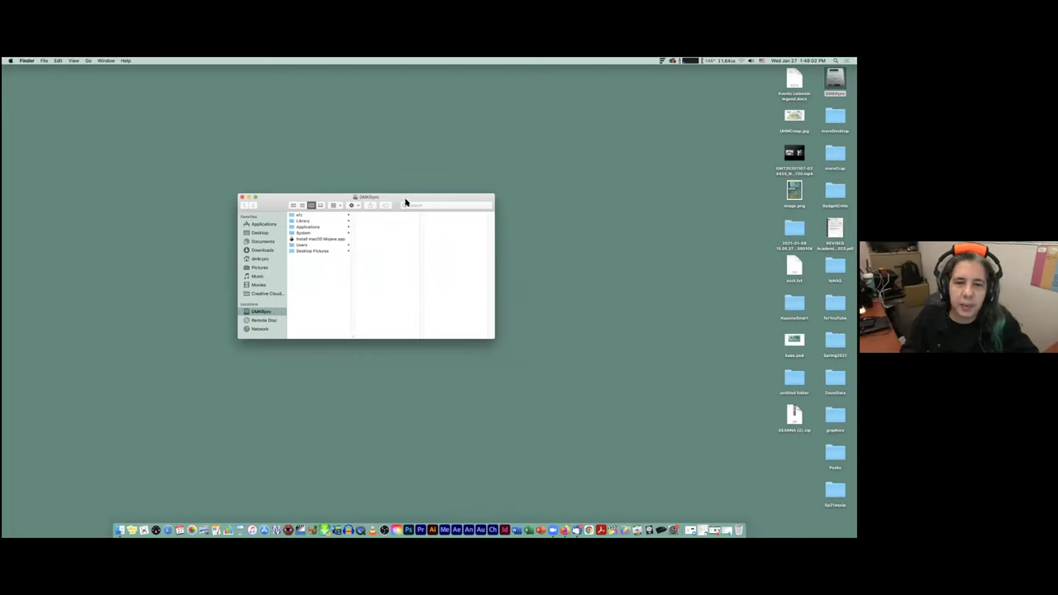
click(448, 205)
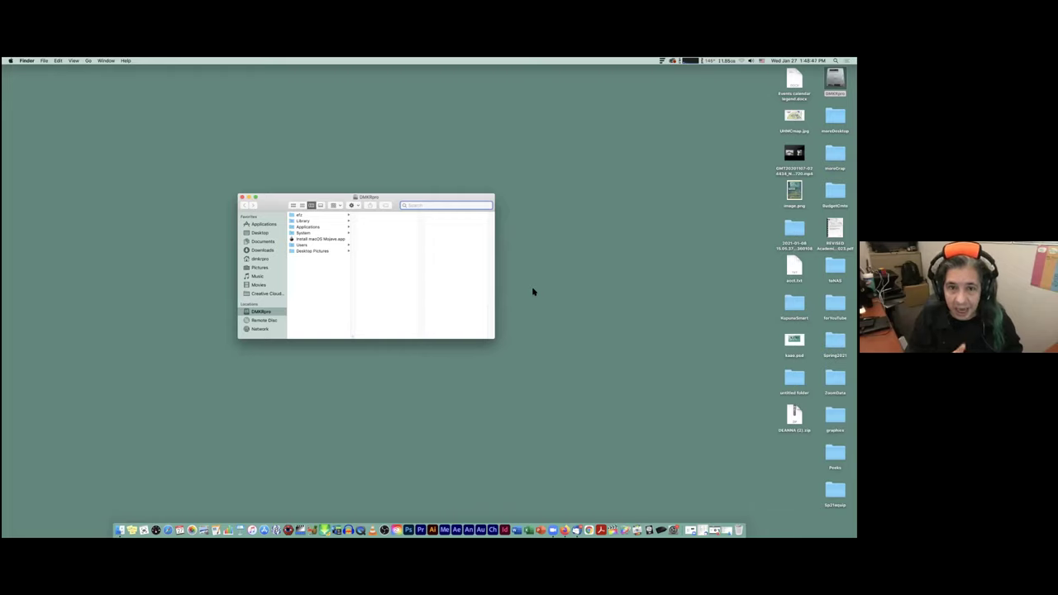
text(ar)
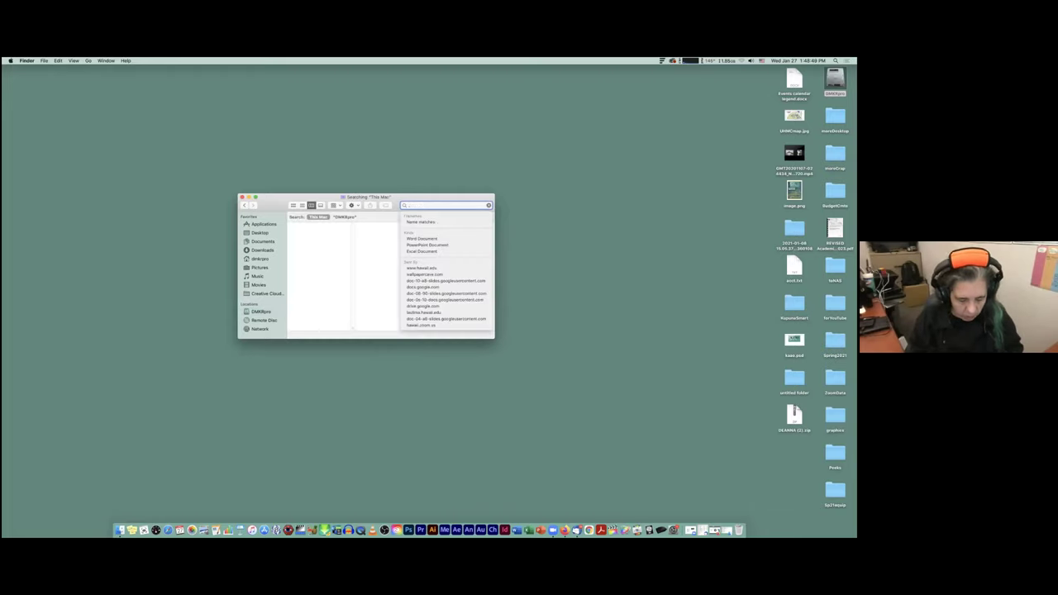
text(p4)
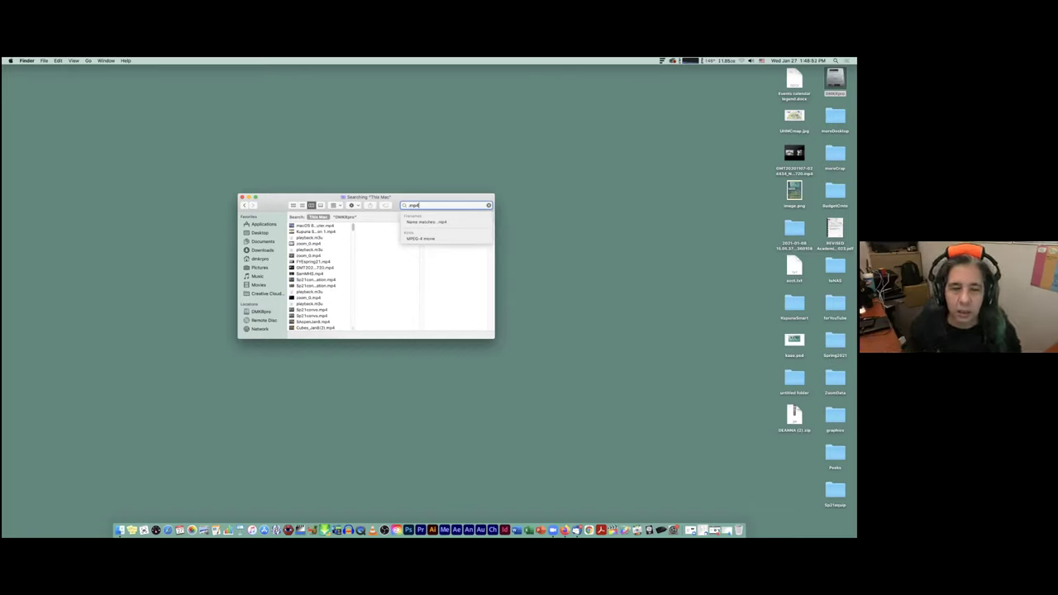
click(431, 225)
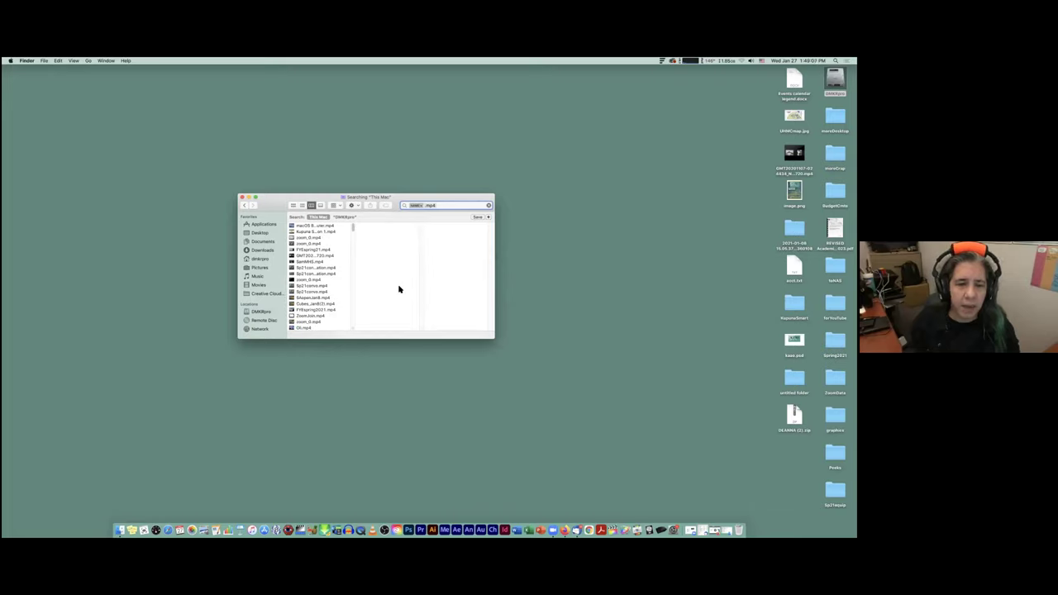
Look through the .mp4 results, widen the name column to read the full file names, and narrow it again.
scroll(327, 306, down, 5)
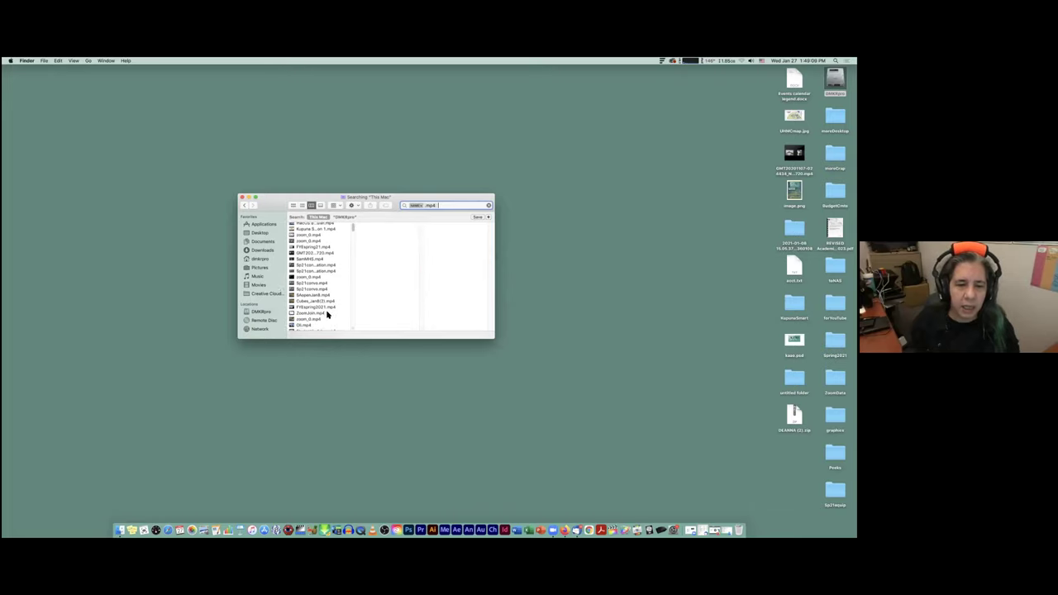
scroll(327, 315, down, 10)
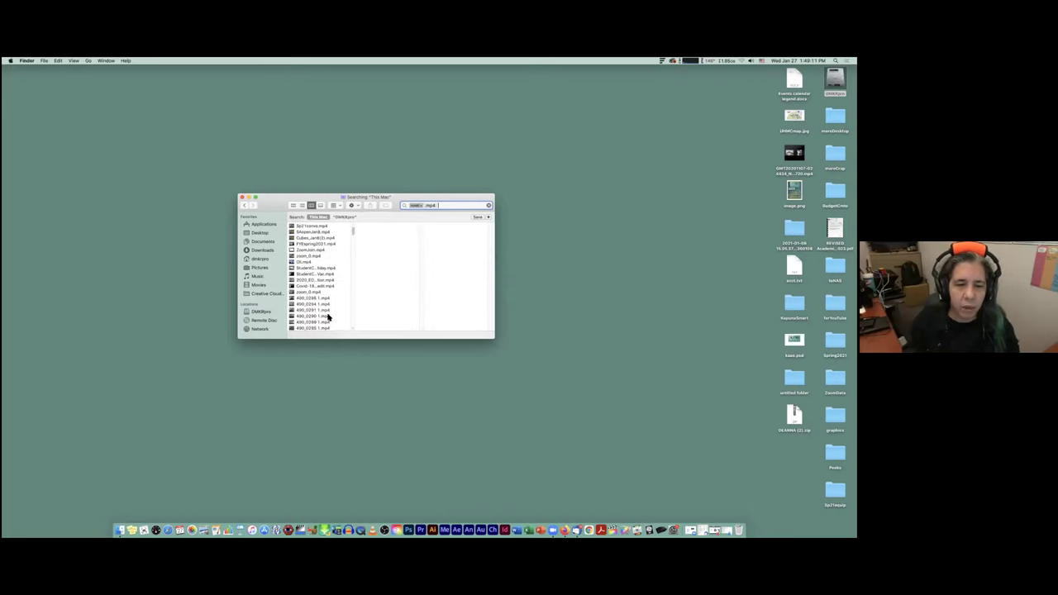
scroll(328, 322, down, 10)
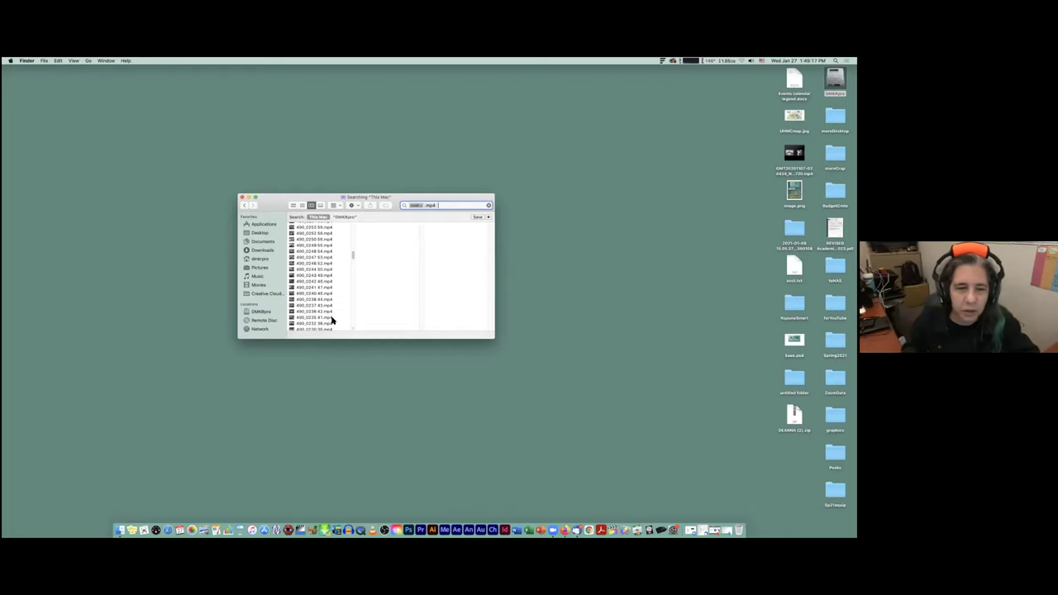
scroll(328, 322, up, 15)
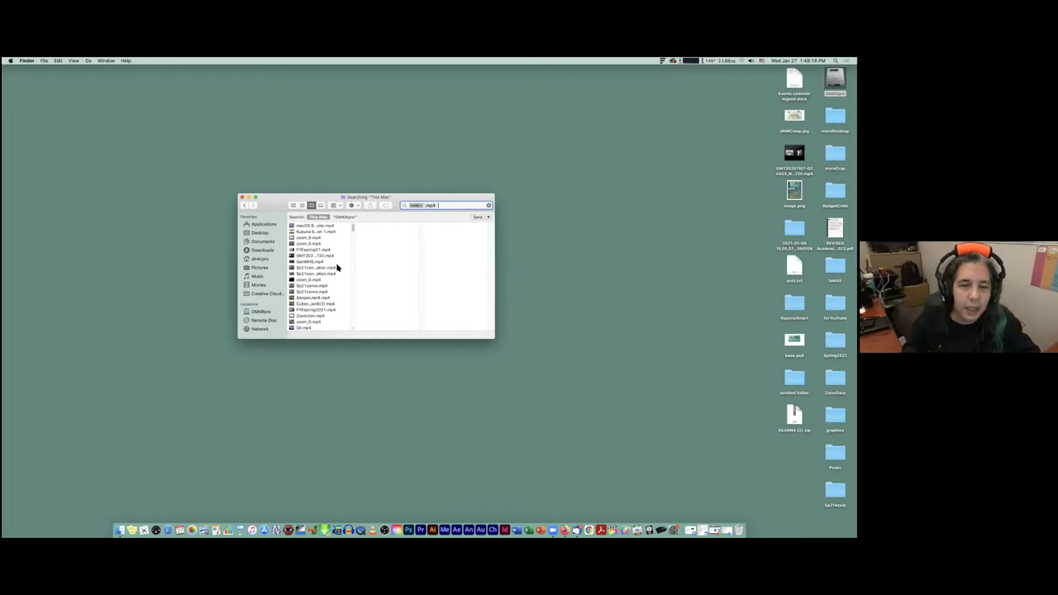
drag(353, 328, 428, 326)
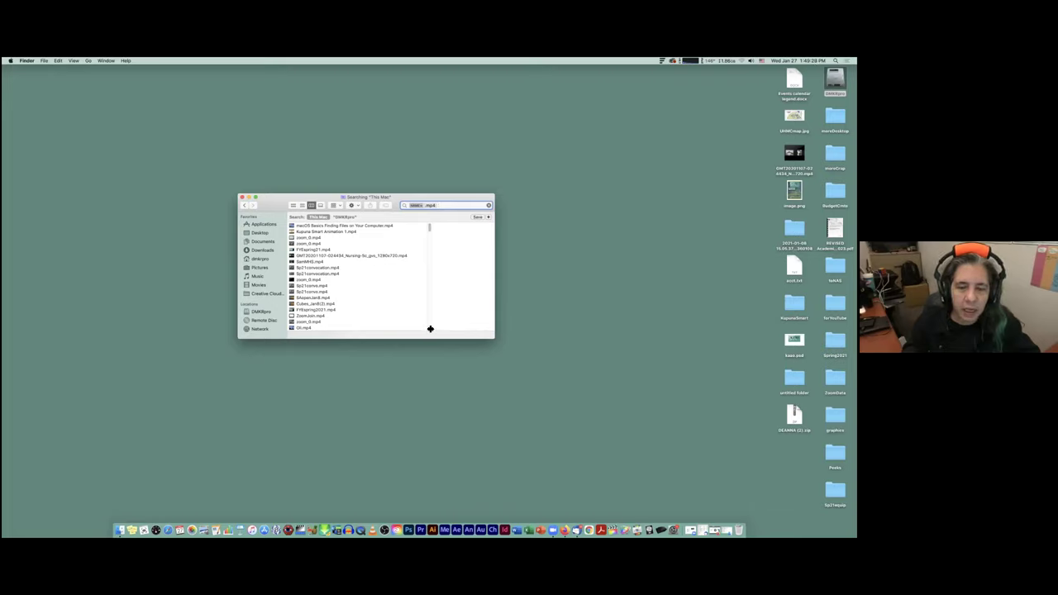
drag(430, 329, 356, 329)
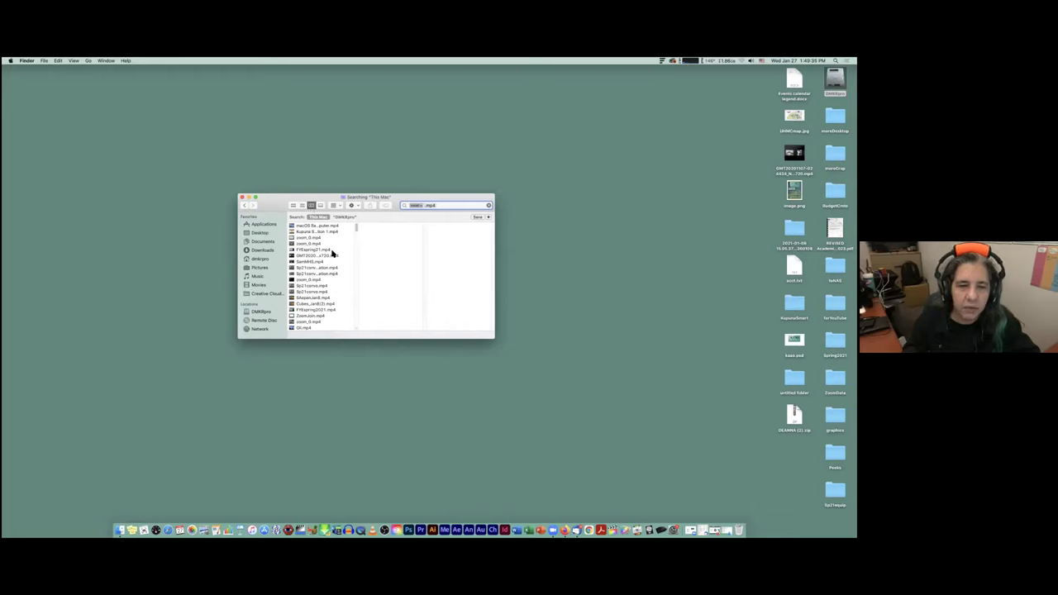
Open the untitled folder within the Desktop folder and view its files as a gallery with large previews.
click(261, 234)
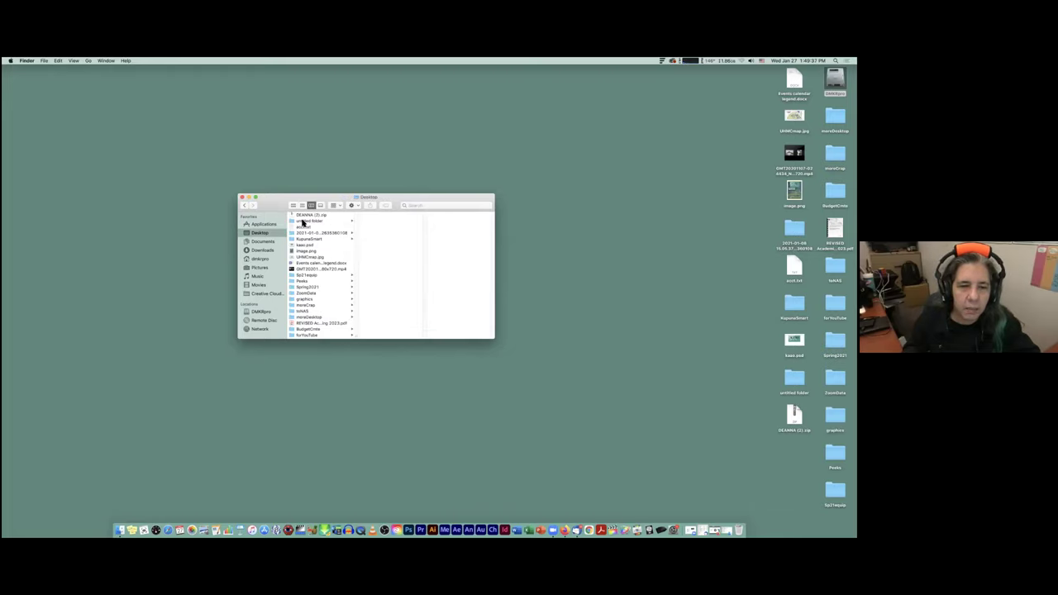
click(304, 220)
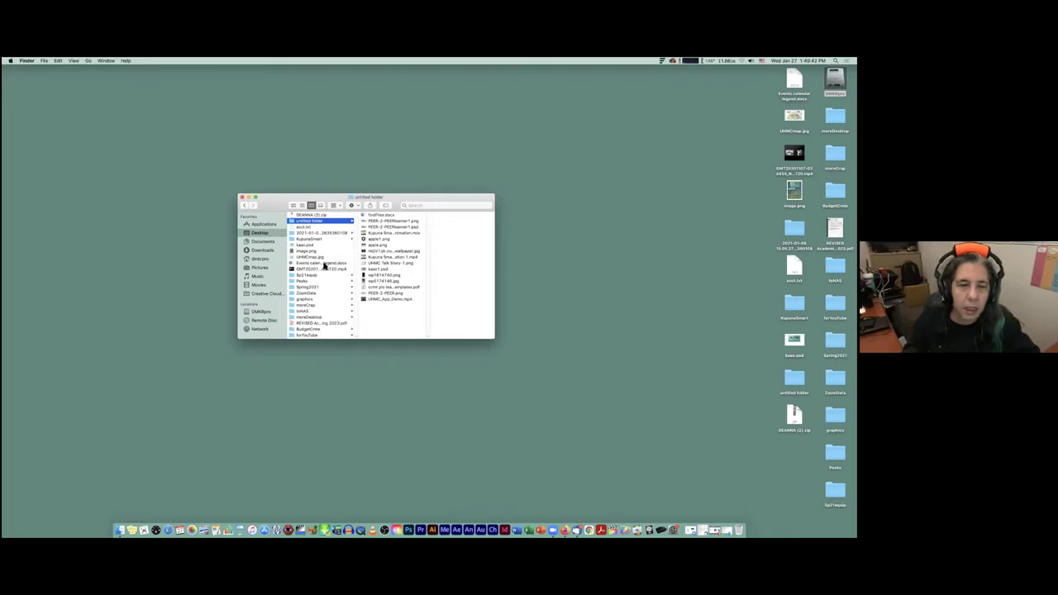
click(321, 205)
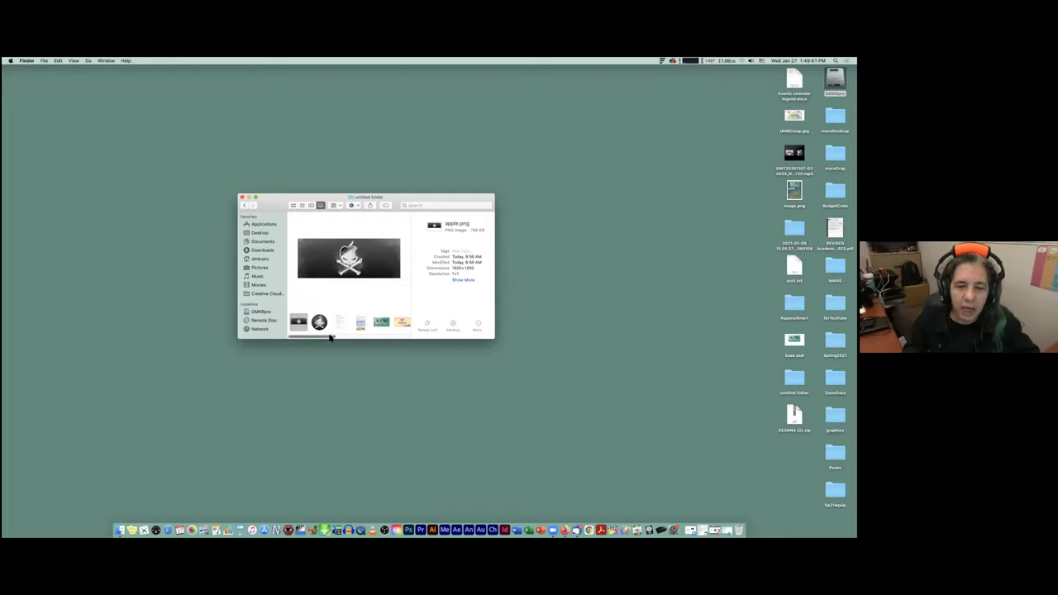
scroll(348, 340, right, 2)
mouse_move(348, 340)
mouse_down()
mouse_move(418, 348)
mouse_move(331, 338)
mouse_up()
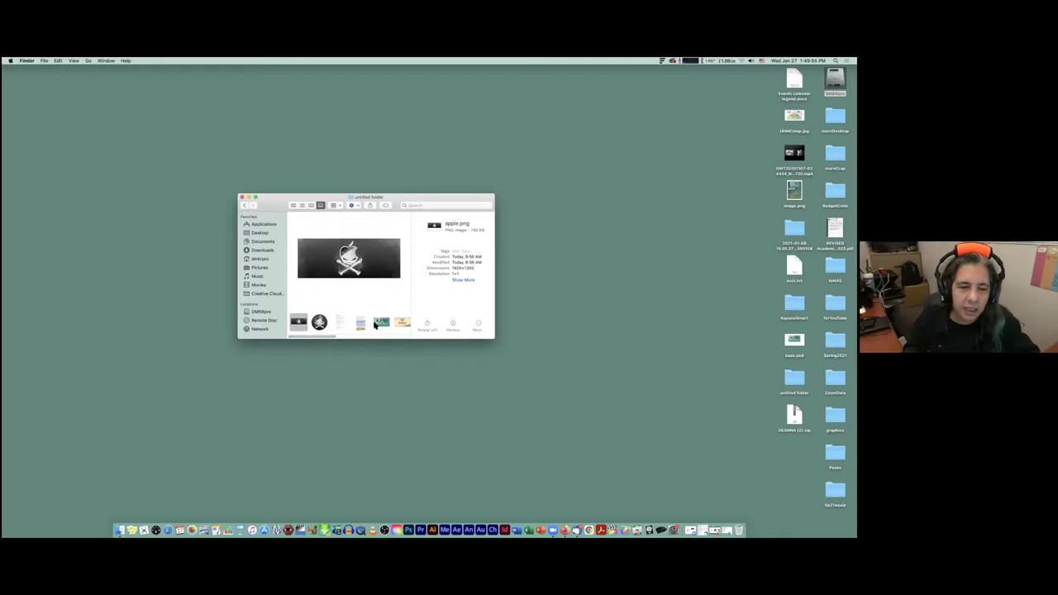
Switch the folder to column view and preview apple1.png, Kupuna Smart Animation.mov, PEER-2-PEERbanner1.psd and findFiles.docx.
click(312, 205)
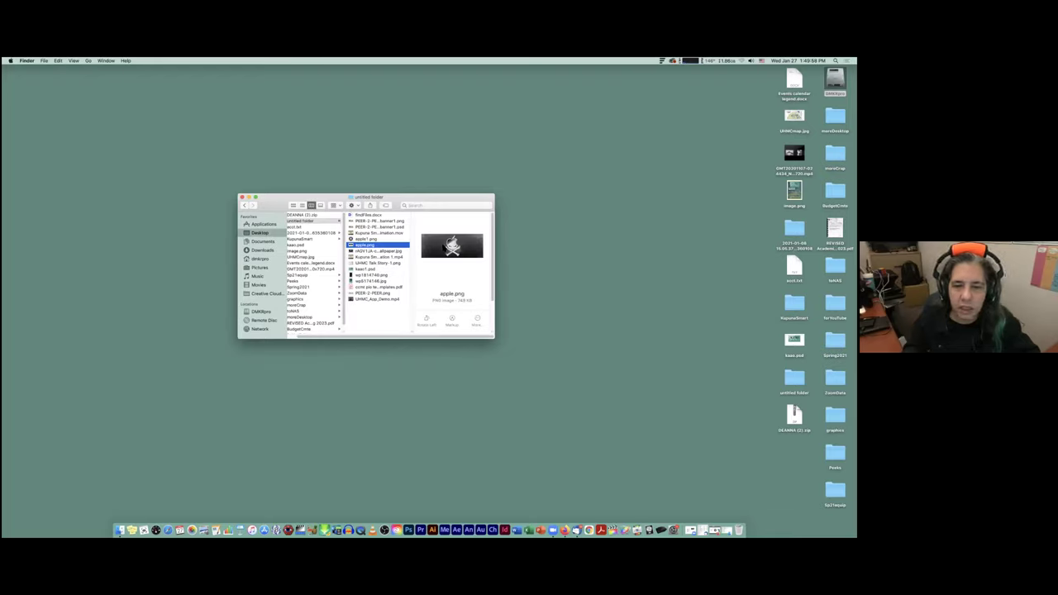
click(374, 240)
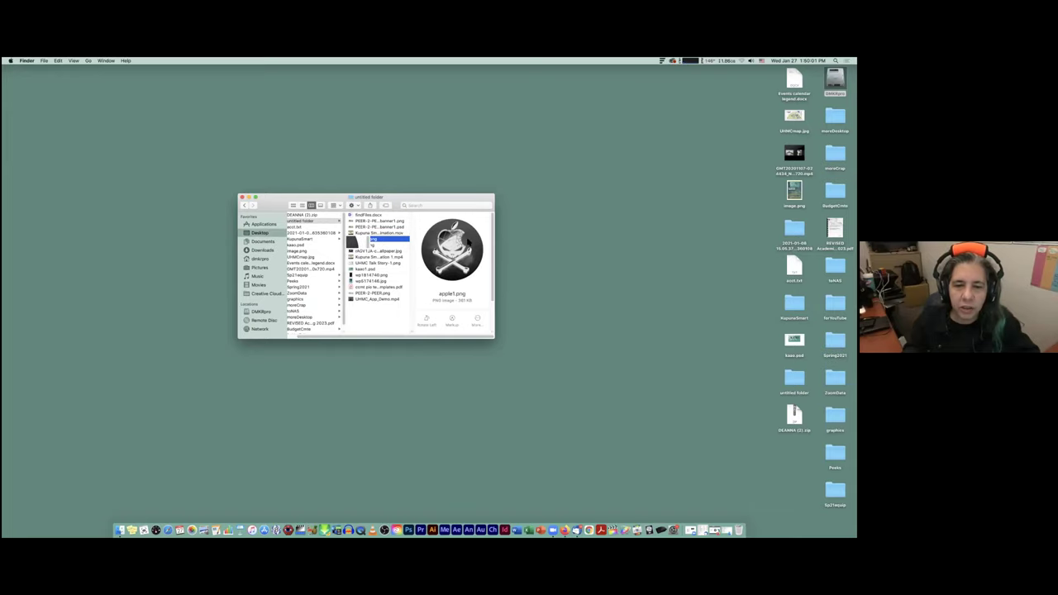
click(383, 233)
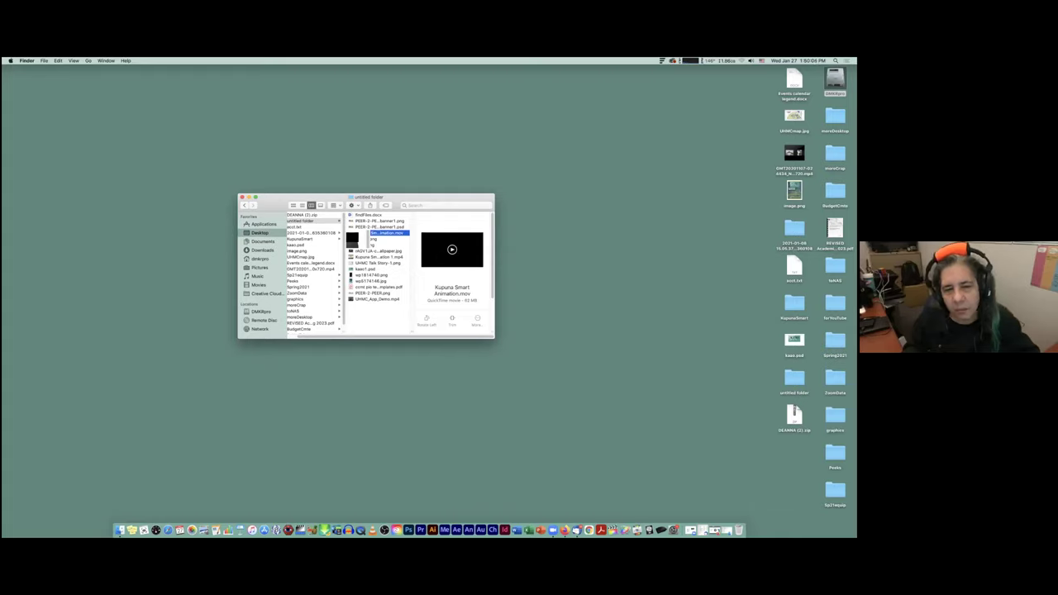
click(395, 228)
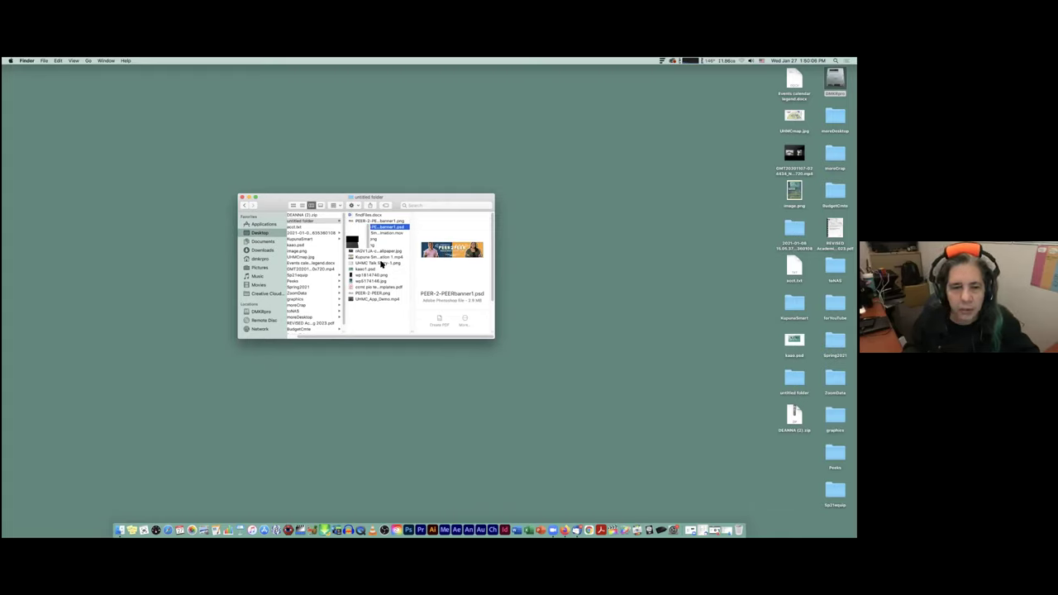
click(364, 215)
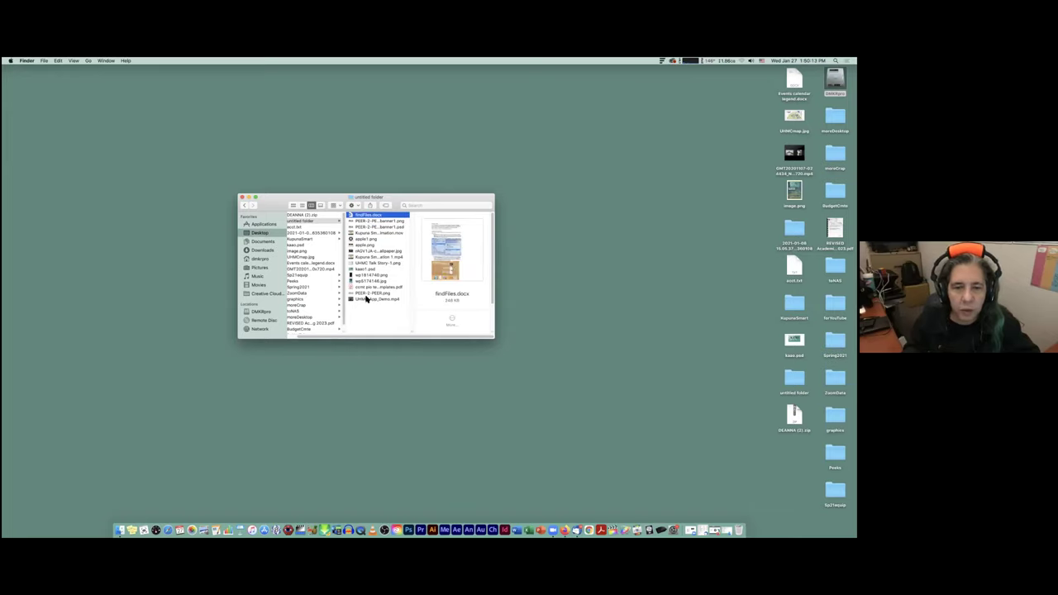
Show the untitled folder as a list and review its grouping options, keeping the grouping at None.
click(302, 206)
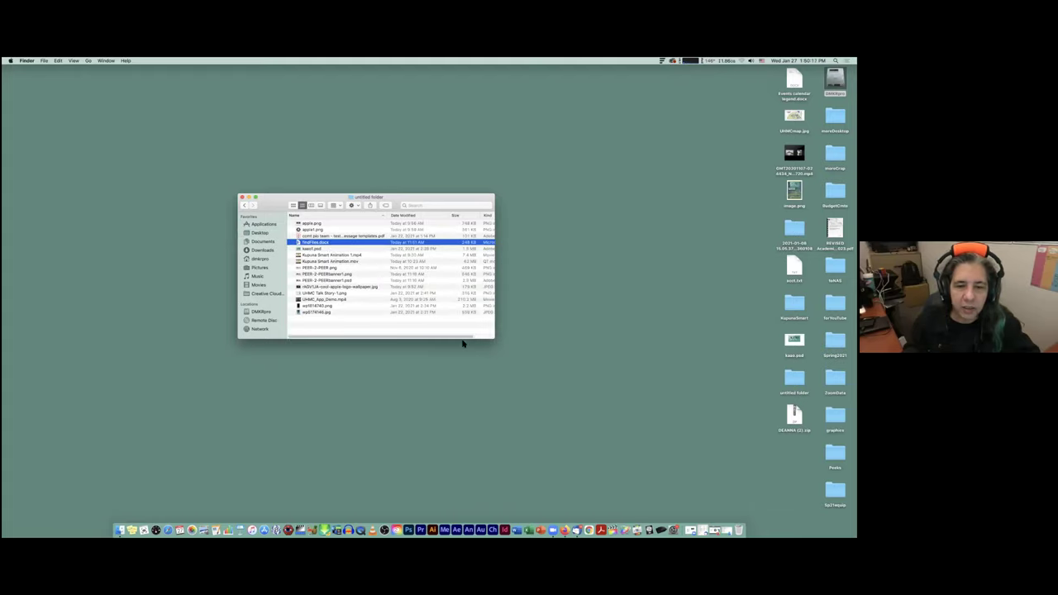
click(338, 206)
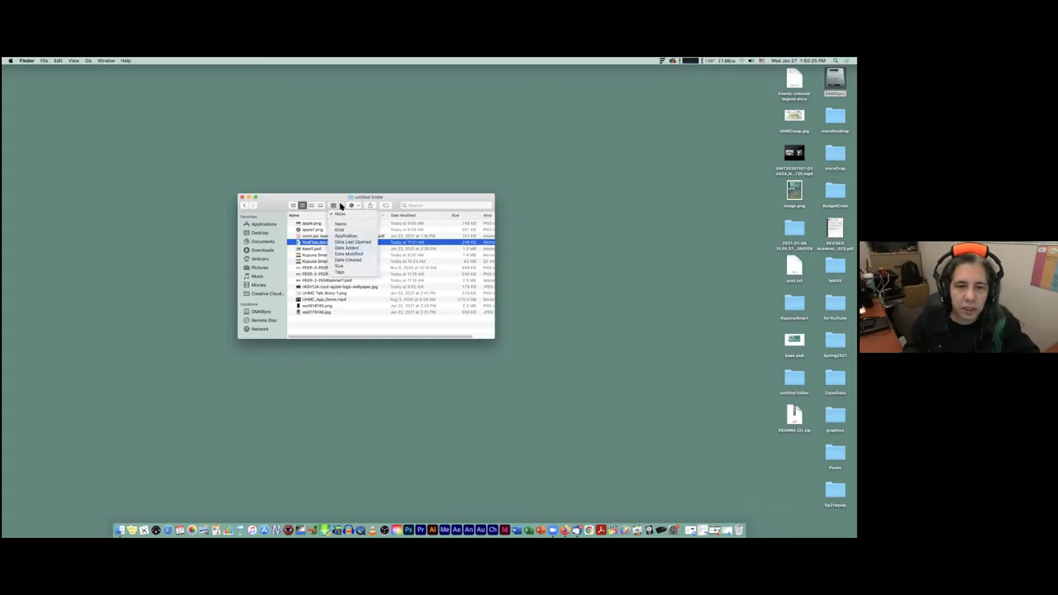
click(340, 215)
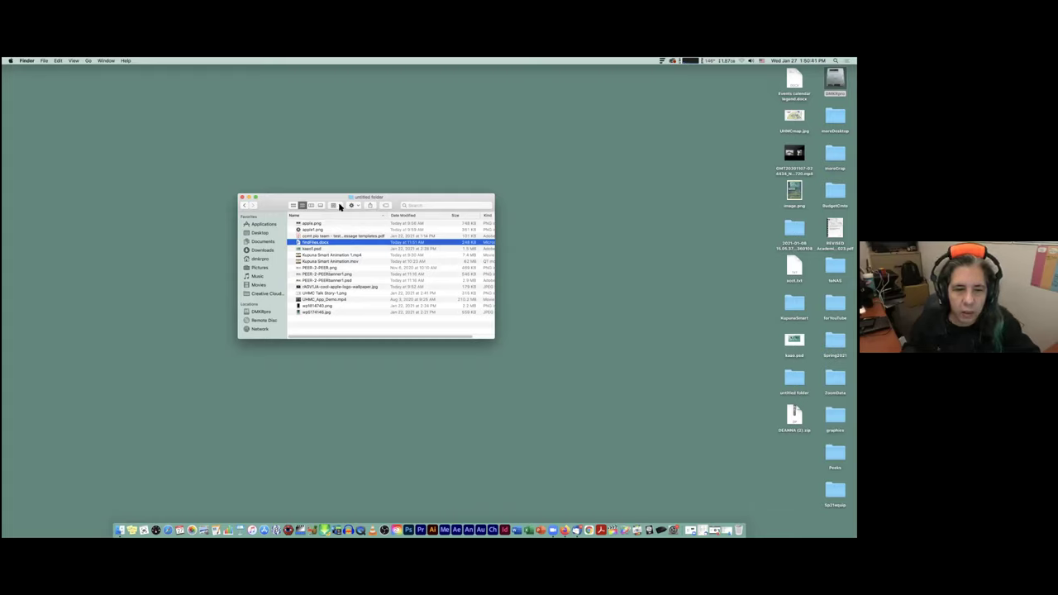
Open the Applications folder and look through the installed programs from beginning to end.
click(265, 225)
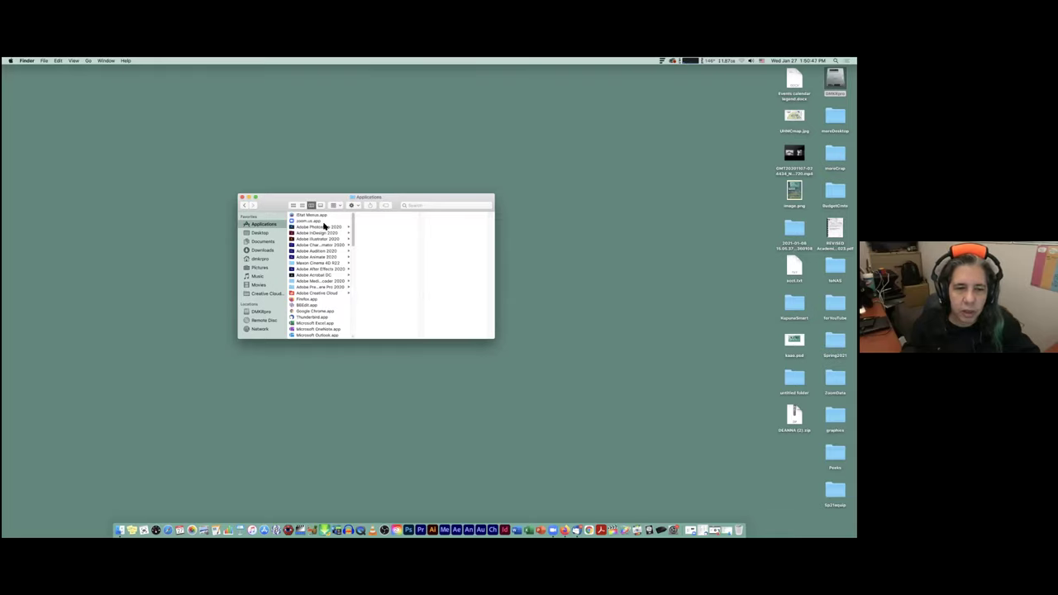
scroll(309, 237, down, 1)
scroll(309, 237, down, 10)
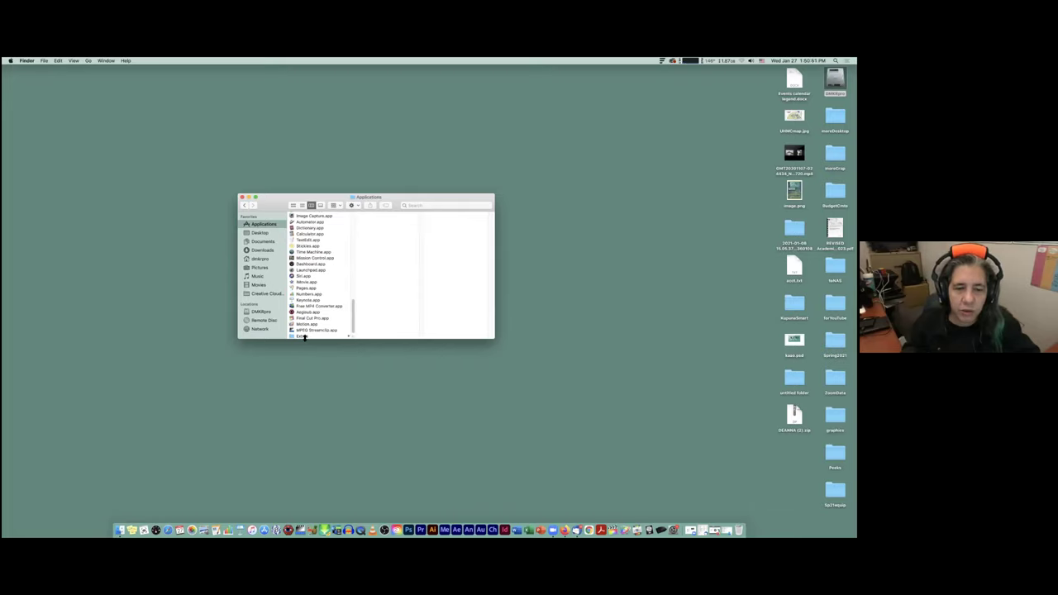
scroll(315, 312, up, 15)
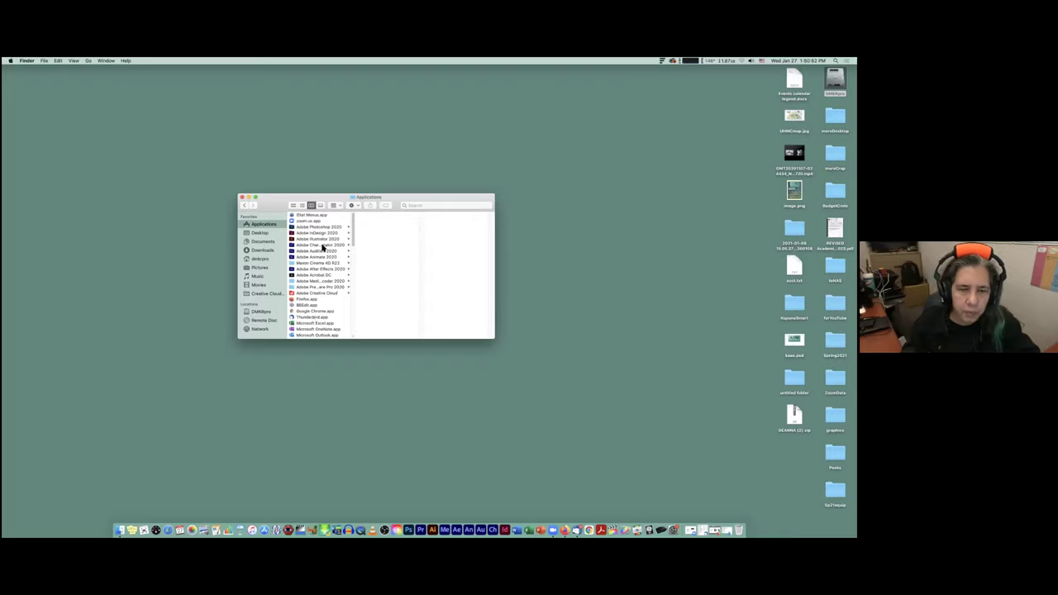
Check the grouping options for Applications, switch the folder to list view, and look through the programs.
click(339, 206)
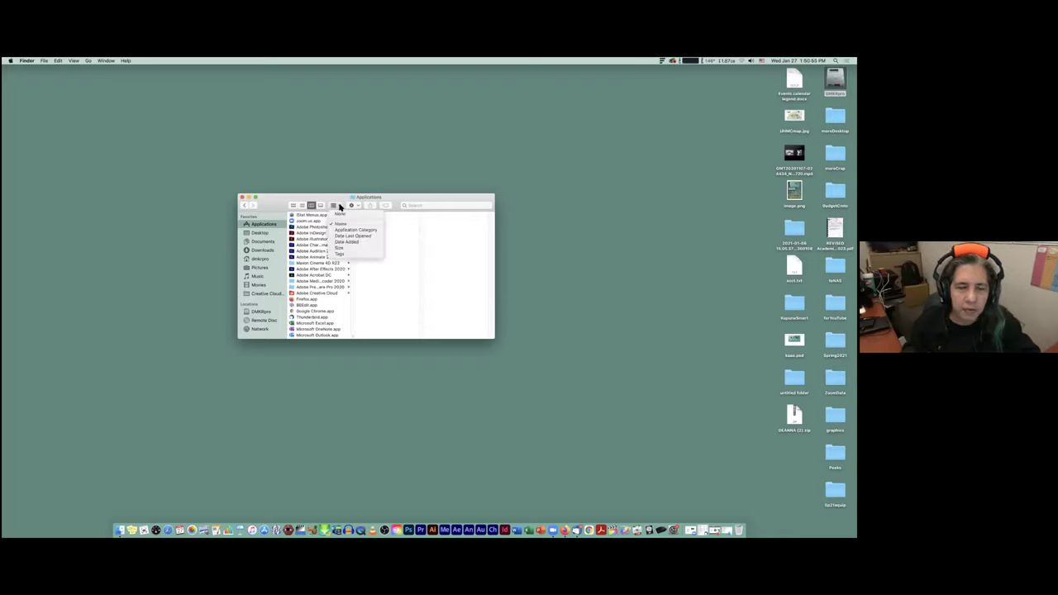
click(311, 206)
click(302, 205)
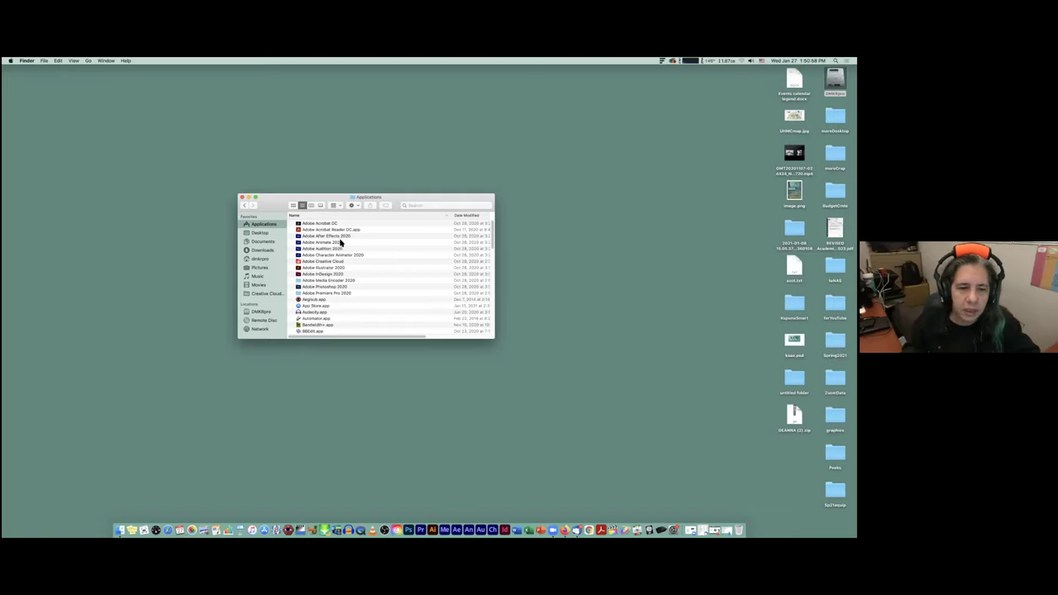
scroll(341, 245, down, 5)
scroll(340, 244, down, 8)
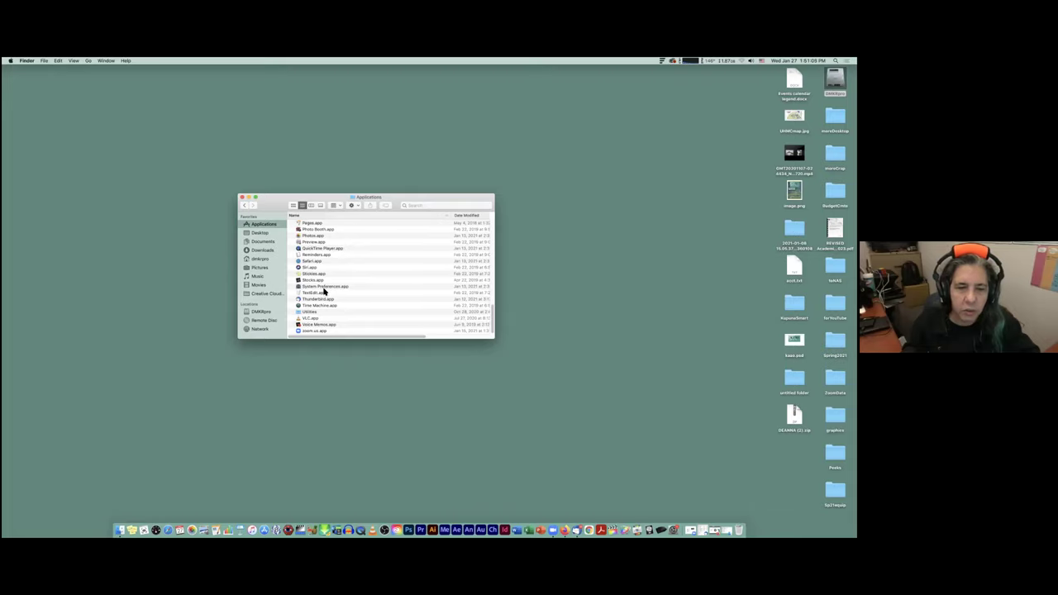
Set the Applications list's grouping to None and look through the ungrouped programs.
click(339, 206)
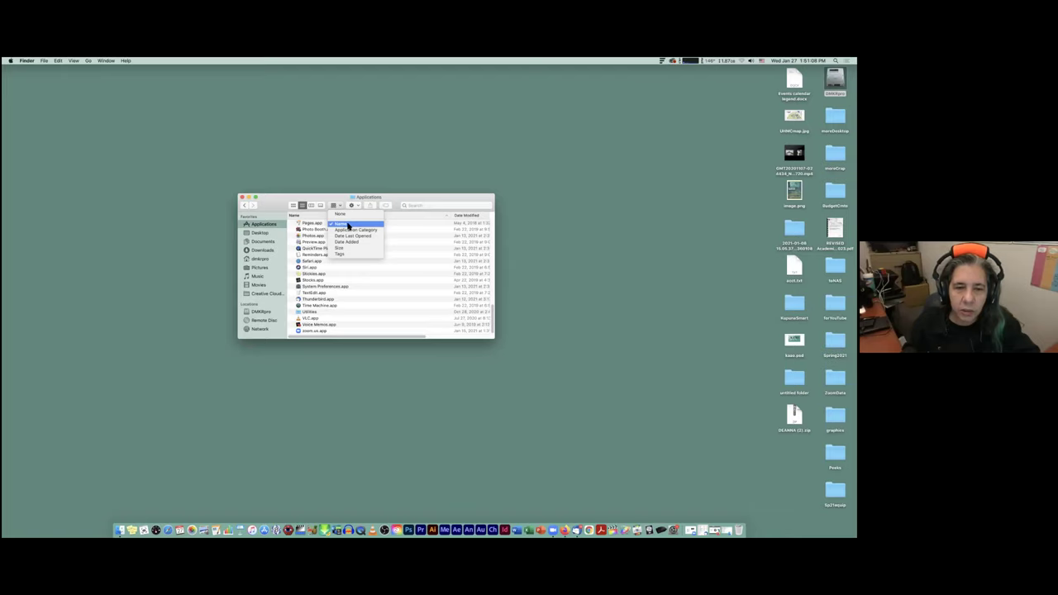
click(348, 215)
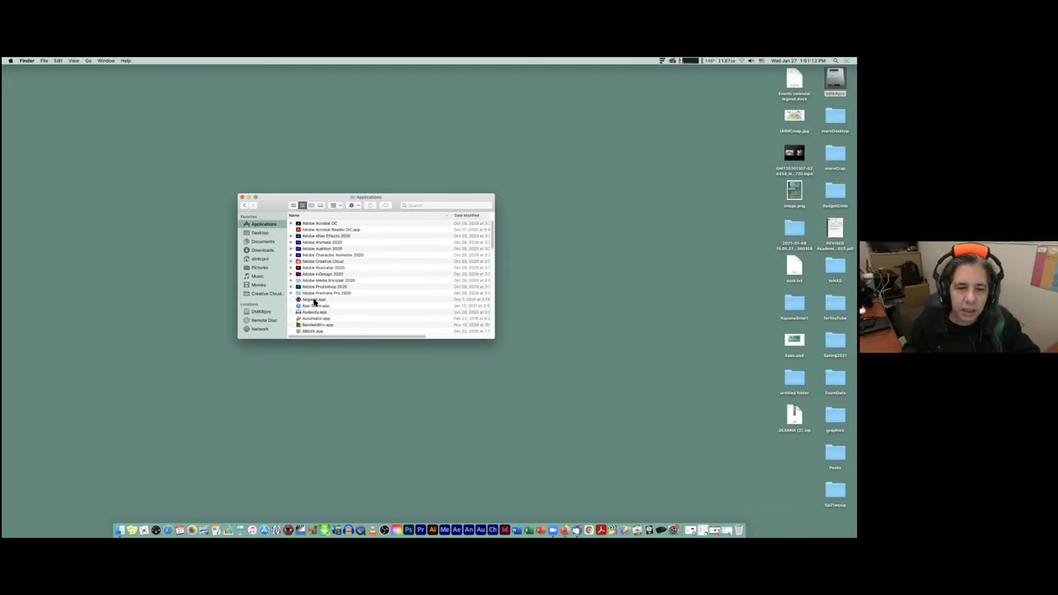
scroll(314, 302, down, 10)
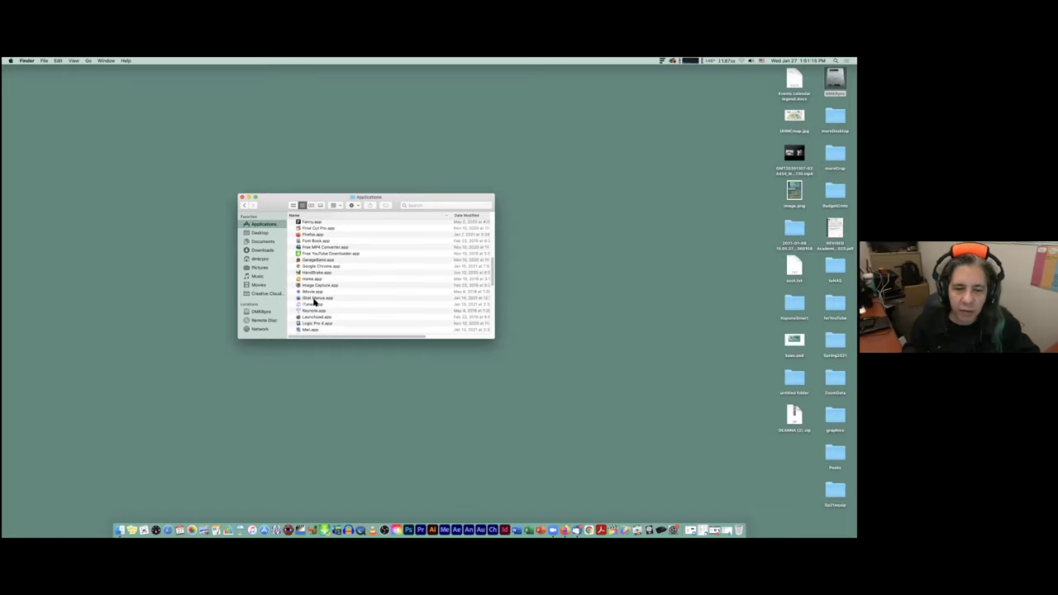
scroll(314, 303, down, 10)
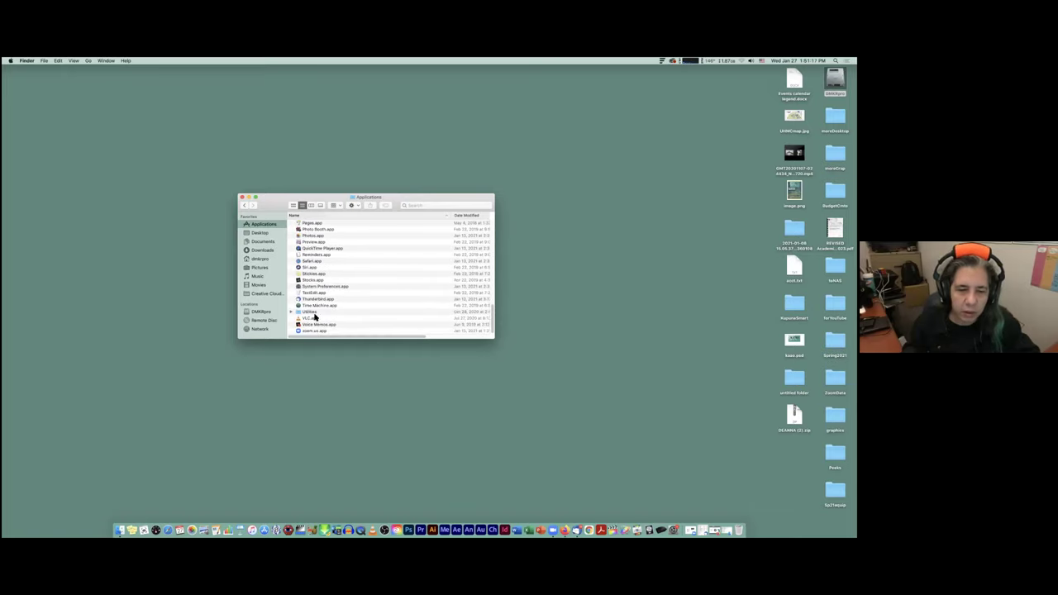
scroll(305, 278, up, 20)
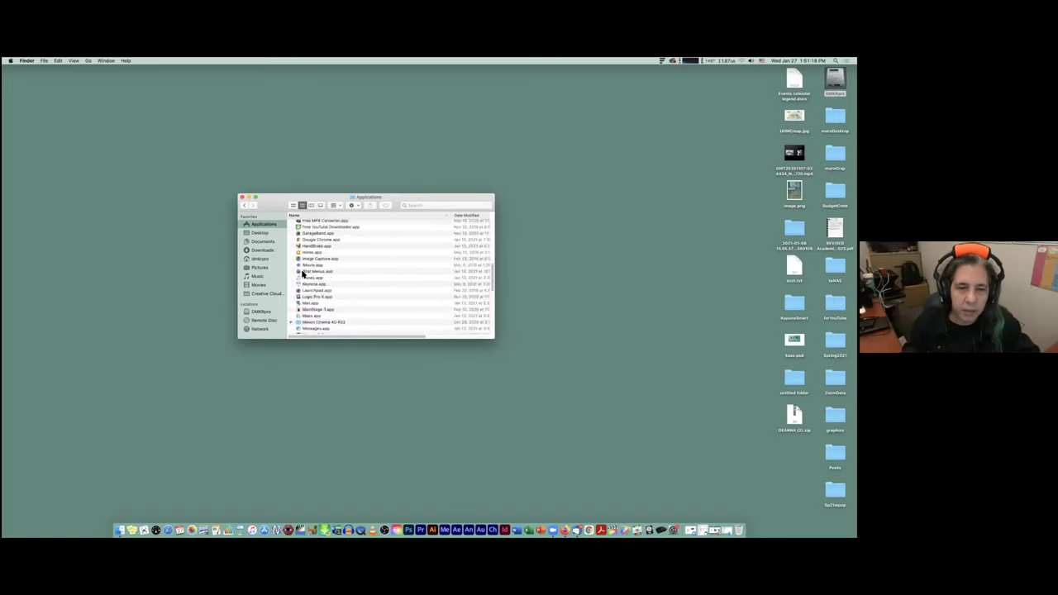
Group the Applications list by Name and review the other available grouping options.
click(339, 206)
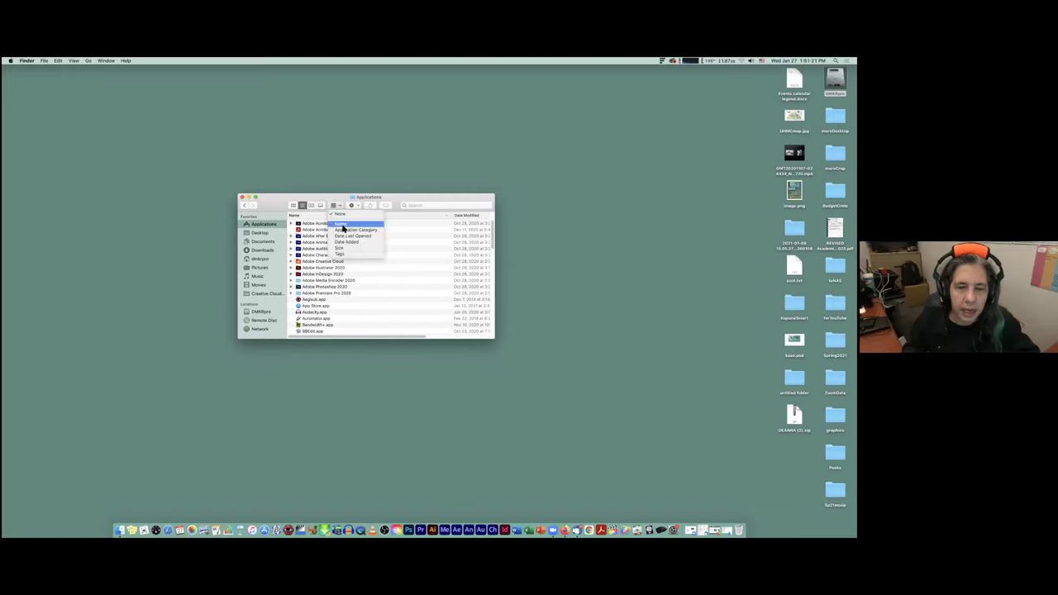
click(343, 224)
click(341, 205)
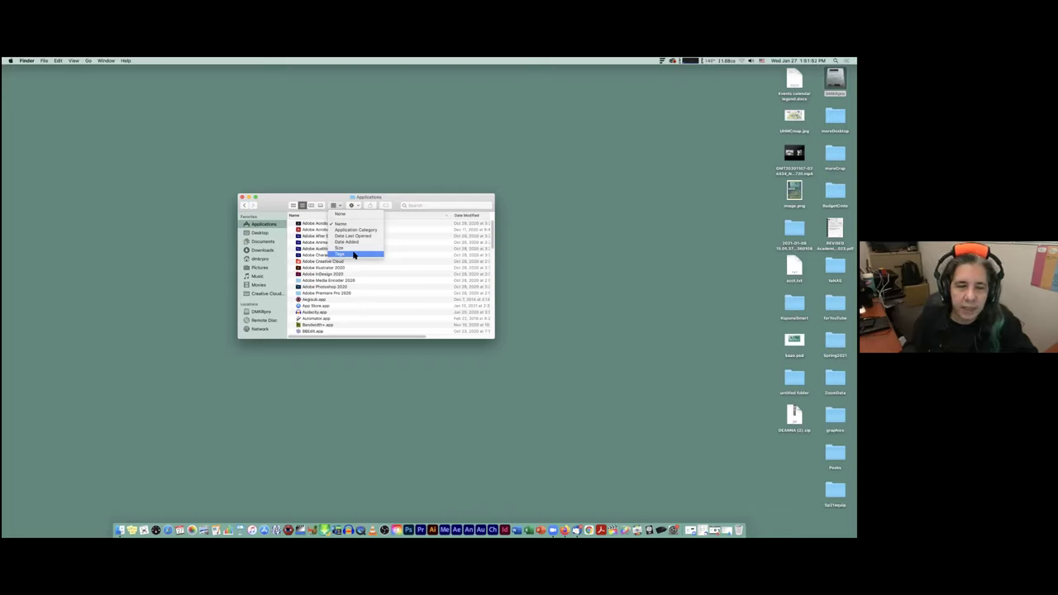
click(398, 202)
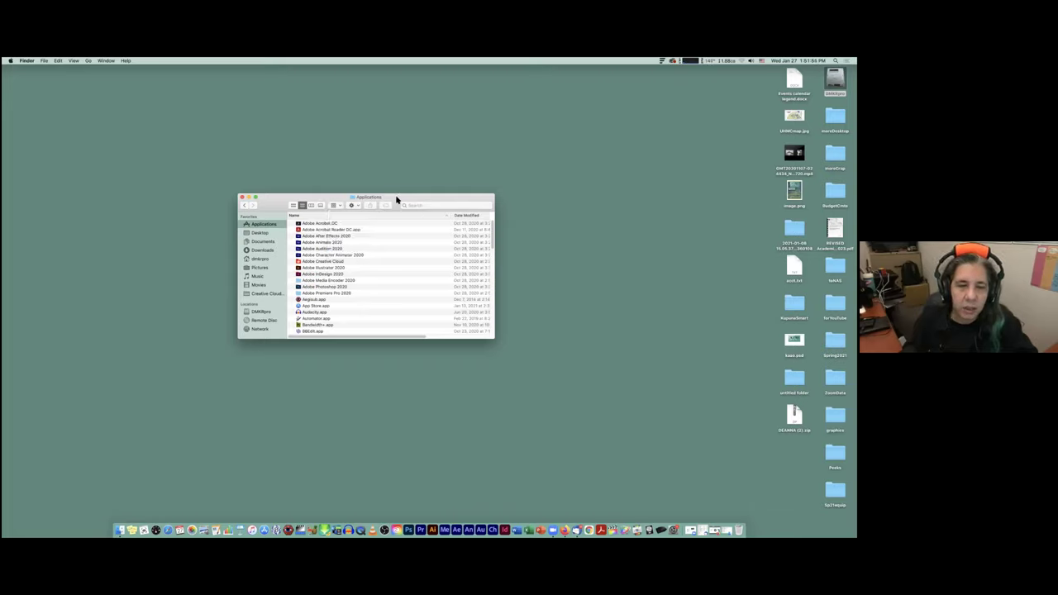
Return to column view and open the untitled folder within the Desktop folder.
click(312, 205)
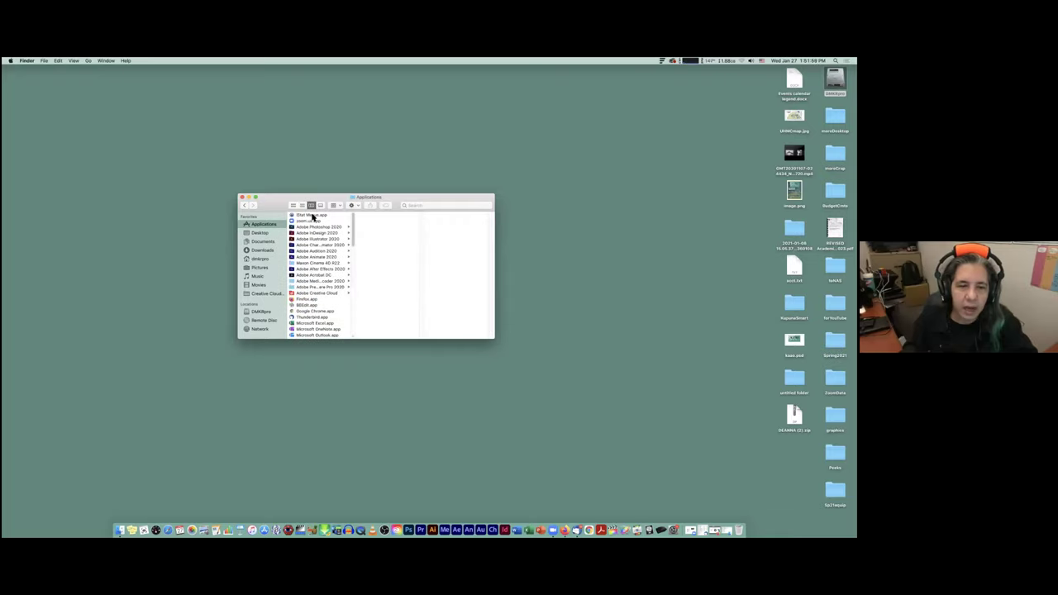
click(261, 233)
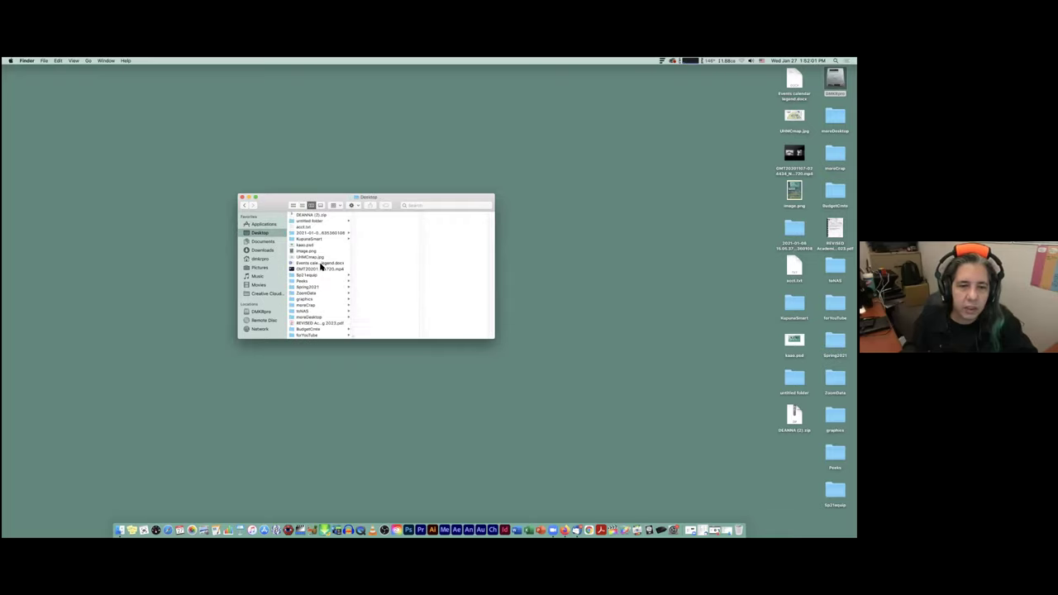
click(313, 222)
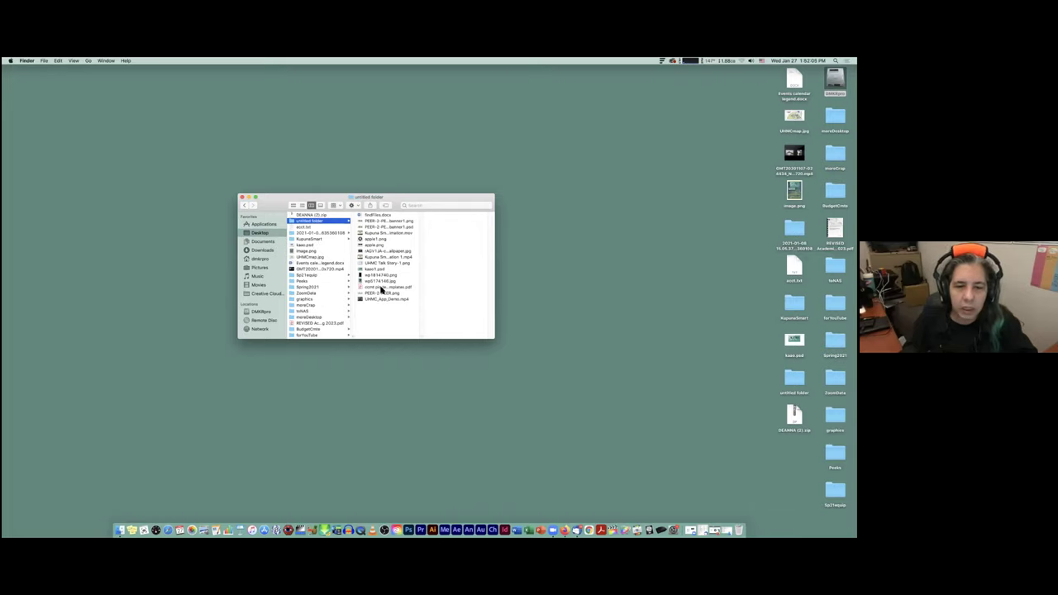
Tag Kupuna Smart Animation.mov with Purple, and replace that tag with the custom SAwebinars tag.
right_click(383, 235)
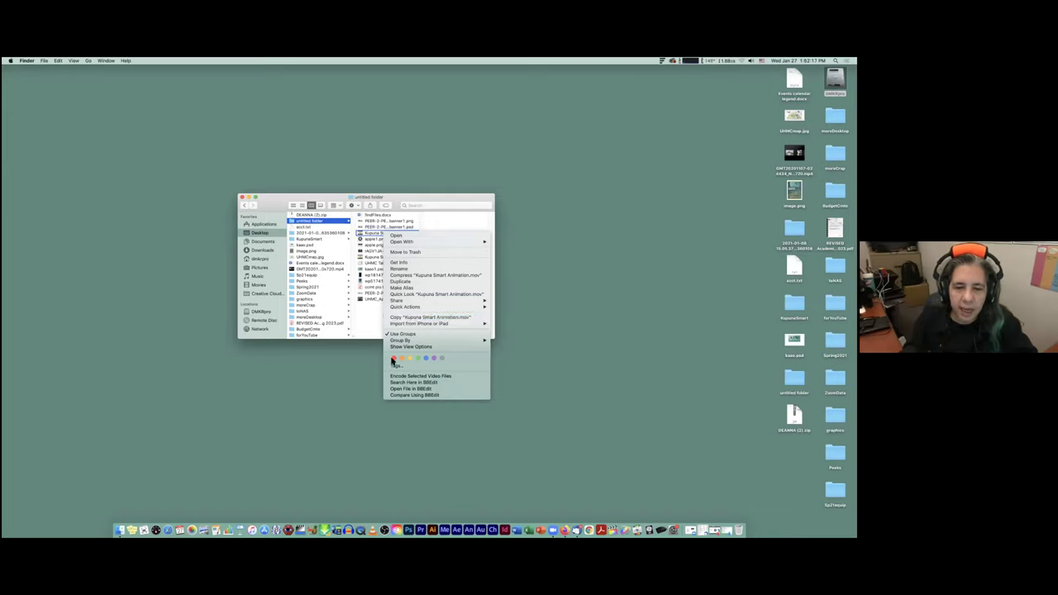
click(432, 359)
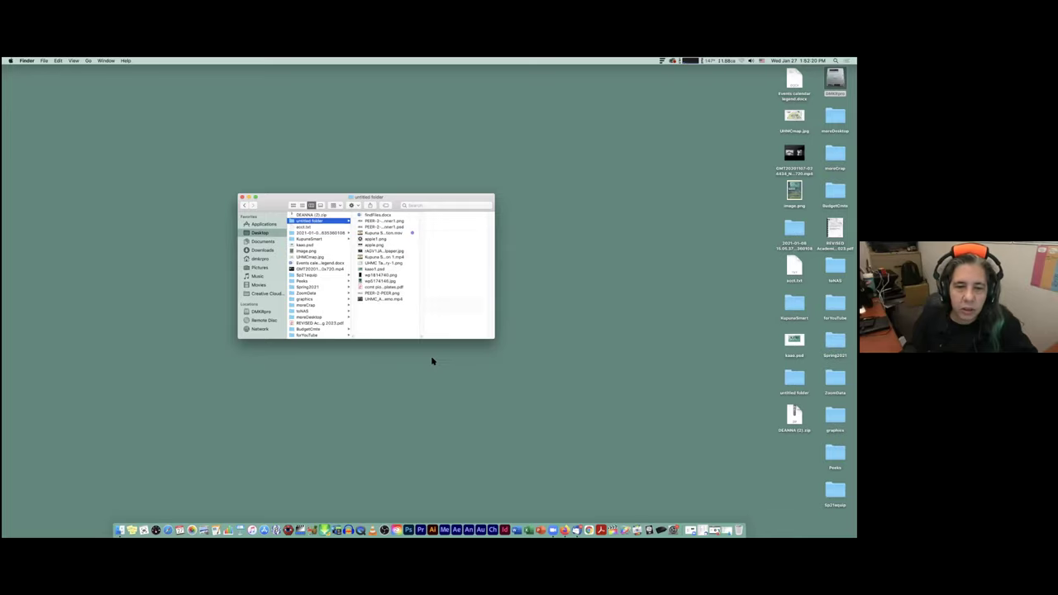
click(392, 232)
right_click(392, 233)
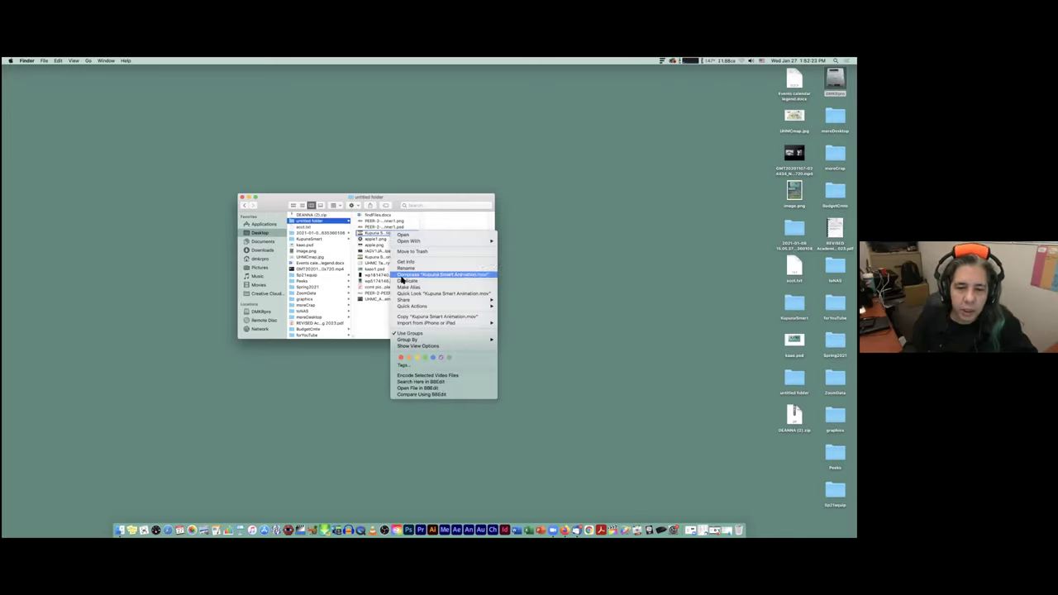
click(404, 367)
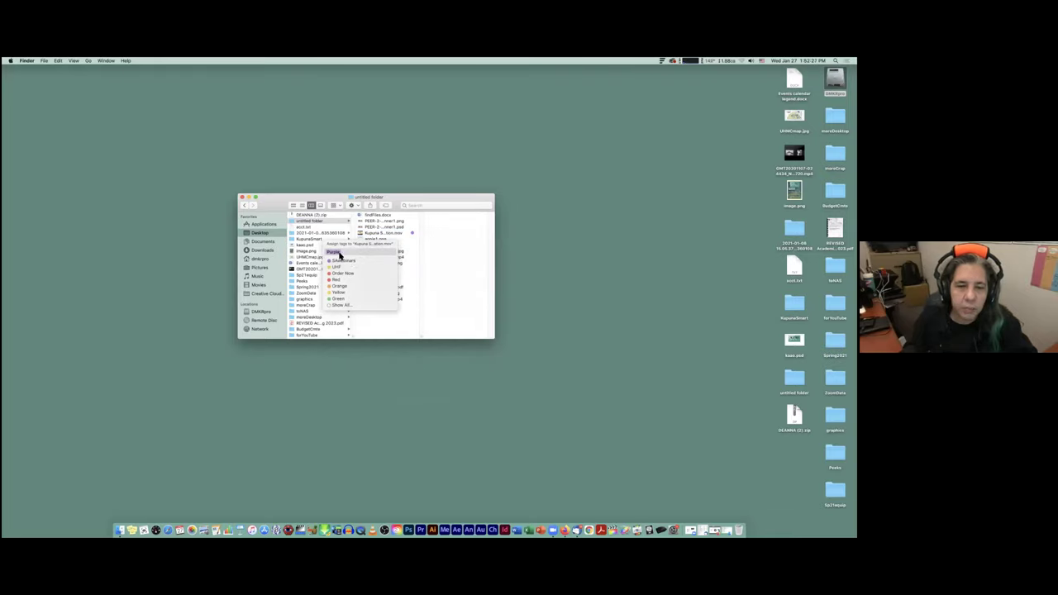
click(342, 261)
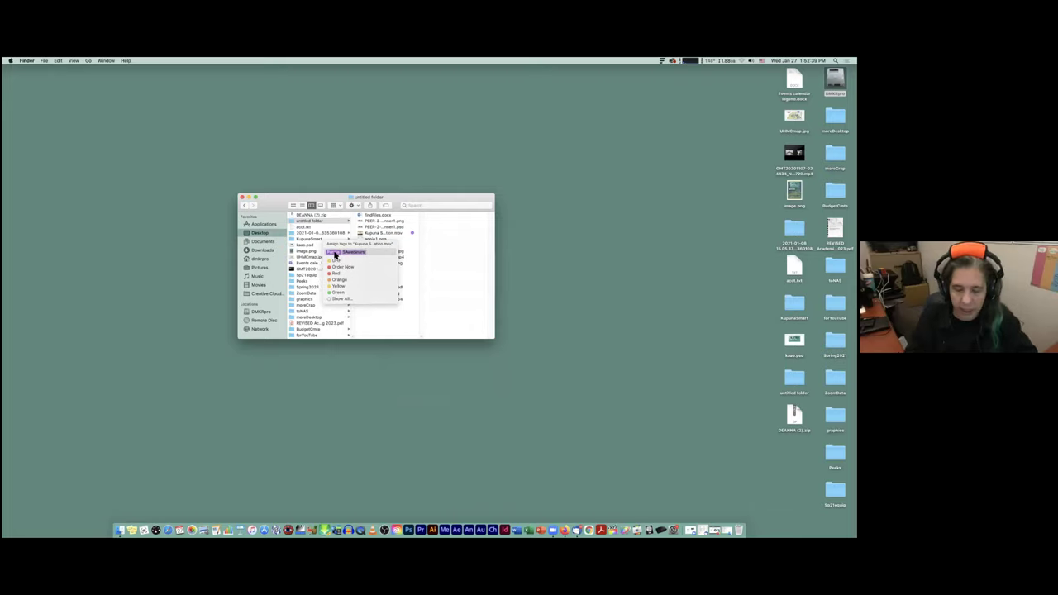
key(BackSpace)
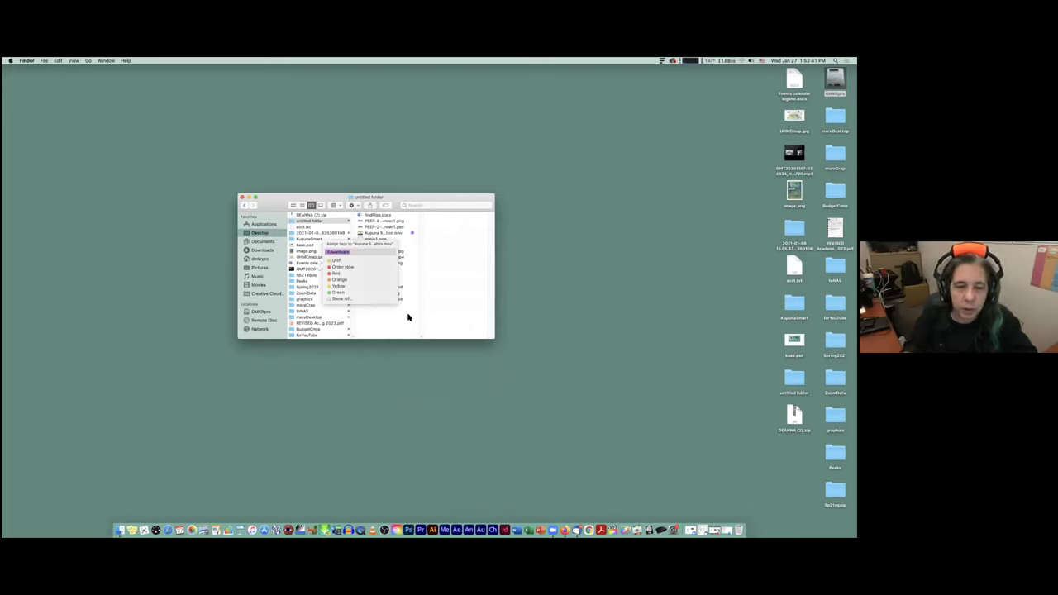
key(Return)
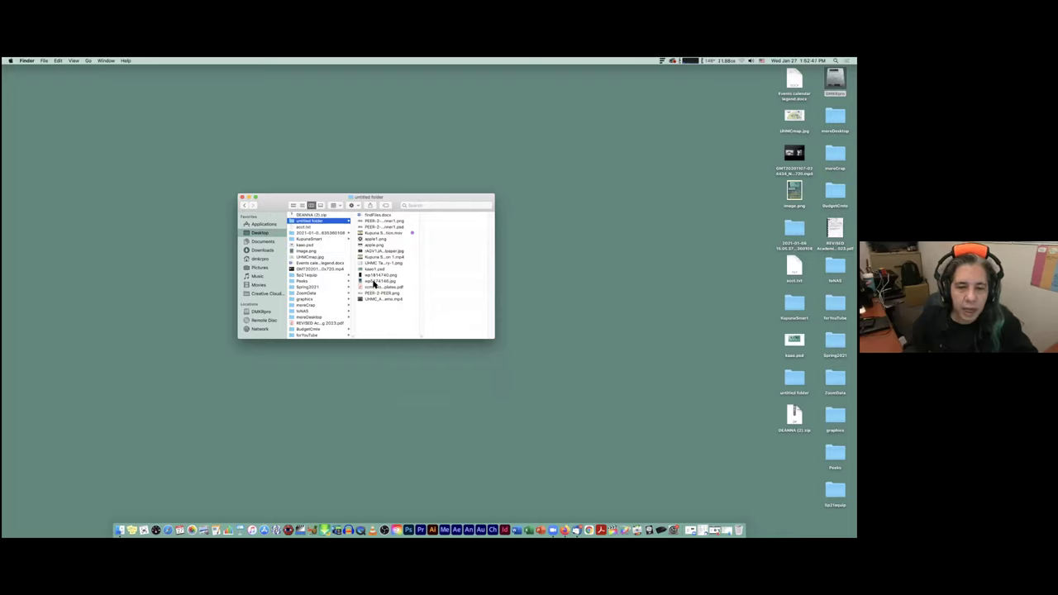
Assign the SAwebinars tag to the image wp5174146.jpg in the untitled folder.
click(374, 282)
right_click(373, 284)
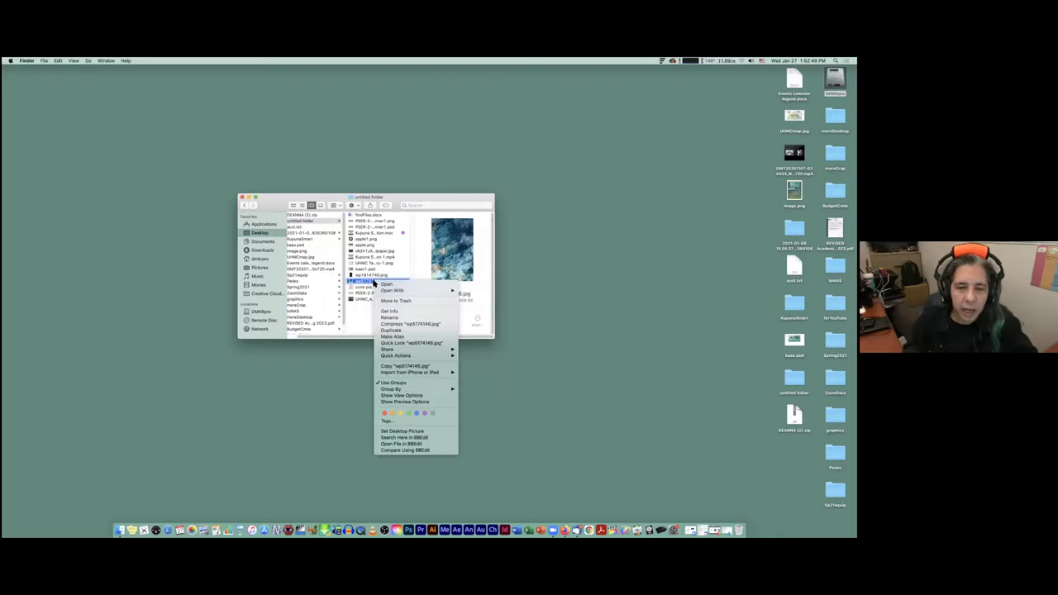
click(388, 423)
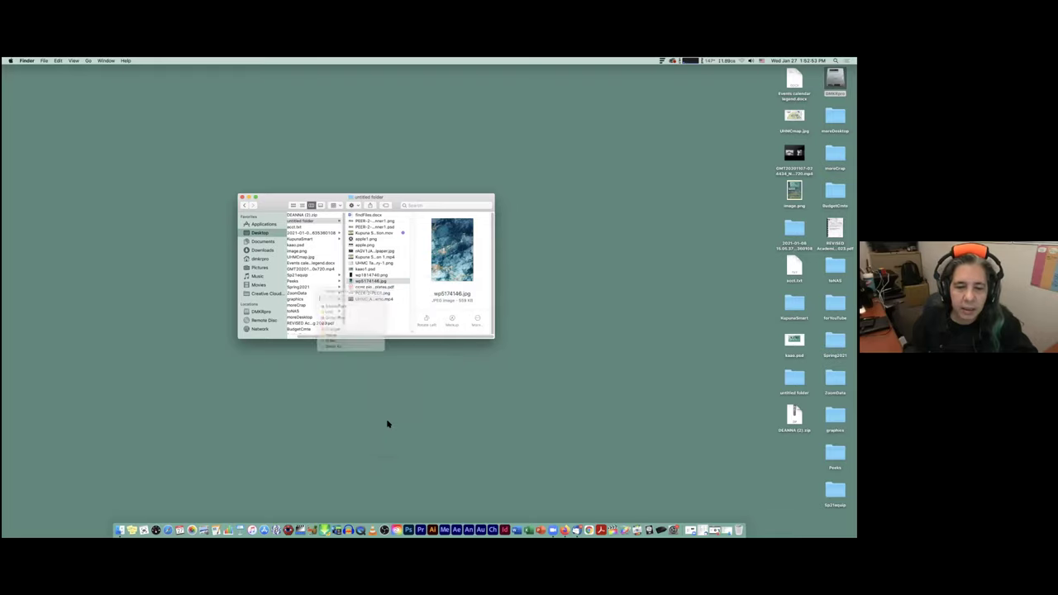
click(336, 310)
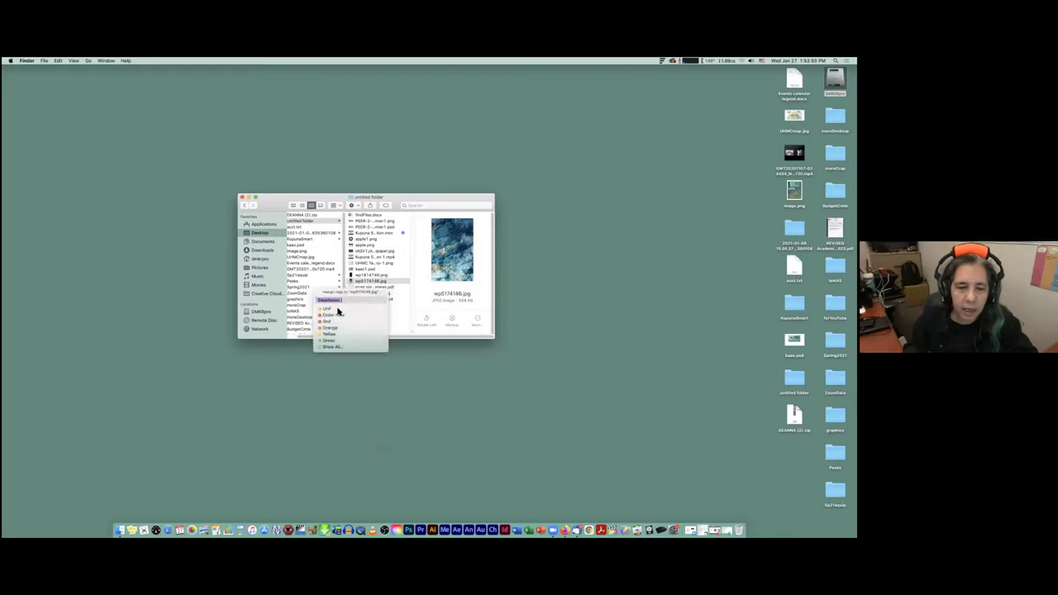
key(Return)
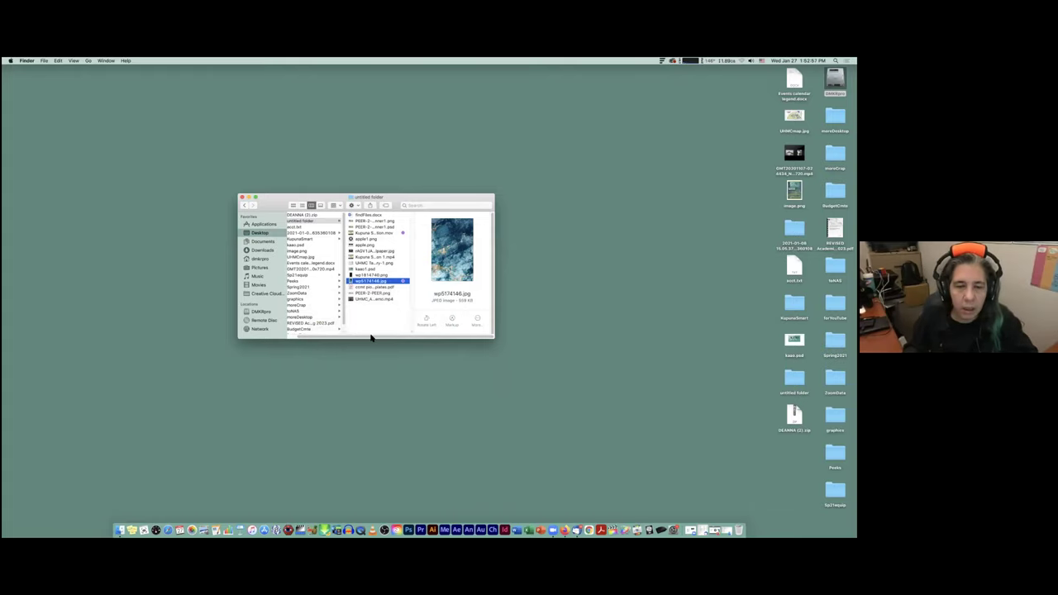
Assign the yellow-coloured UHF tag to PEER-2-PEER.png in the untitled folder.
right_click(378, 295)
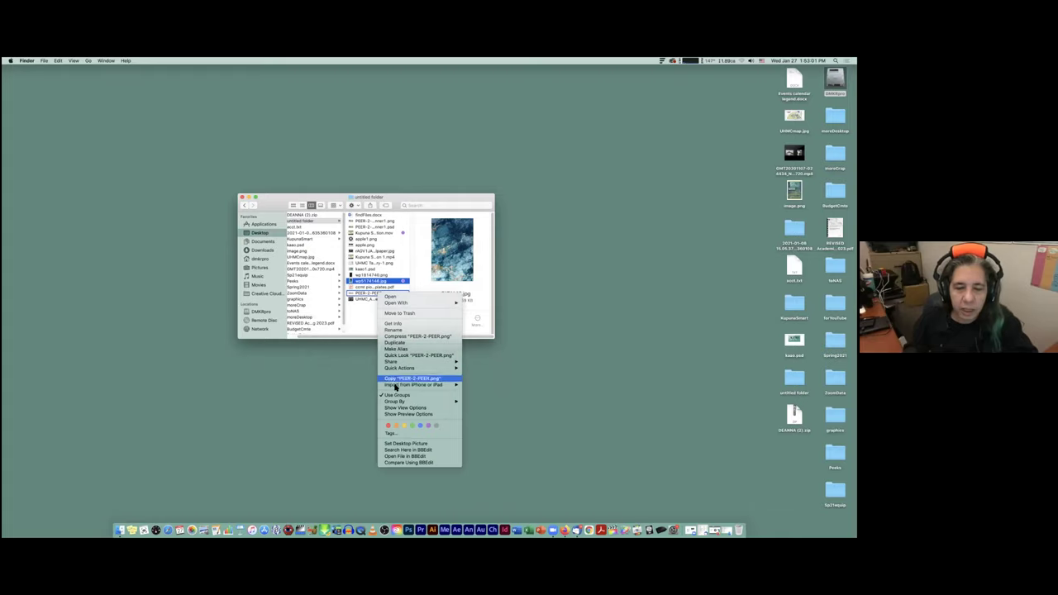
click(393, 434)
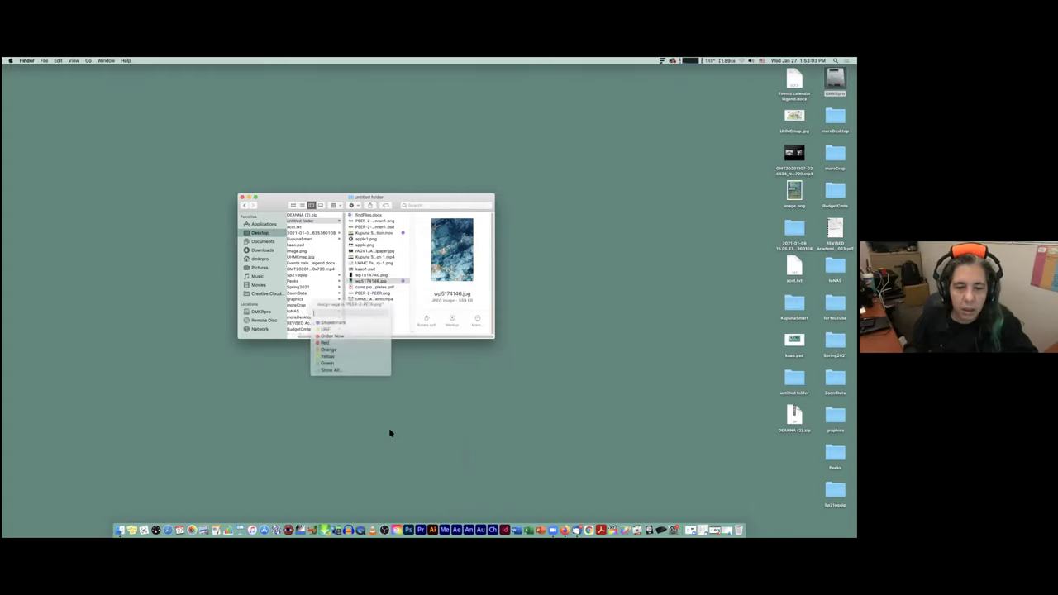
click(328, 327)
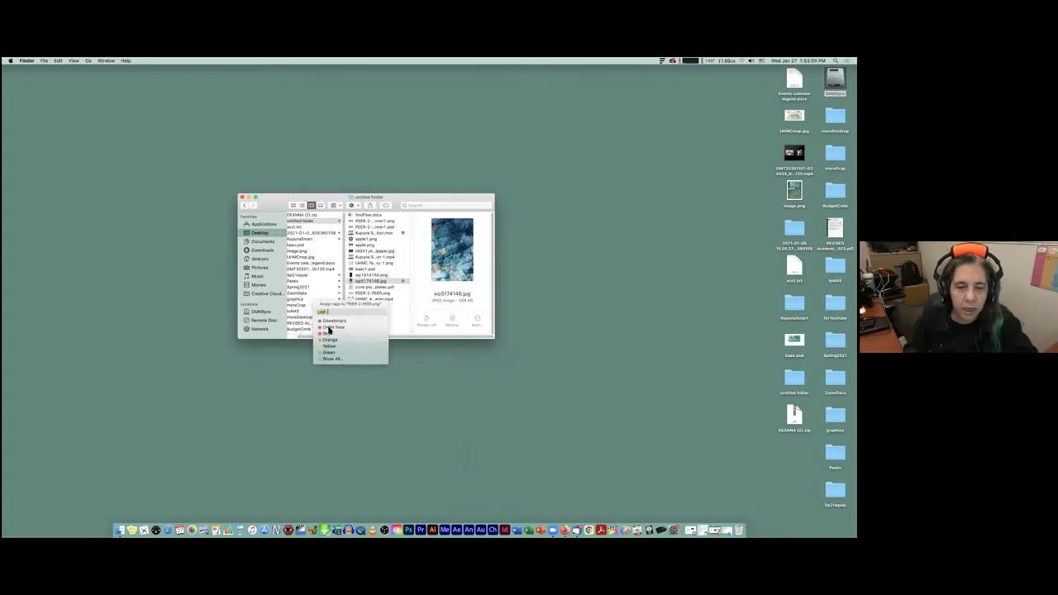
key(Return)
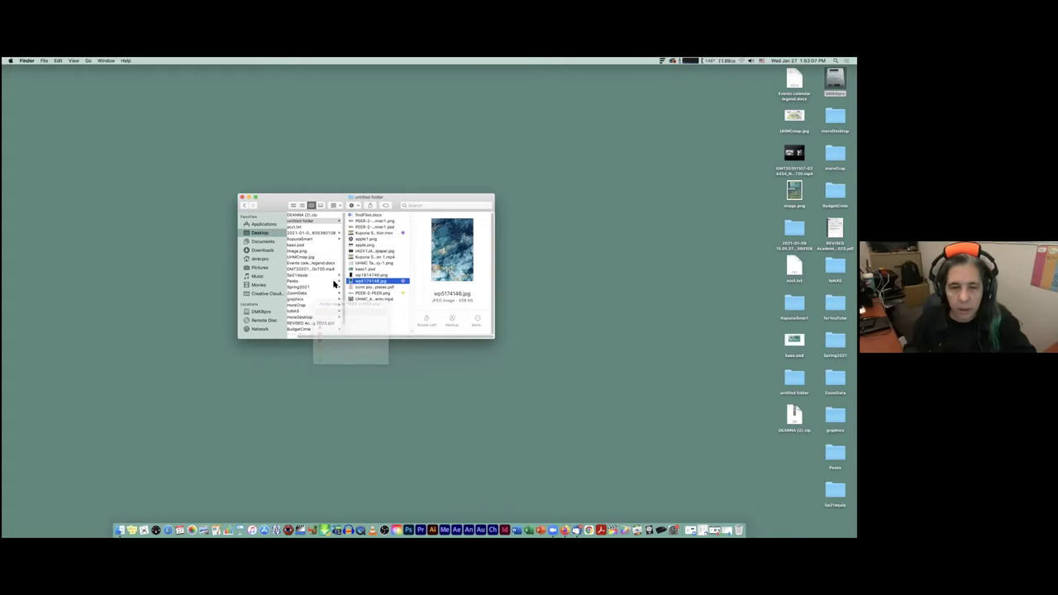
Assign the yellow-coloured UHF tag to PEER-2-PEERbanner1.png in the untitled folder.
right_click(363, 222)
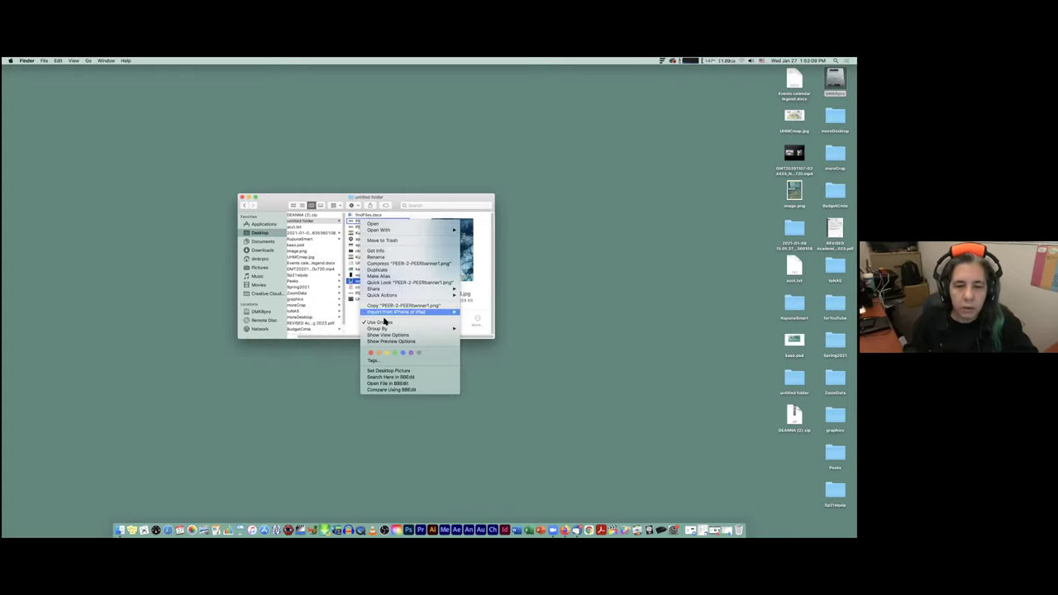
click(385, 362)
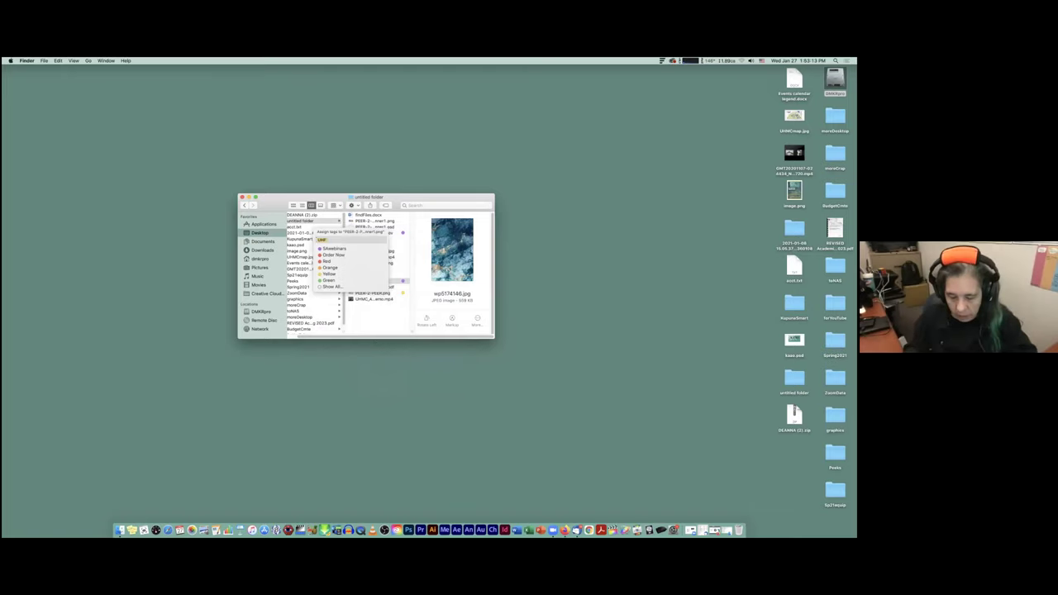
key(Return)
click(383, 322)
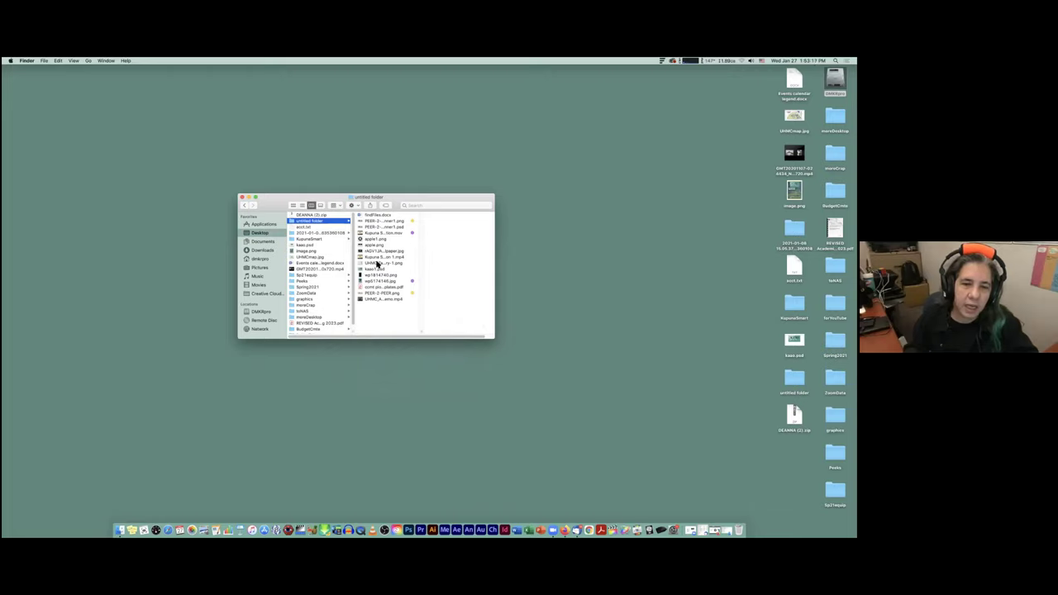
Group the items in the untitled folder by Tags.
click(353, 205)
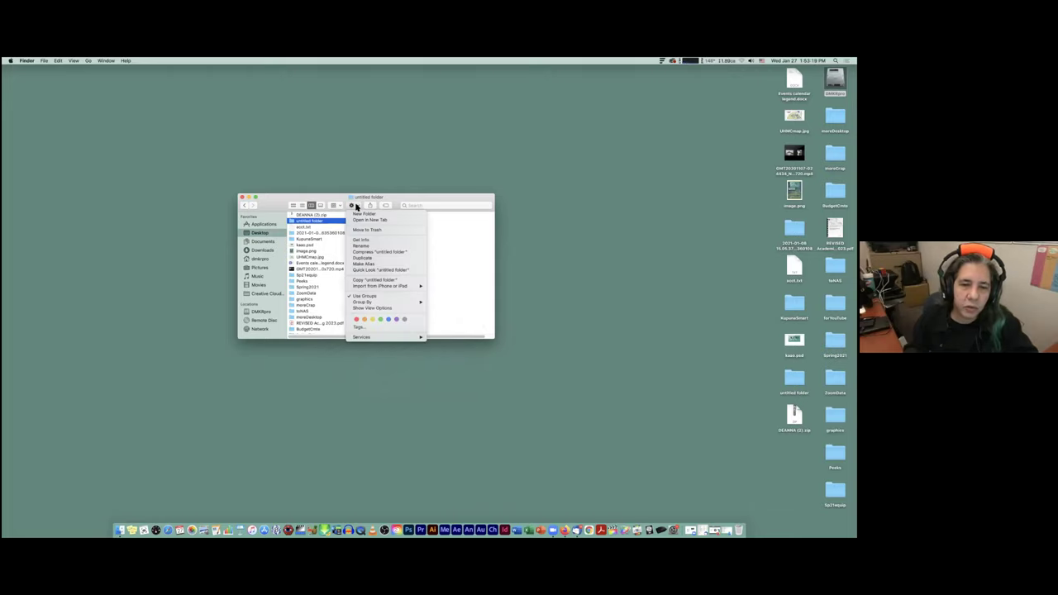
click(343, 206)
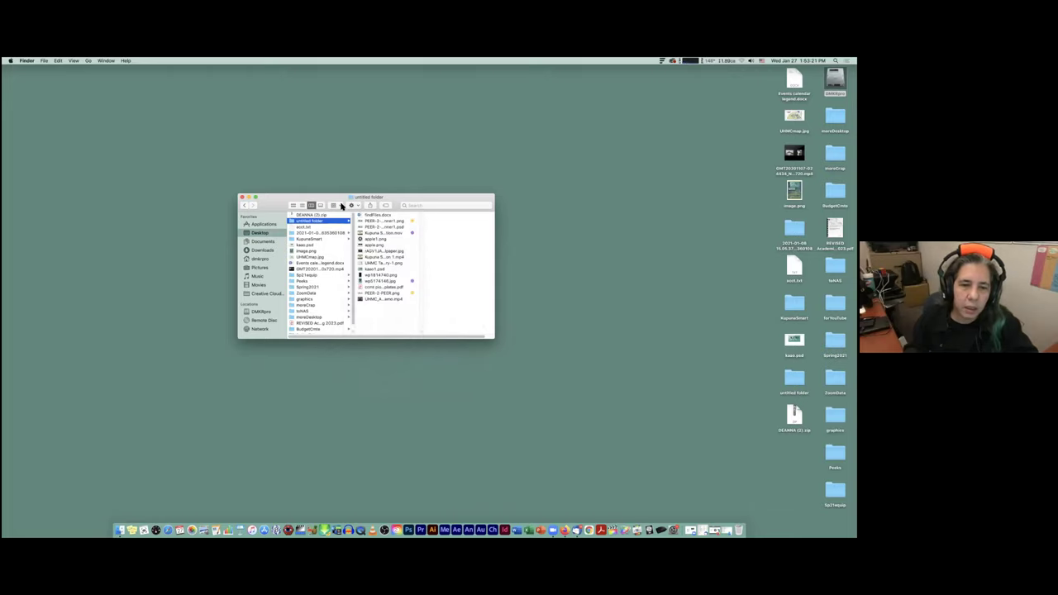
click(334, 206)
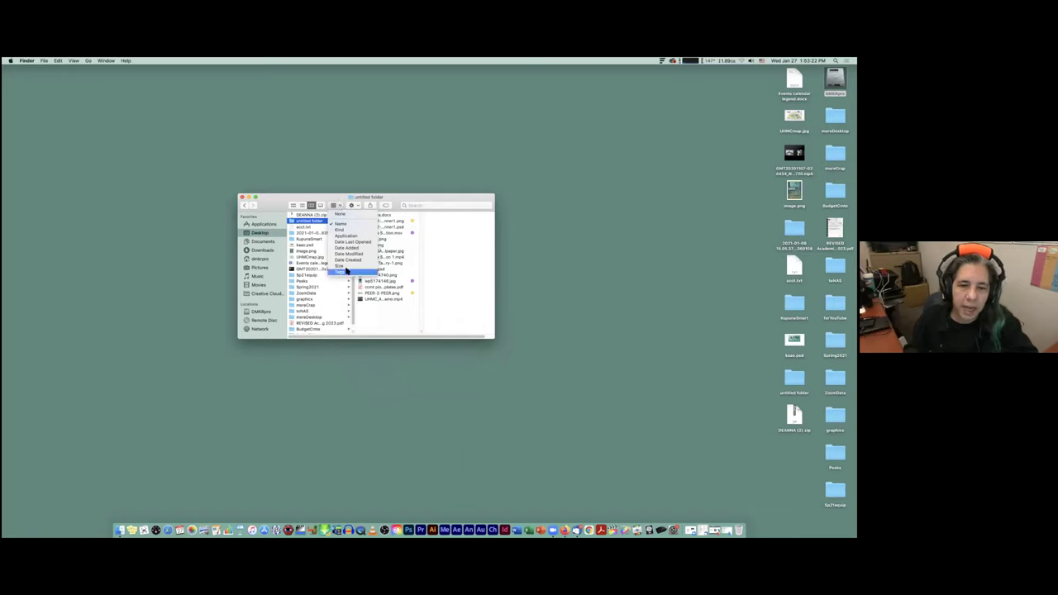
click(351, 272)
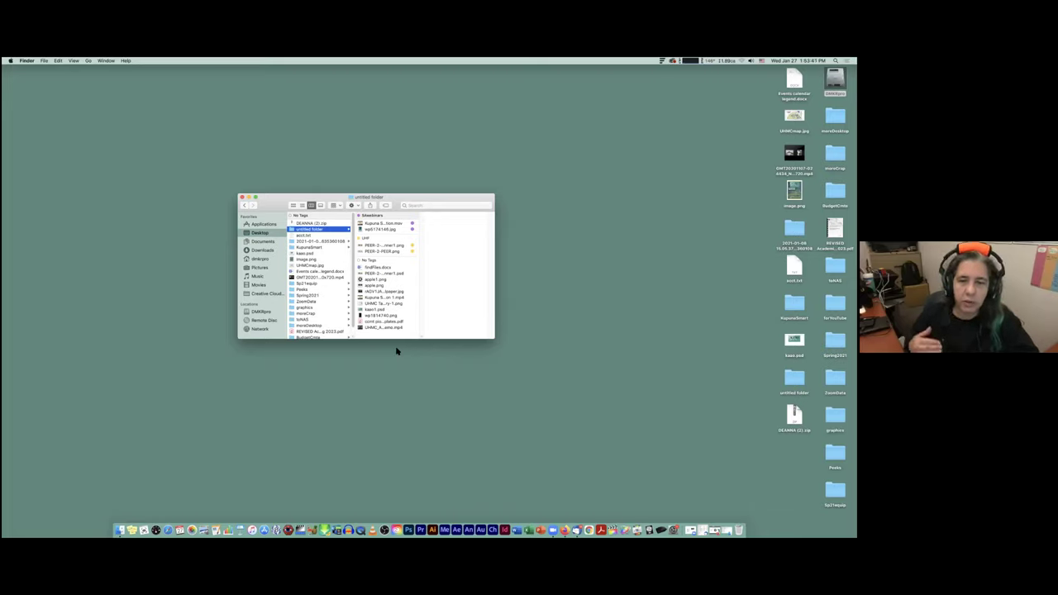
Search This Mac for file names matching "App", widen the results' name column and browse the results.
click(434, 204)
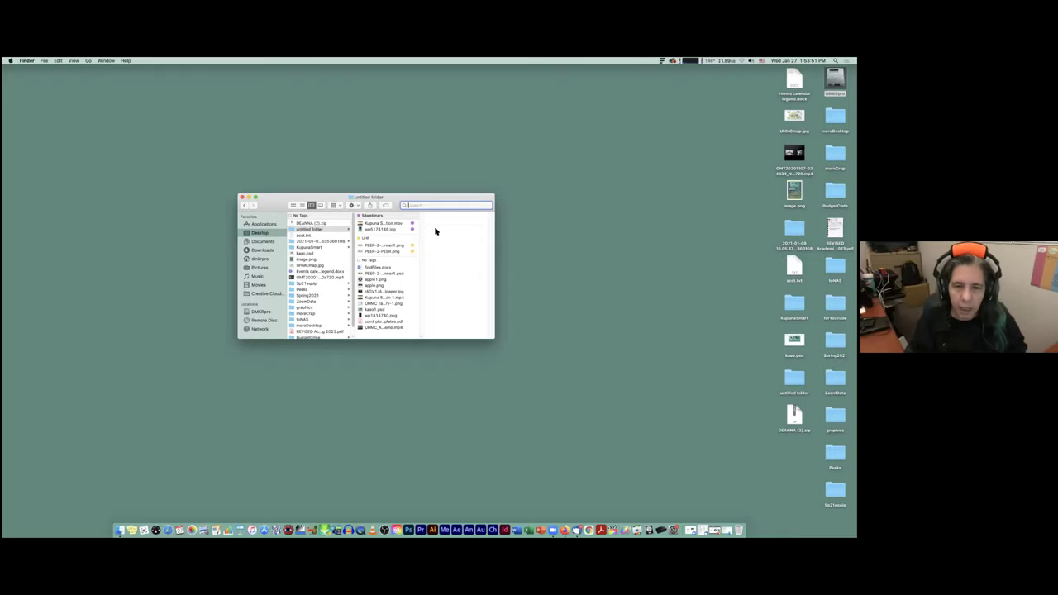
text(Ay)
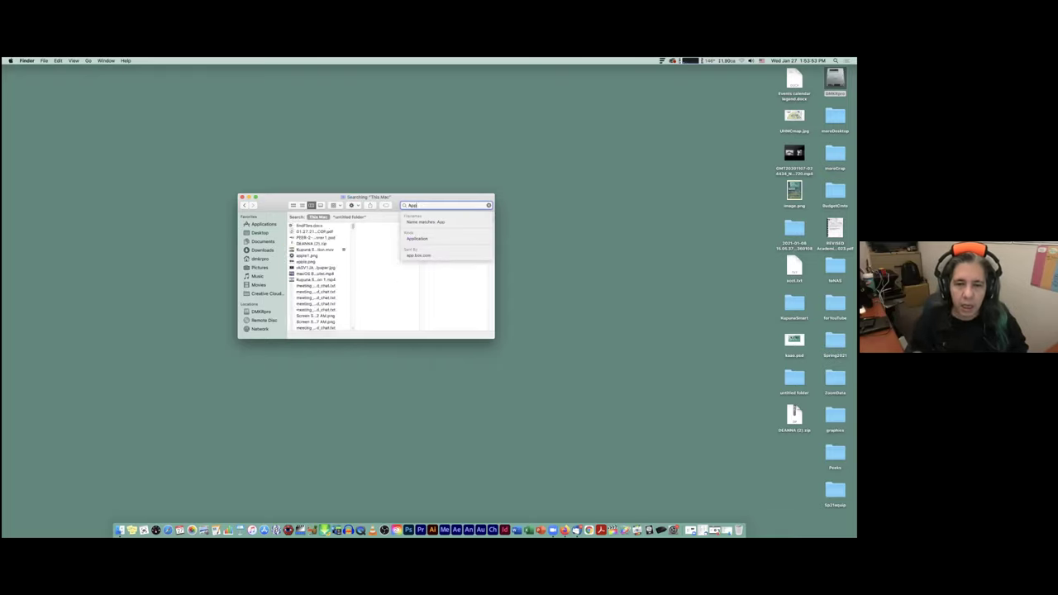
click(432, 224)
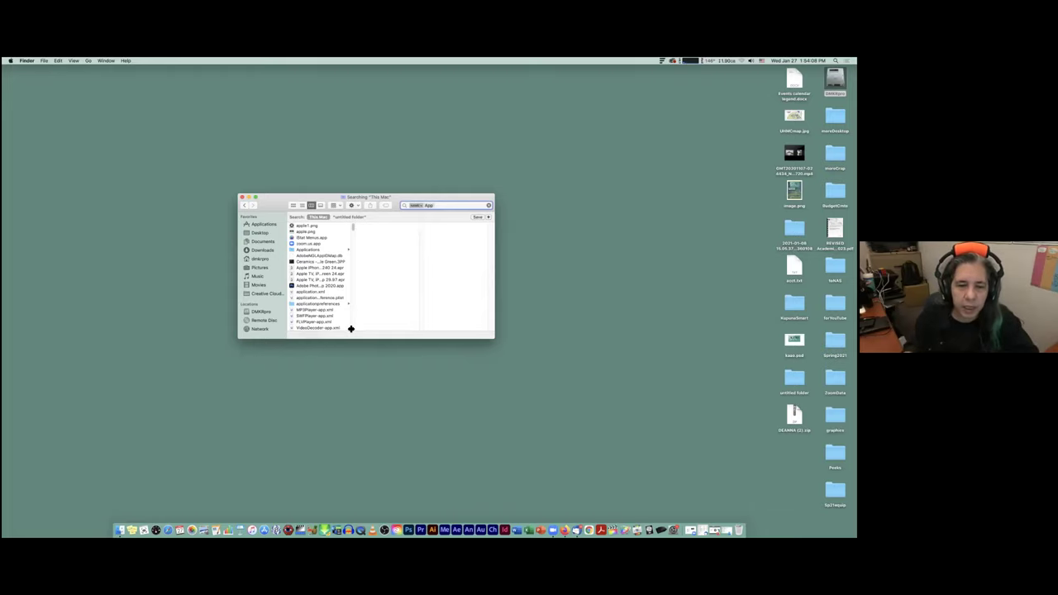
drag(354, 329, 382, 331)
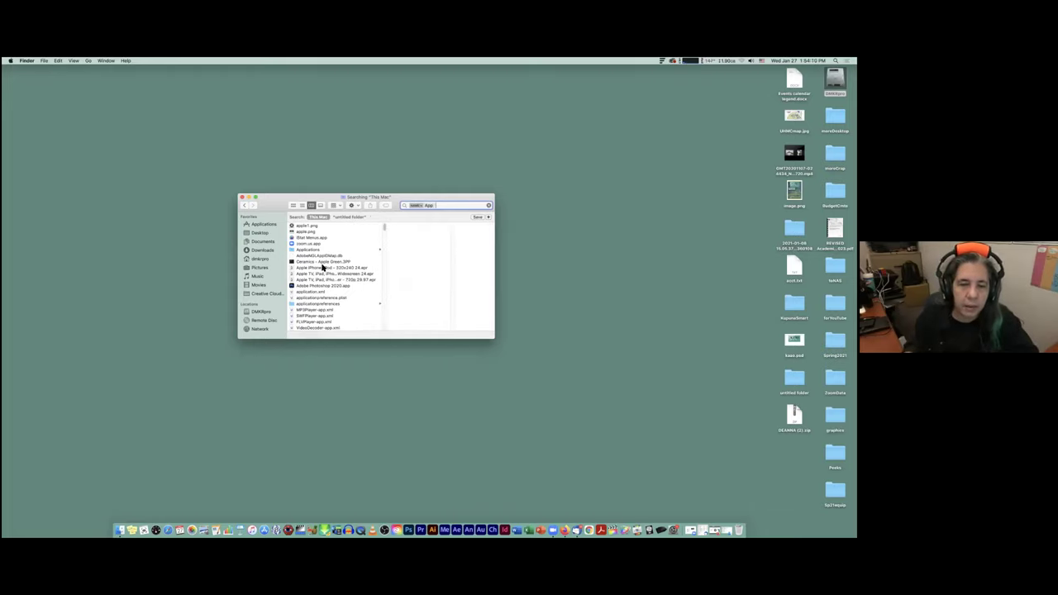
scroll(319, 258, down, 5)
scroll(319, 258, down, 8)
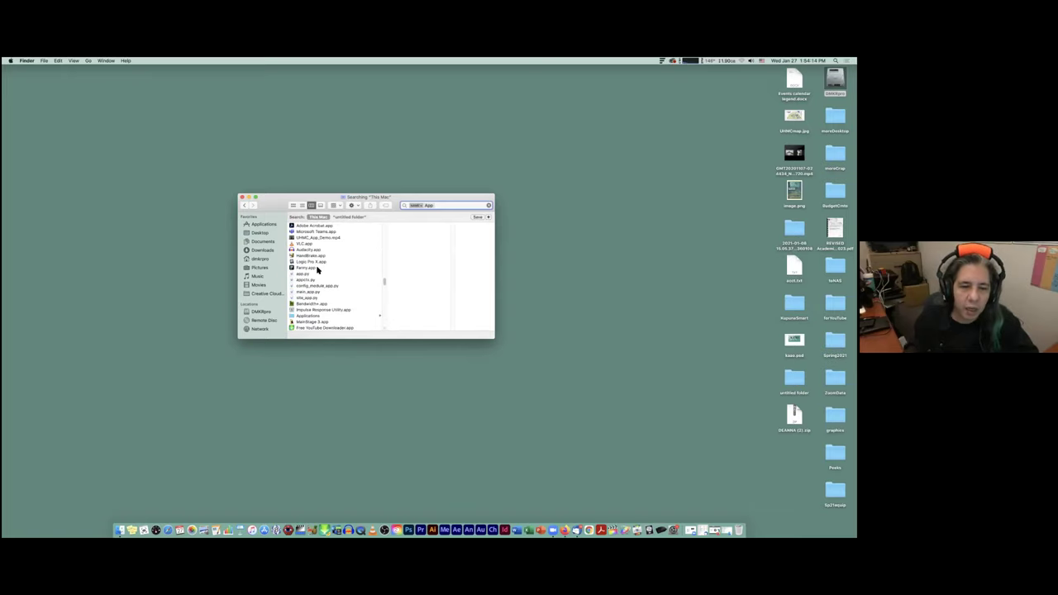
scroll(318, 269, up, 10)
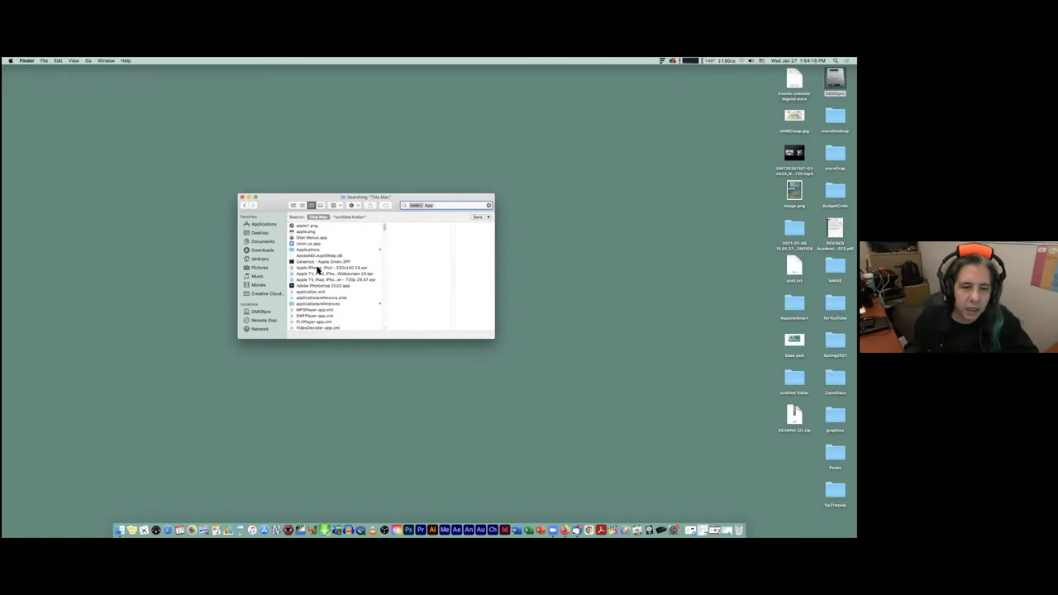
Replace the search with "UHMC App Demo" and select UHMC_App_Demo.mp4 to see its preview and folder path.
triple_click(428, 208)
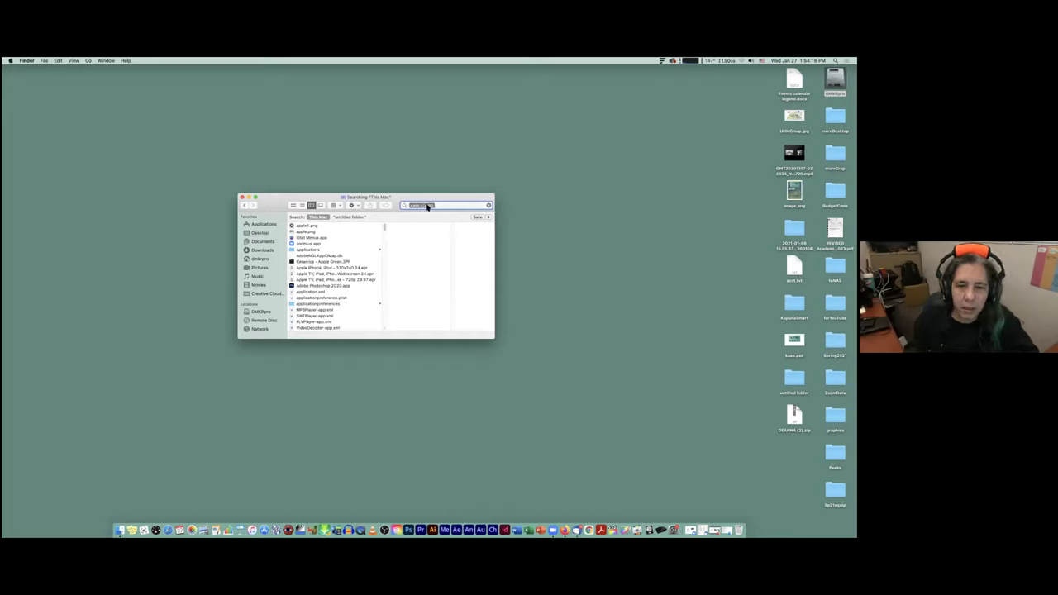
text(u)
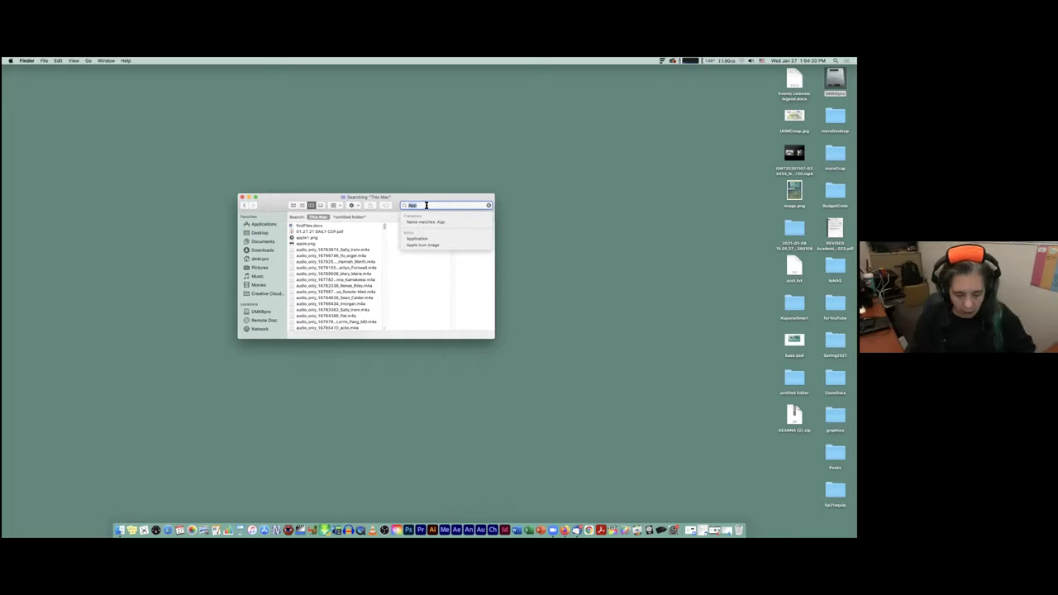
text(HMC)
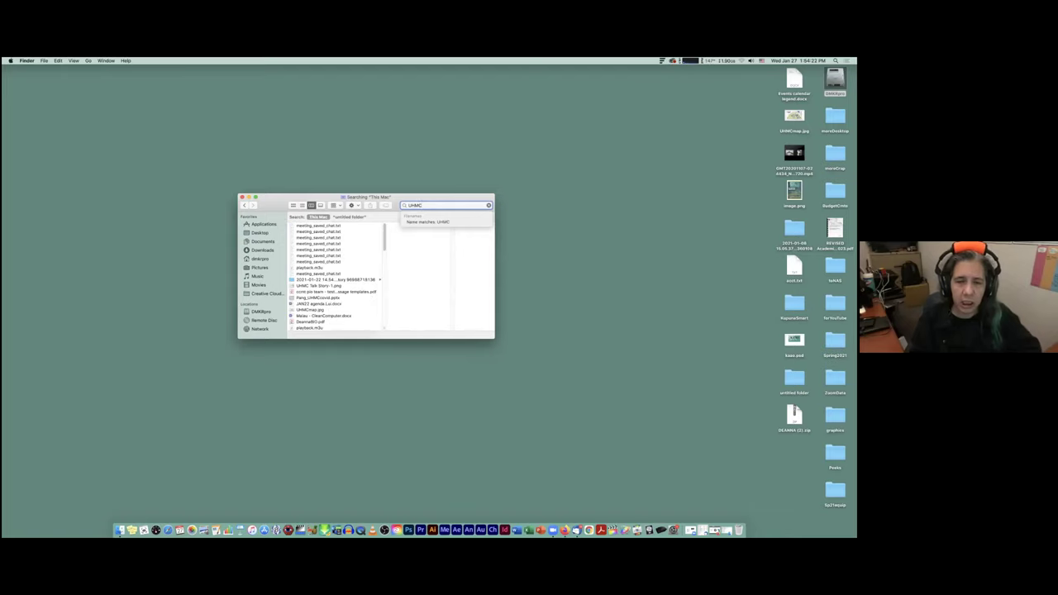
text( 4pp D)
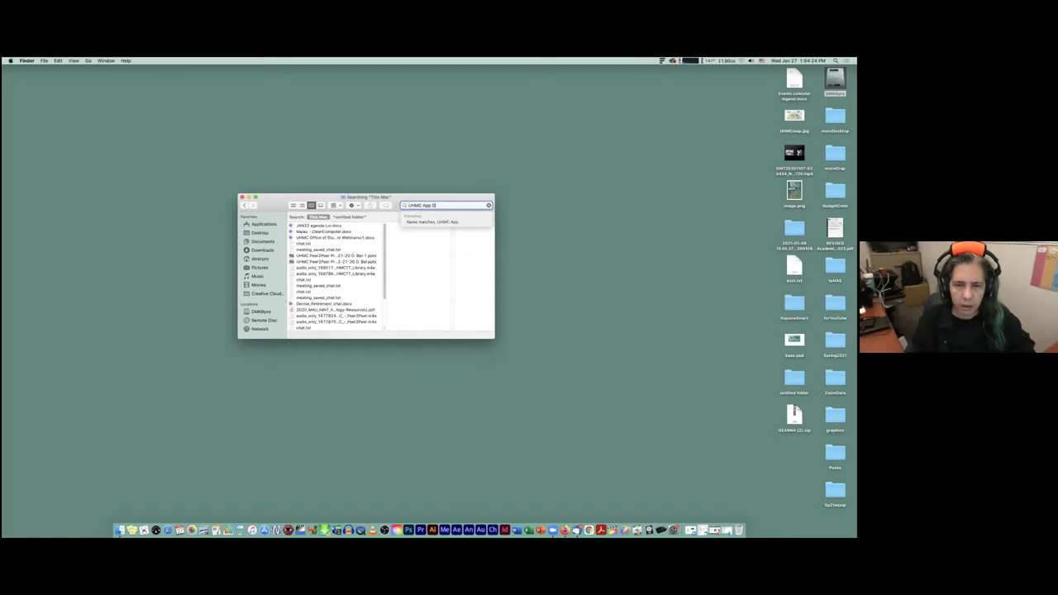
text(emo)
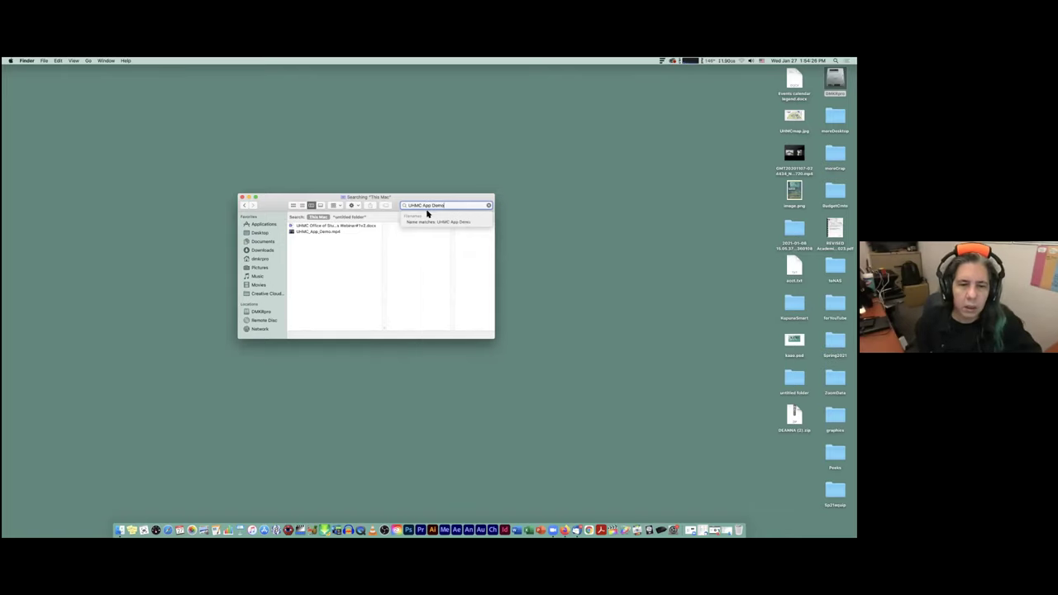
click(319, 232)
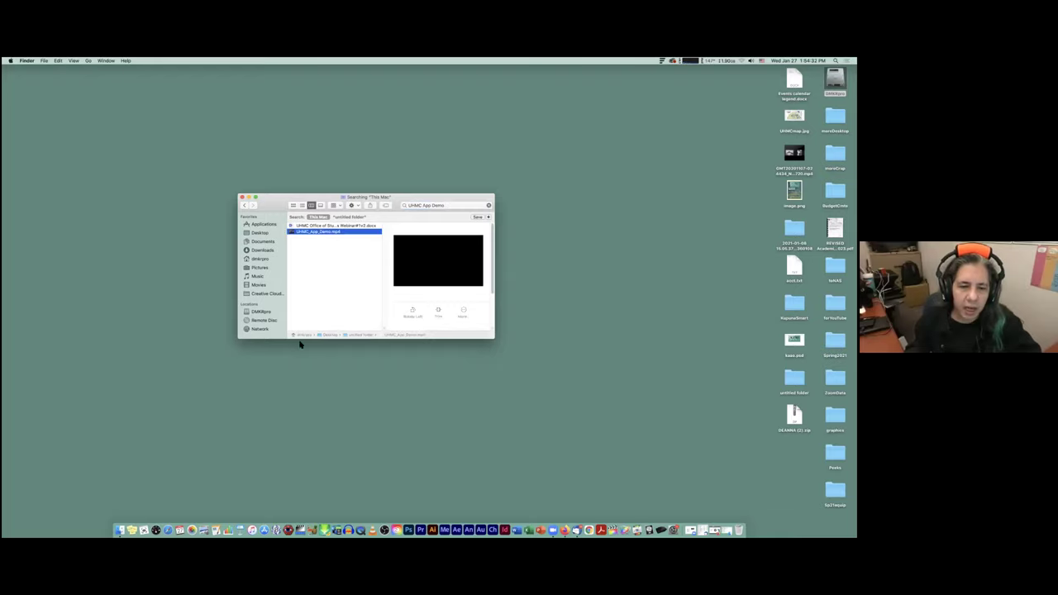